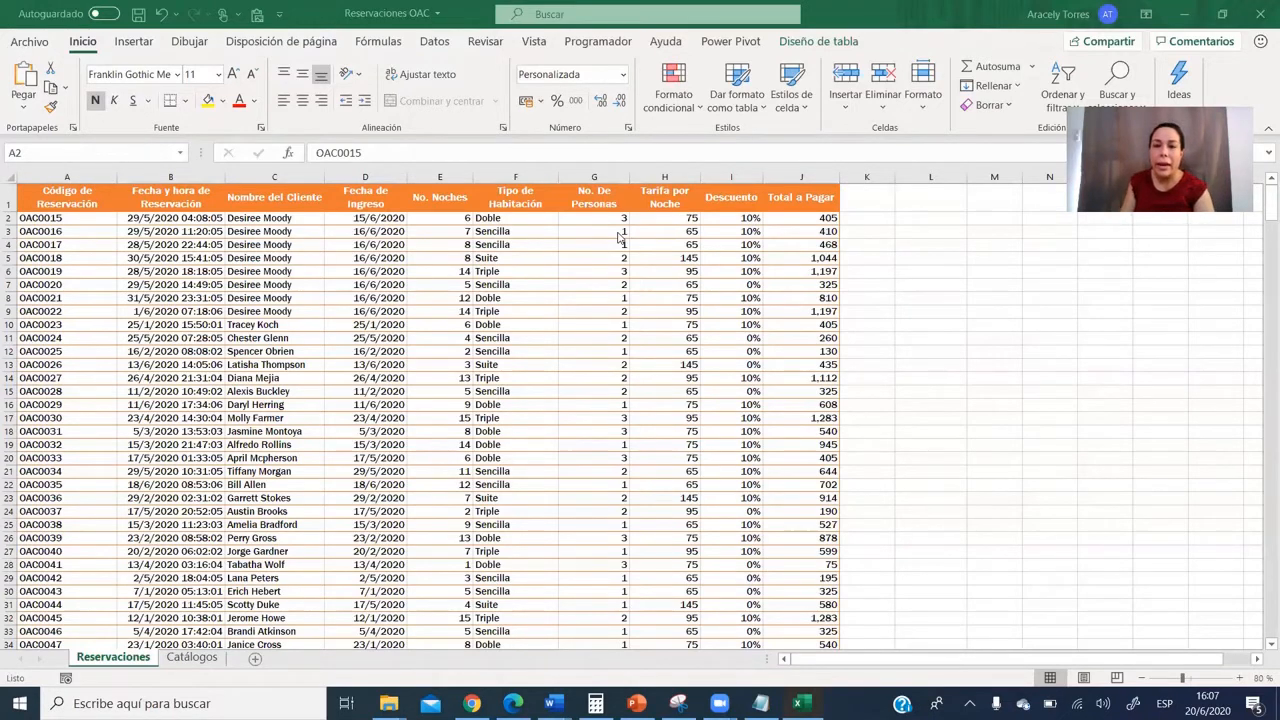
Rename the reservations table as Reservaciones
{"action": "left_click", "coordinate": [771, 221]}
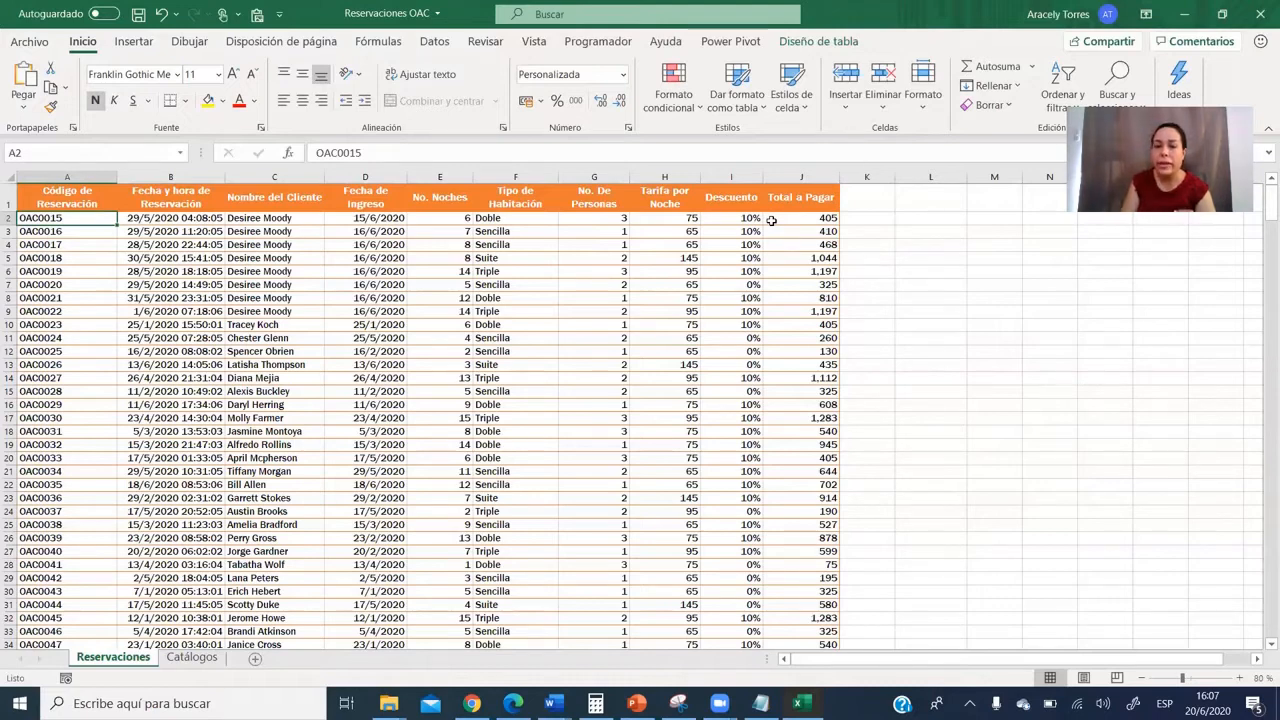
{"action": "left_click", "coordinate": [840, 44]}
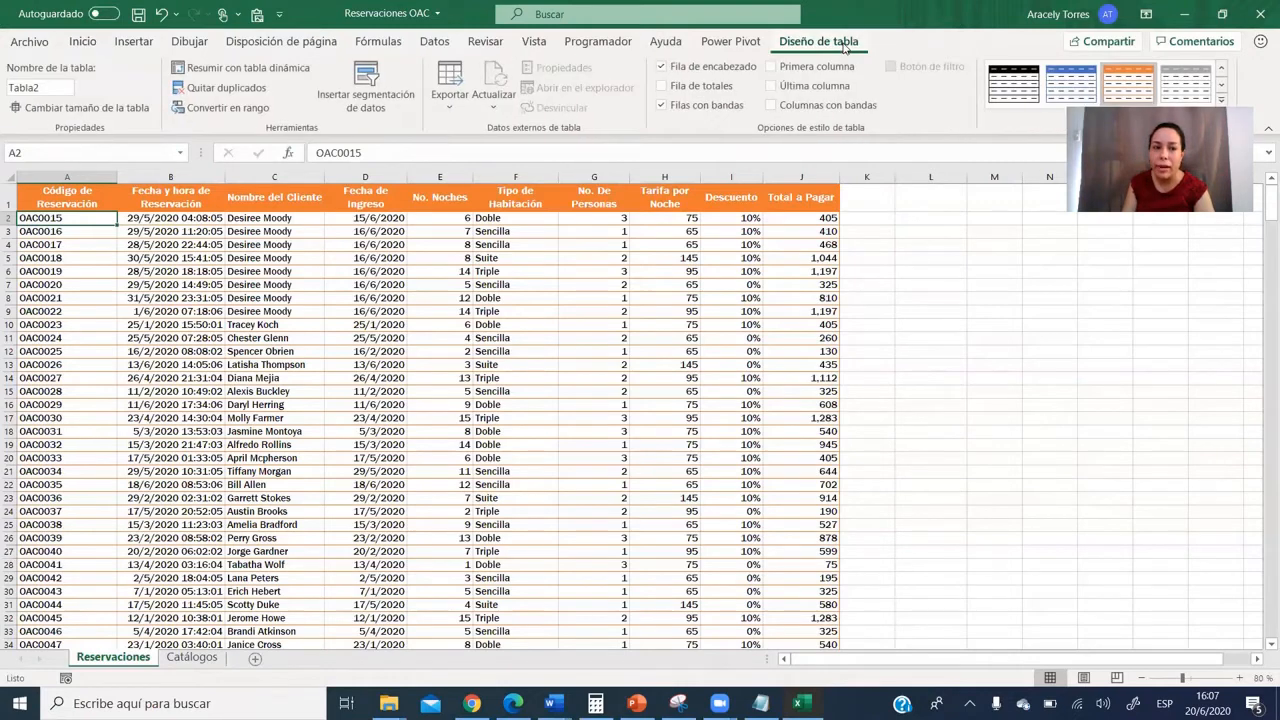
{"action": "left_click", "coordinate": [63, 87]}
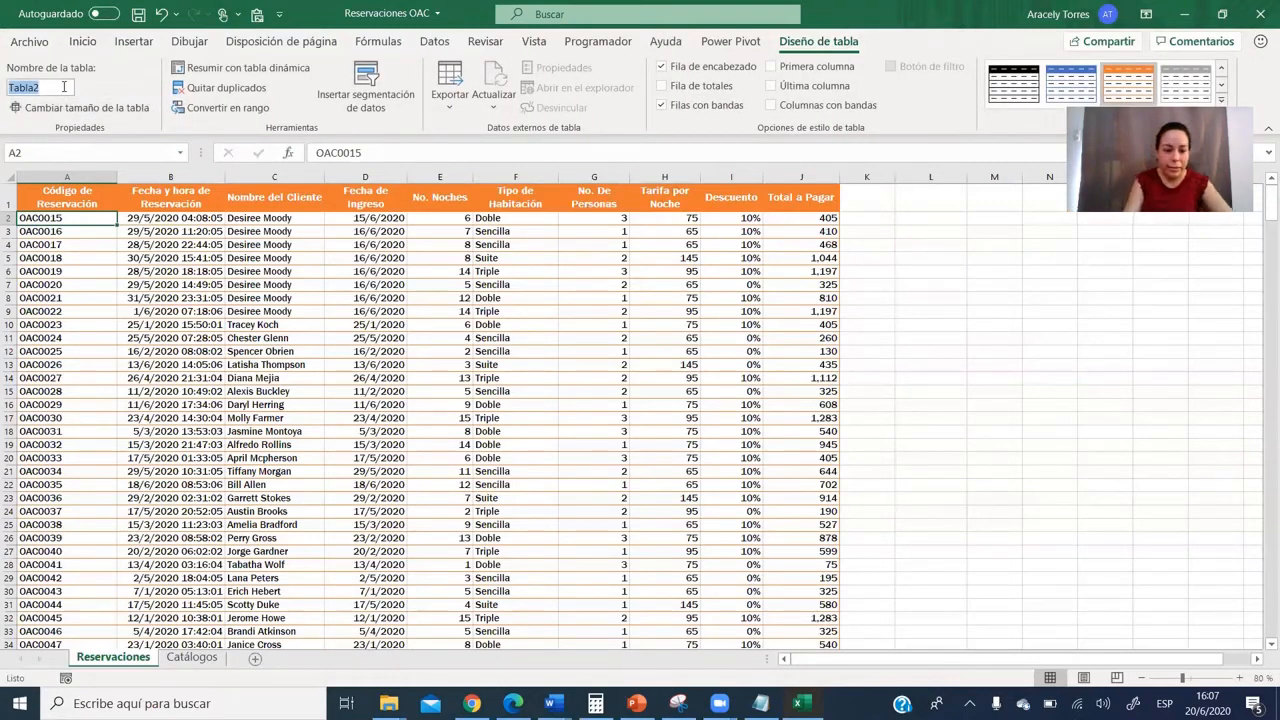
{"action": "type", "text": "Reservaci"}
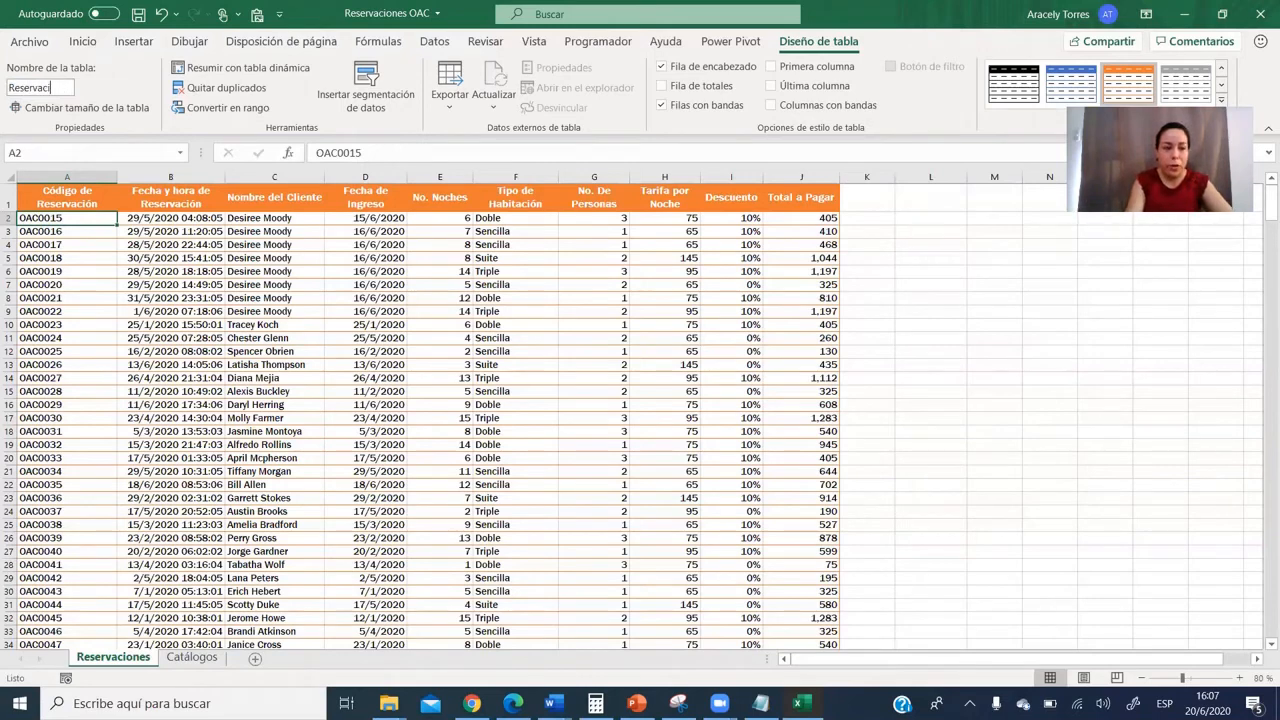
{"action": "type", "text": "ones"}
{"action": "left_click", "coordinate": [160, 272]}
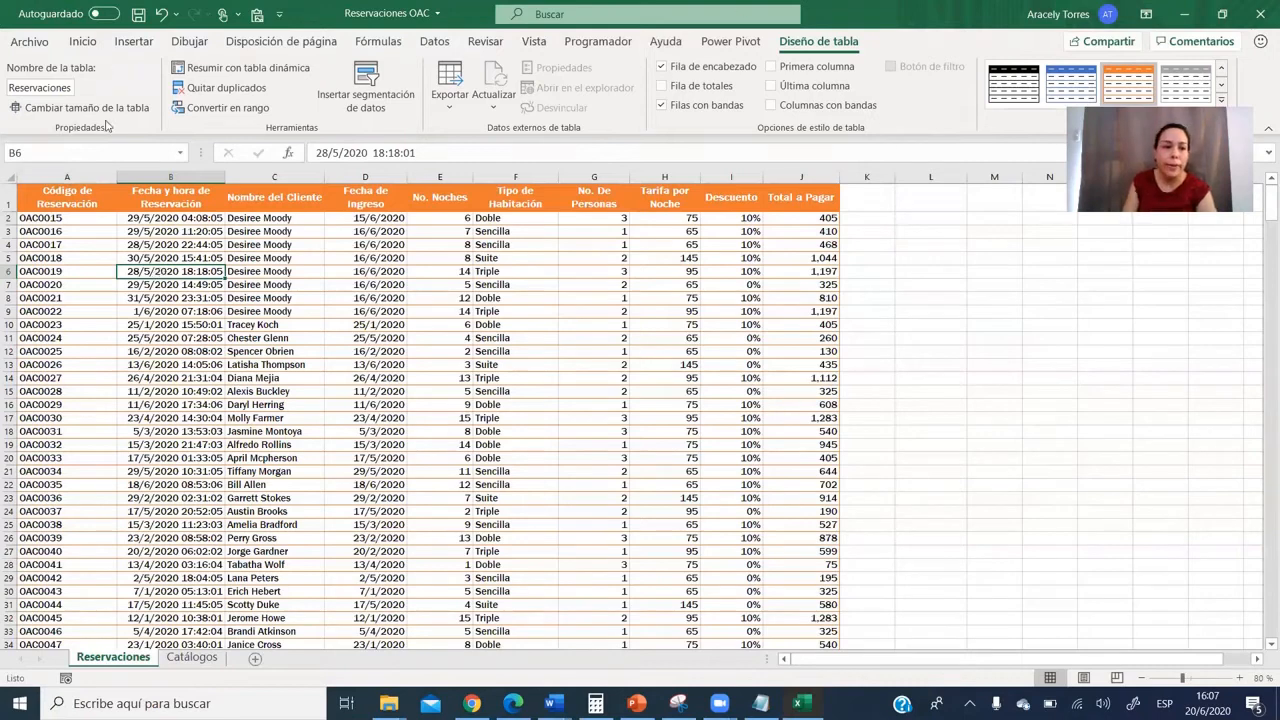
Examine the Remove Duplicates options for the table's columns without applying them, and look at the data validation choices
{"action": "left_click", "coordinate": [96, 201]}
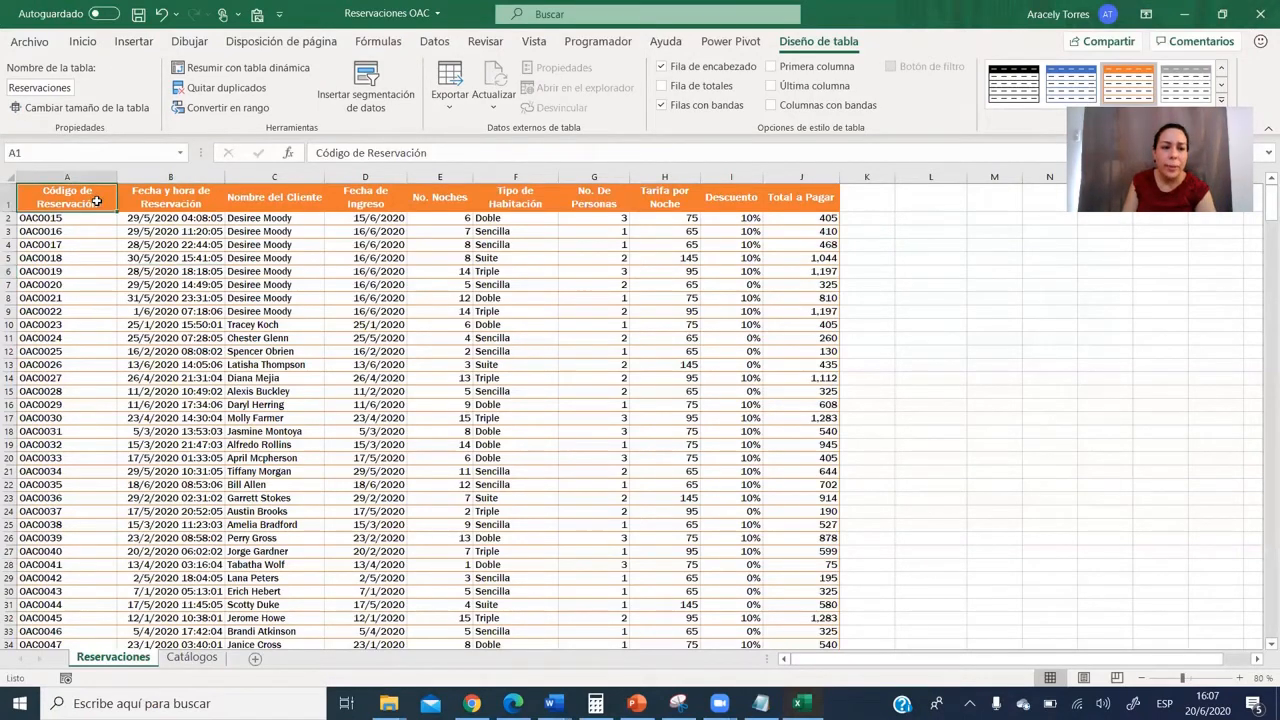
{"action": "left_click", "coordinate": [185, 204]}
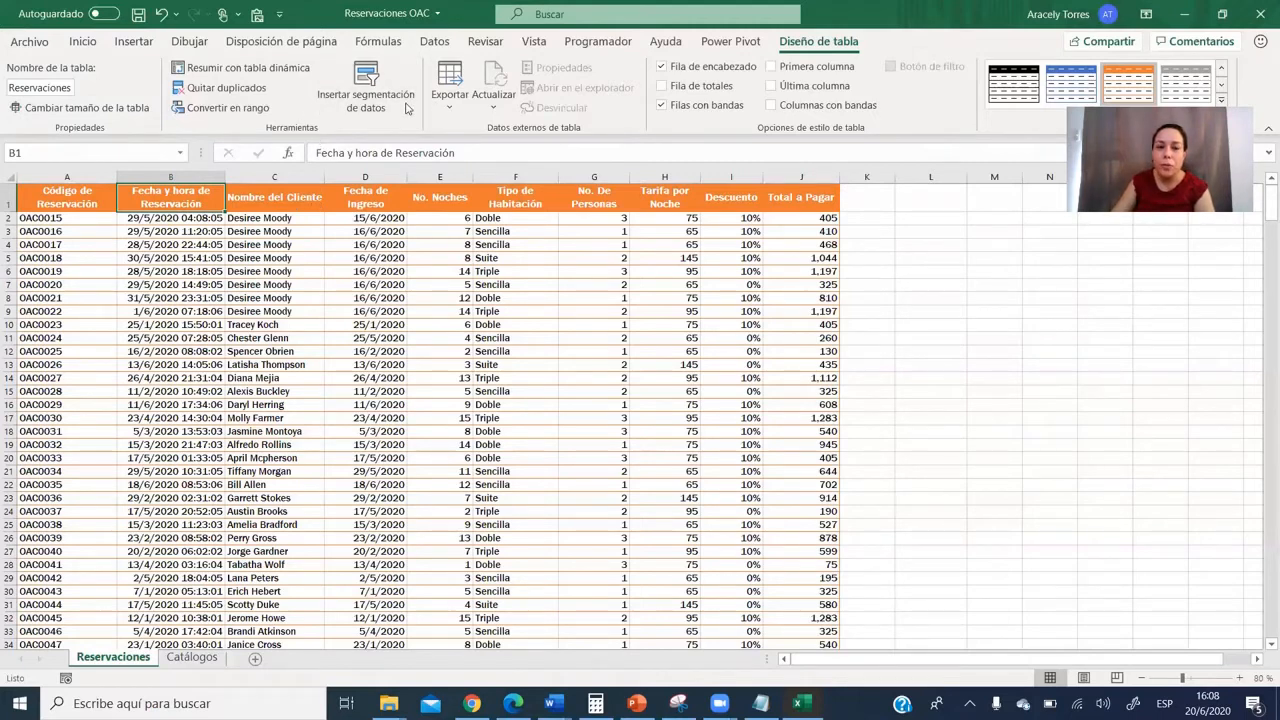
{"action": "left_click", "coordinate": [434, 41]}
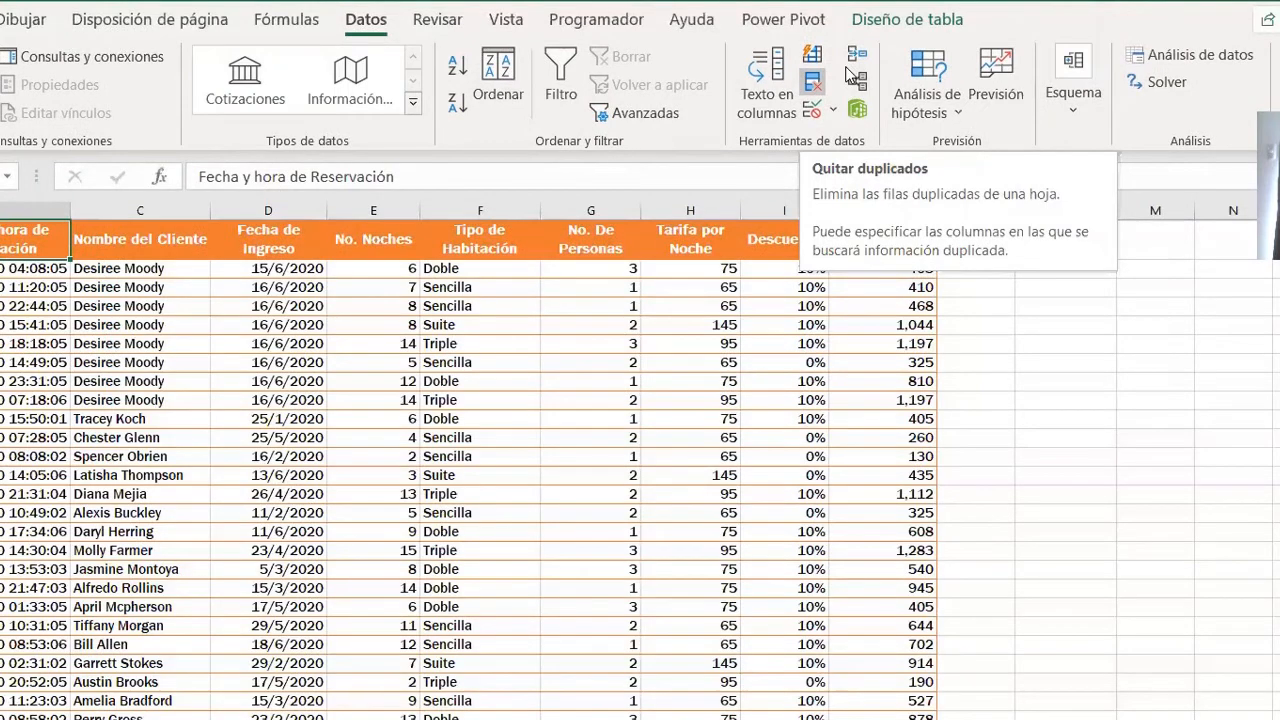
{"action": "left_click", "coordinate": [846, 70]}
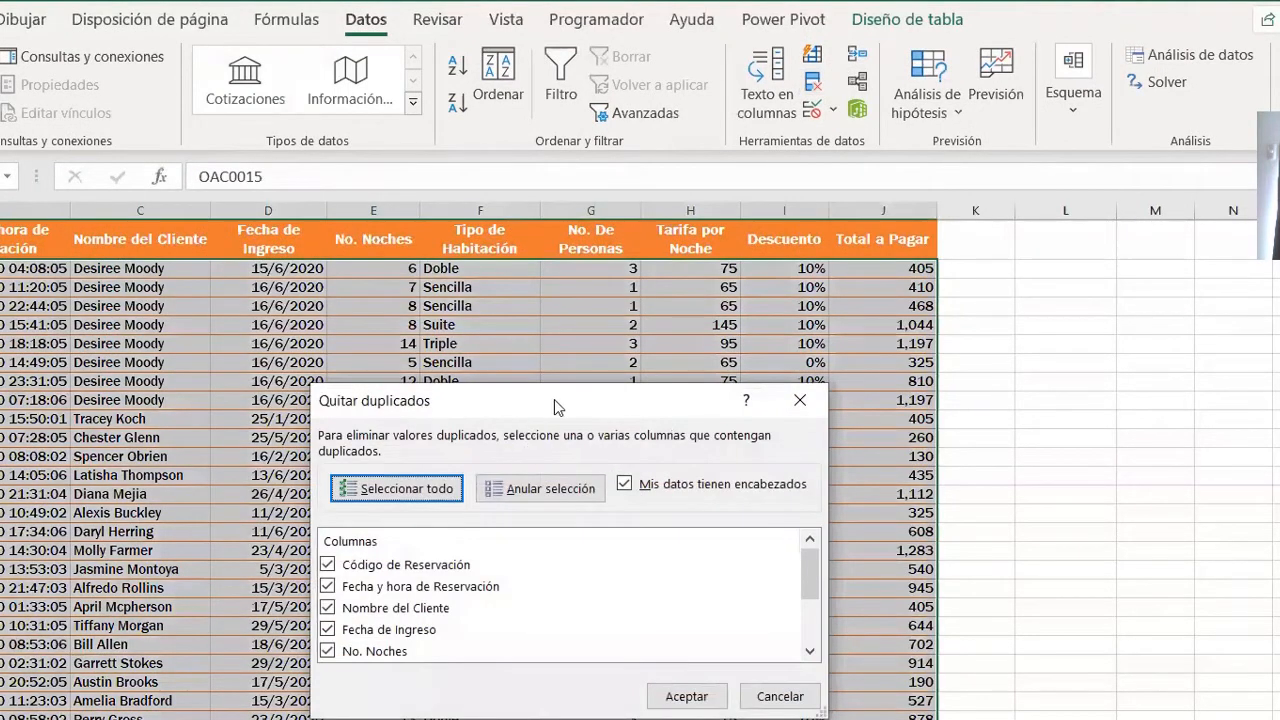
{"action": "left_click_drag", "start_coordinate": [601, 382], "coordinate": [812, 182]}
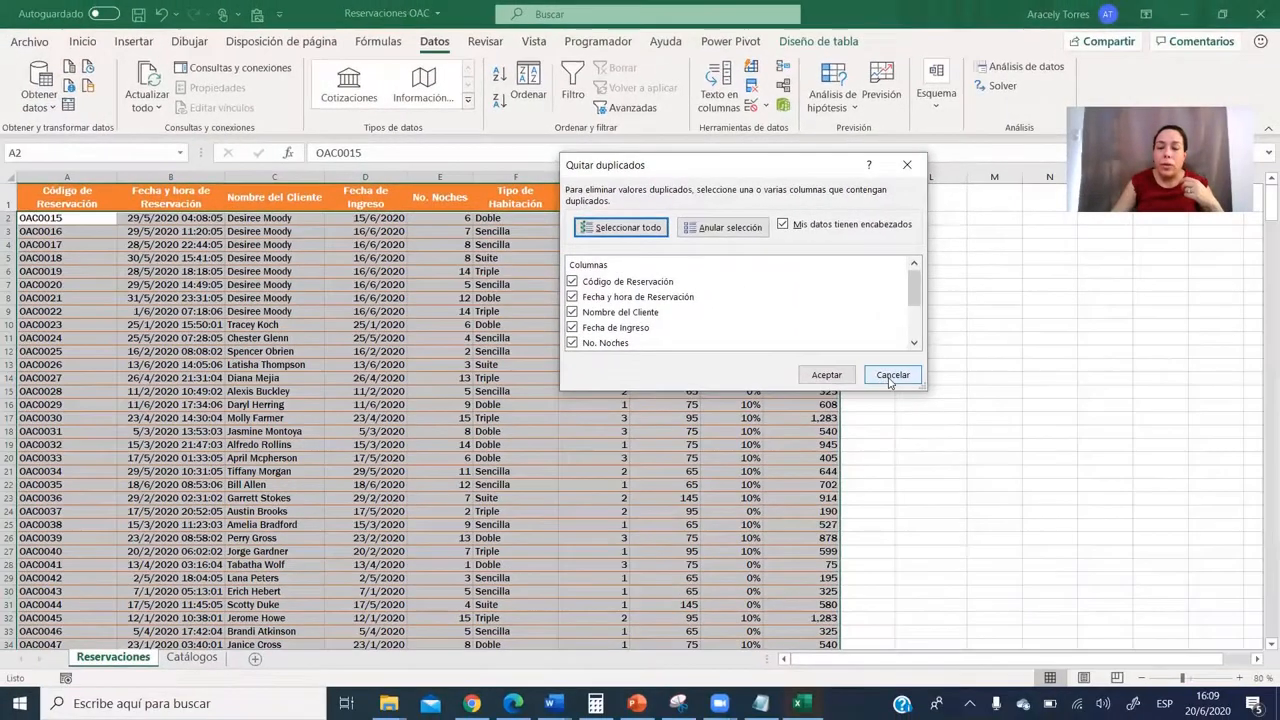
{"action": "left_click", "coordinate": [1012, 489]}
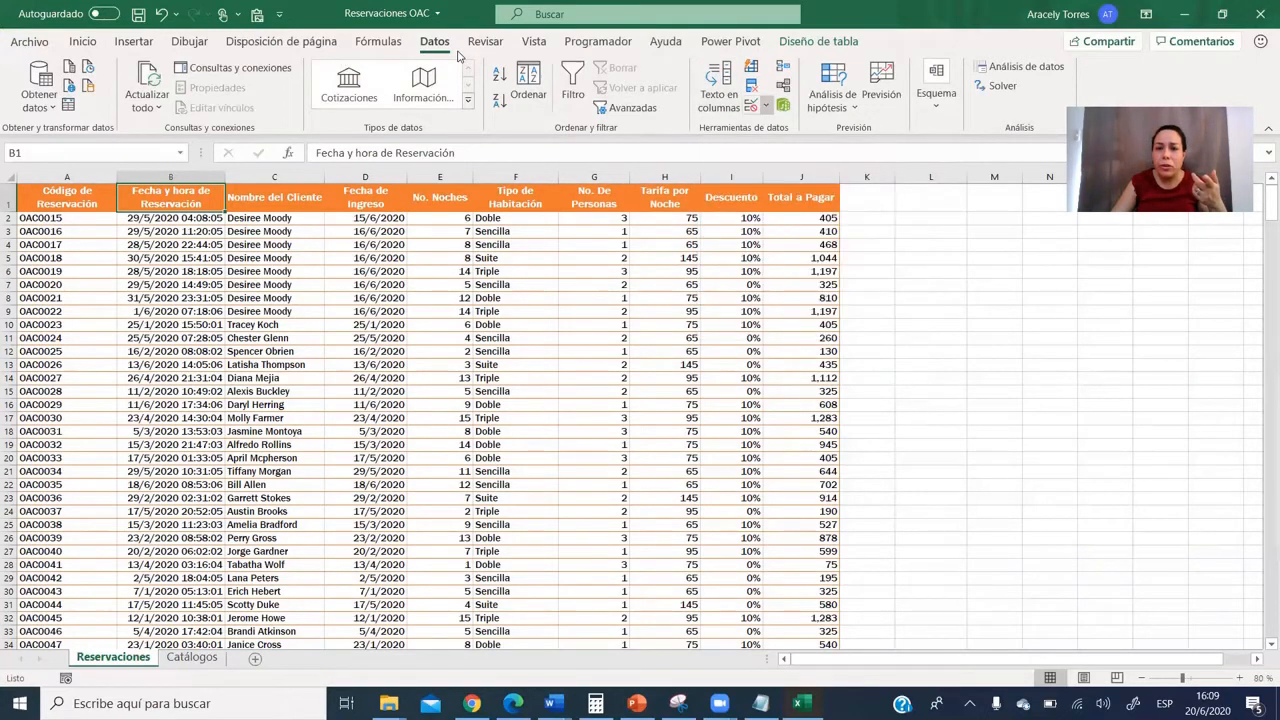
{"action": "left_click", "coordinate": [765, 105]}
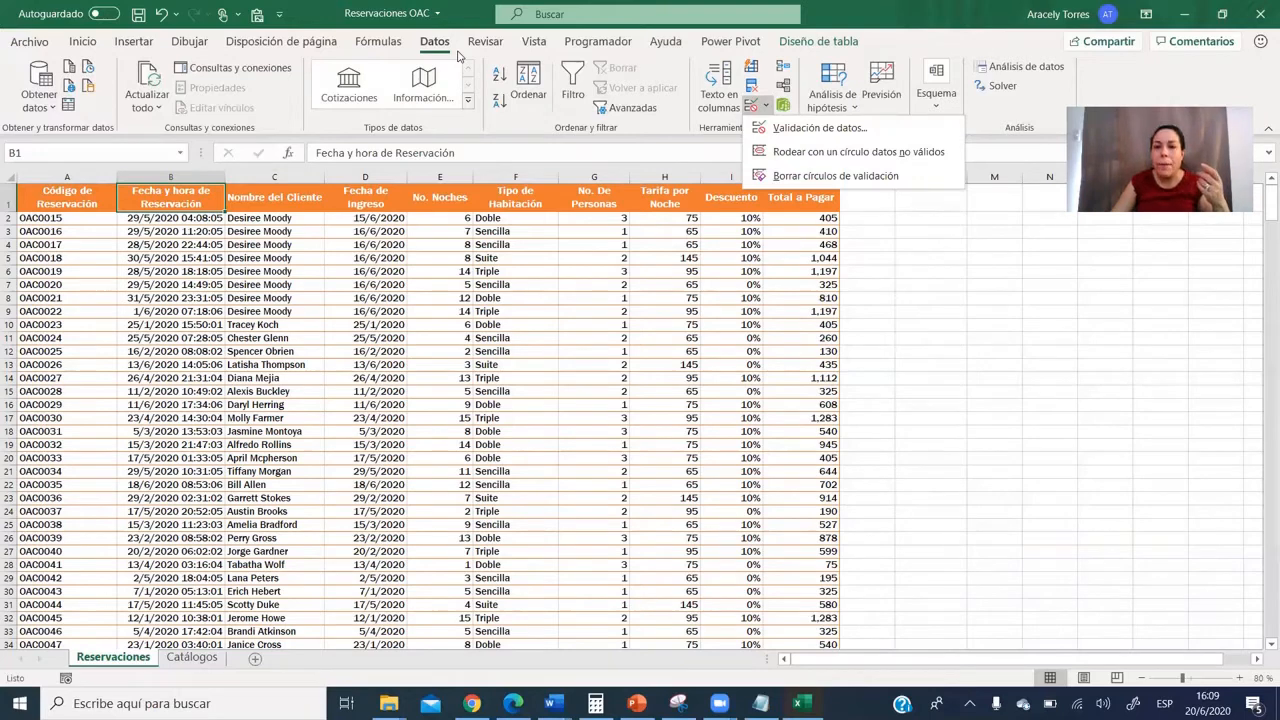
Examine the new conditional formatting rule types for unique or duplicate values and for a formula, without creating a rule
{"action": "left_click", "coordinate": [83, 41]}
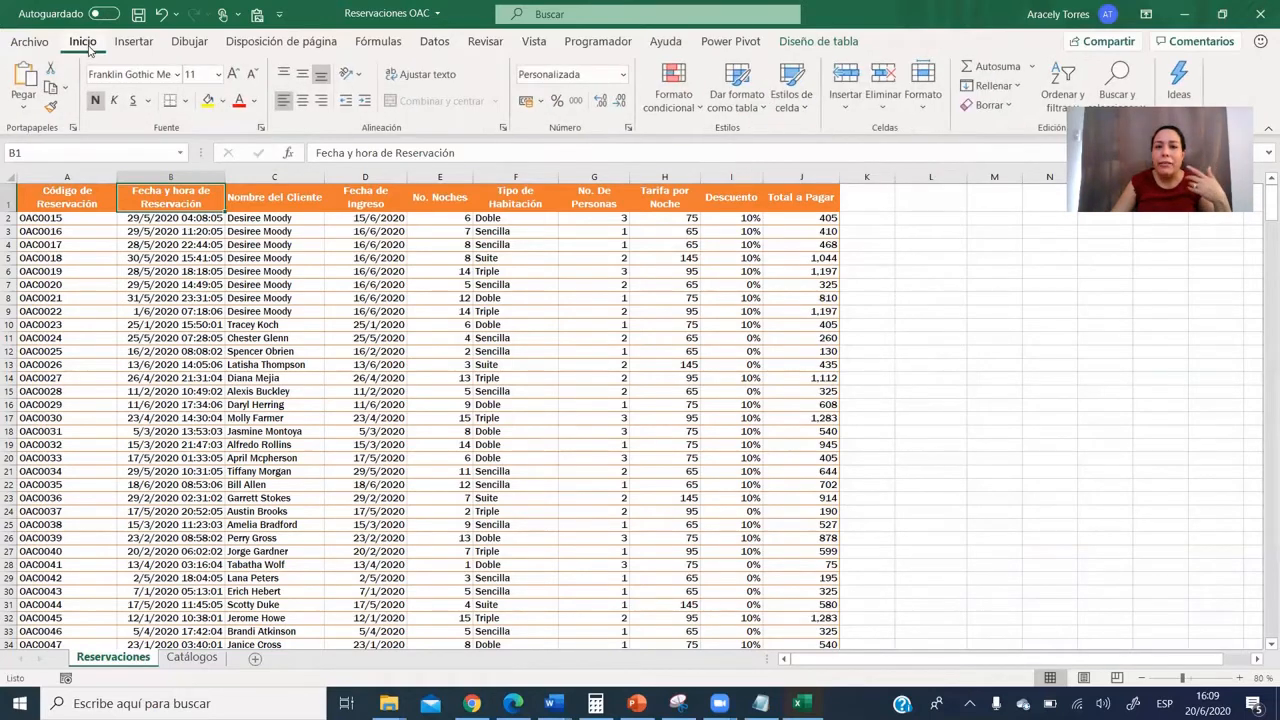
{"action": "left_click", "coordinate": [673, 88]}
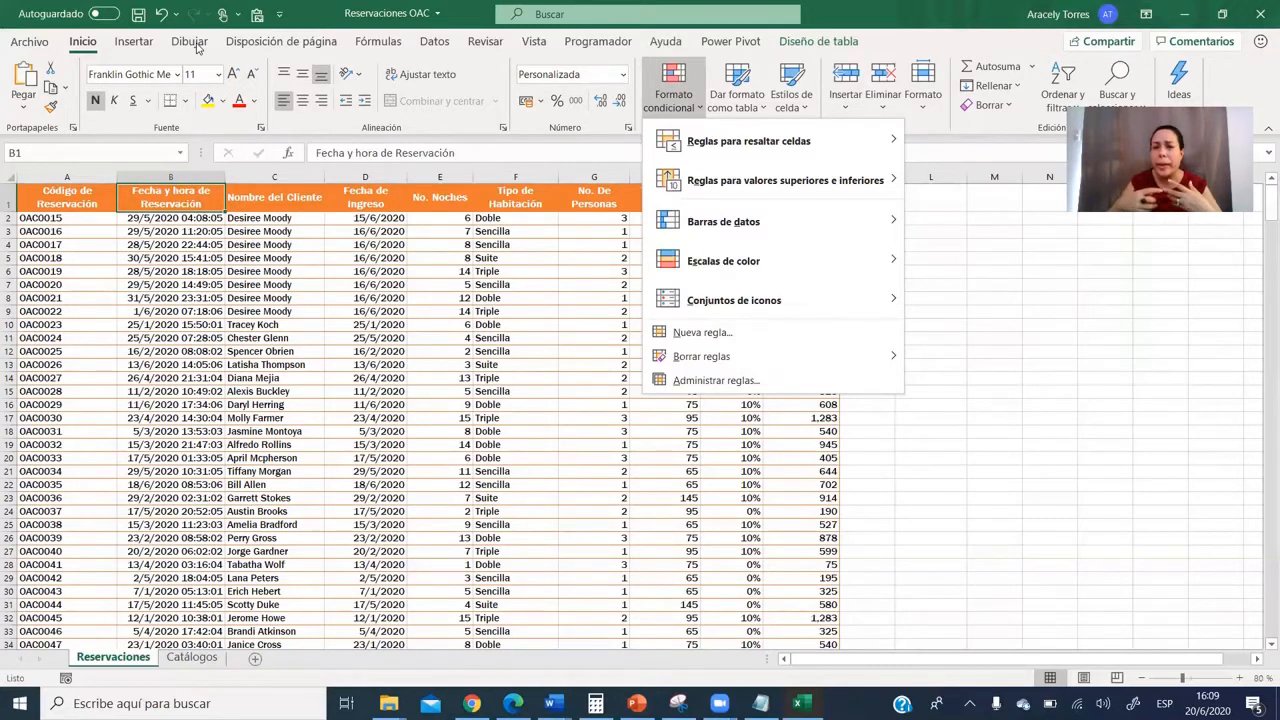
{"action": "left_click", "coordinate": [751, 337]}
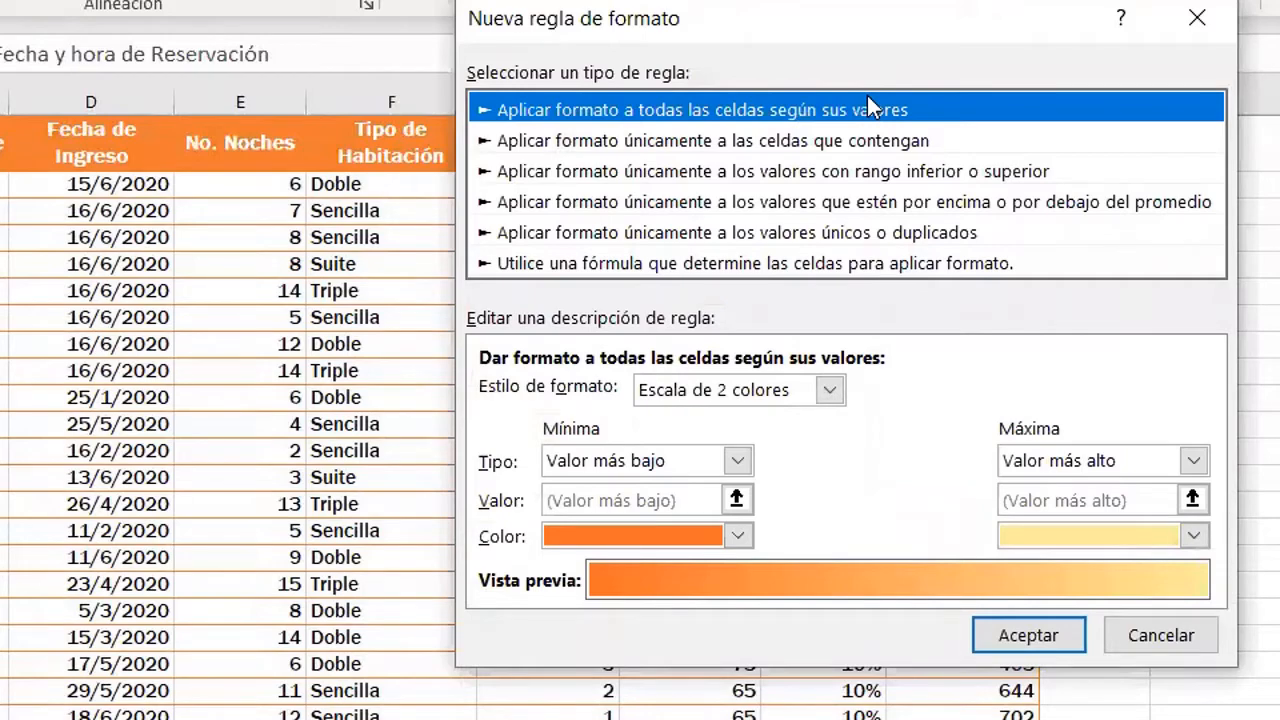
{"action": "left_click_drag", "start_coordinate": [852, 19], "coordinate": [493, 75]}
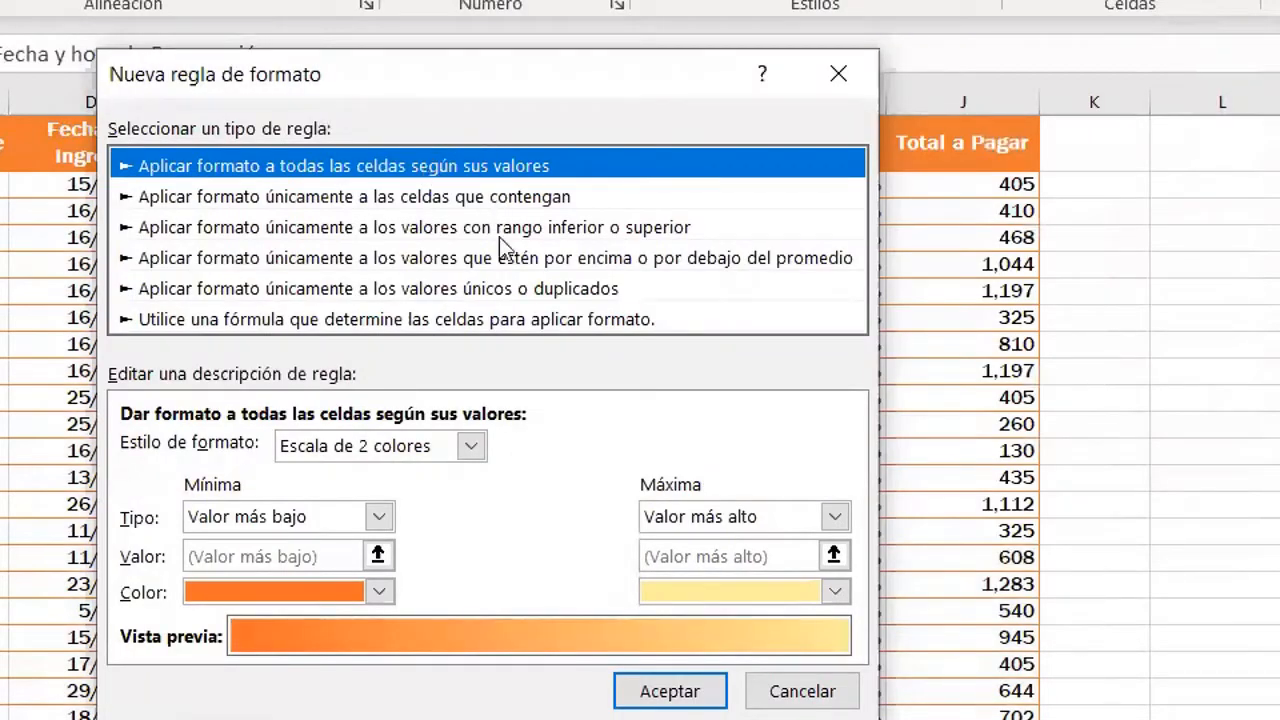
{"action": "left_click", "coordinate": [511, 292]}
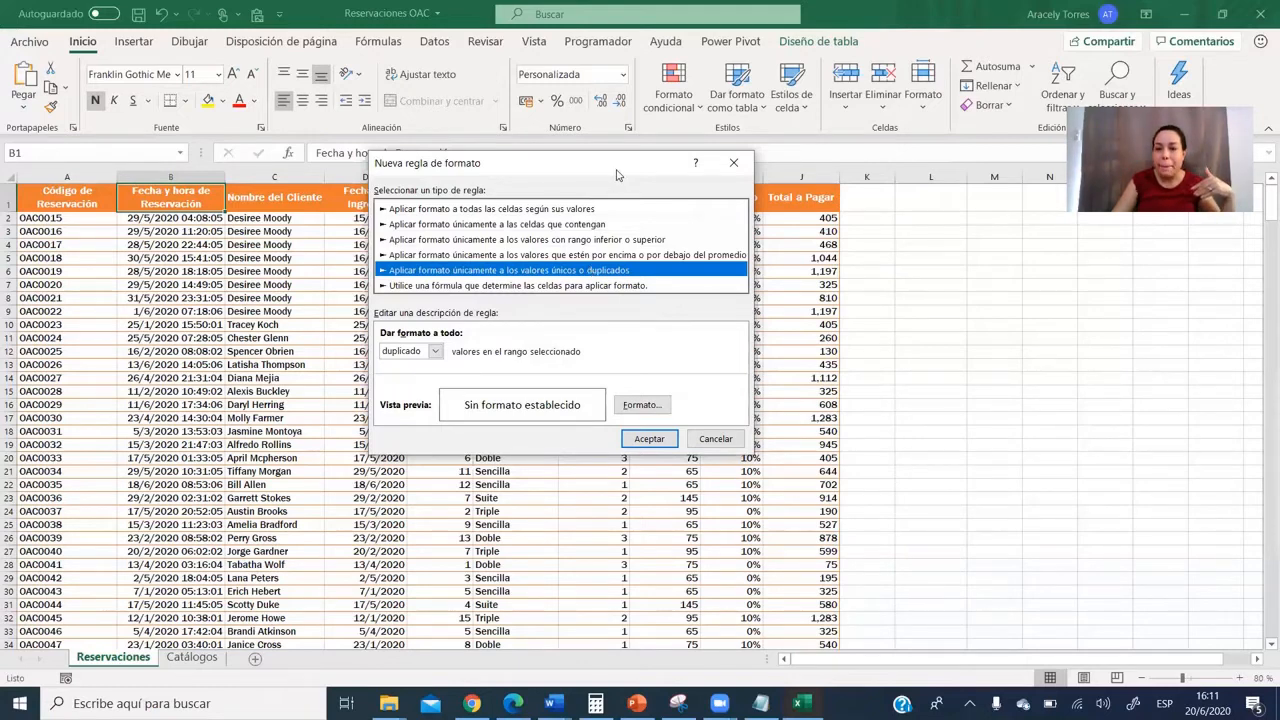
{"action": "left_click_drag", "start_coordinate": [617, 175], "coordinate": [865, 175]}
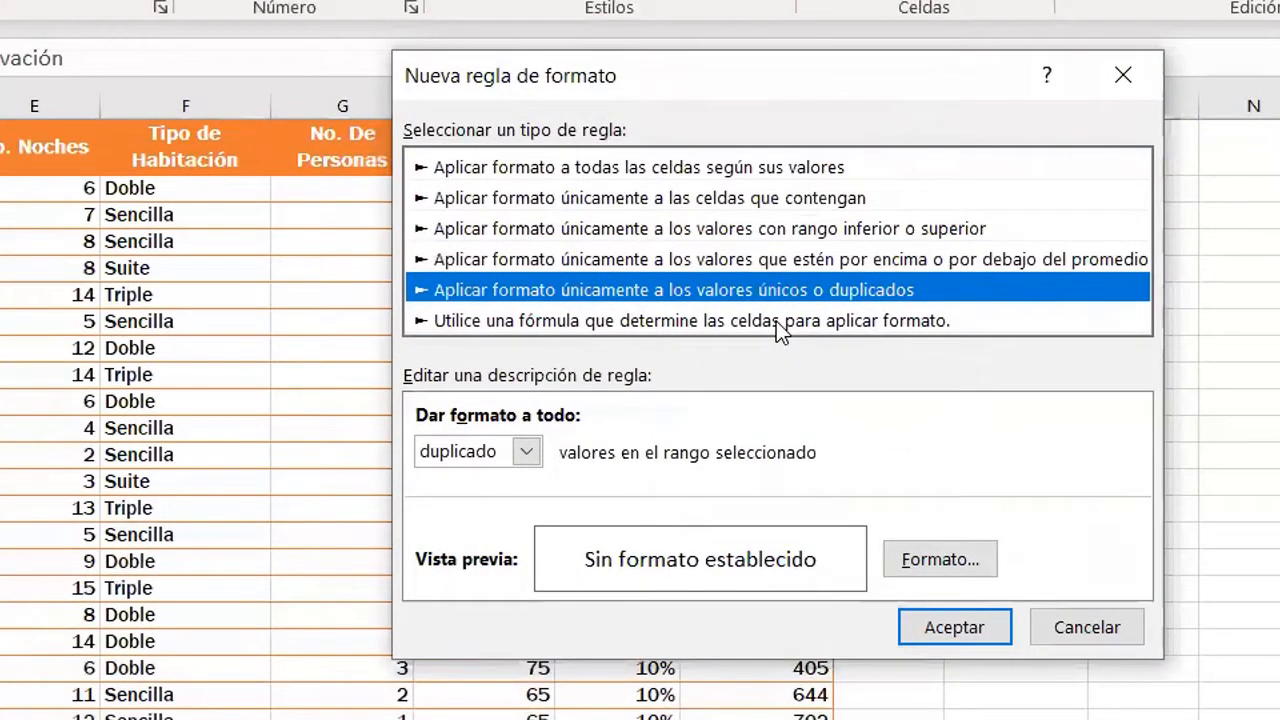
{"action": "left_click", "coordinate": [776, 319]}
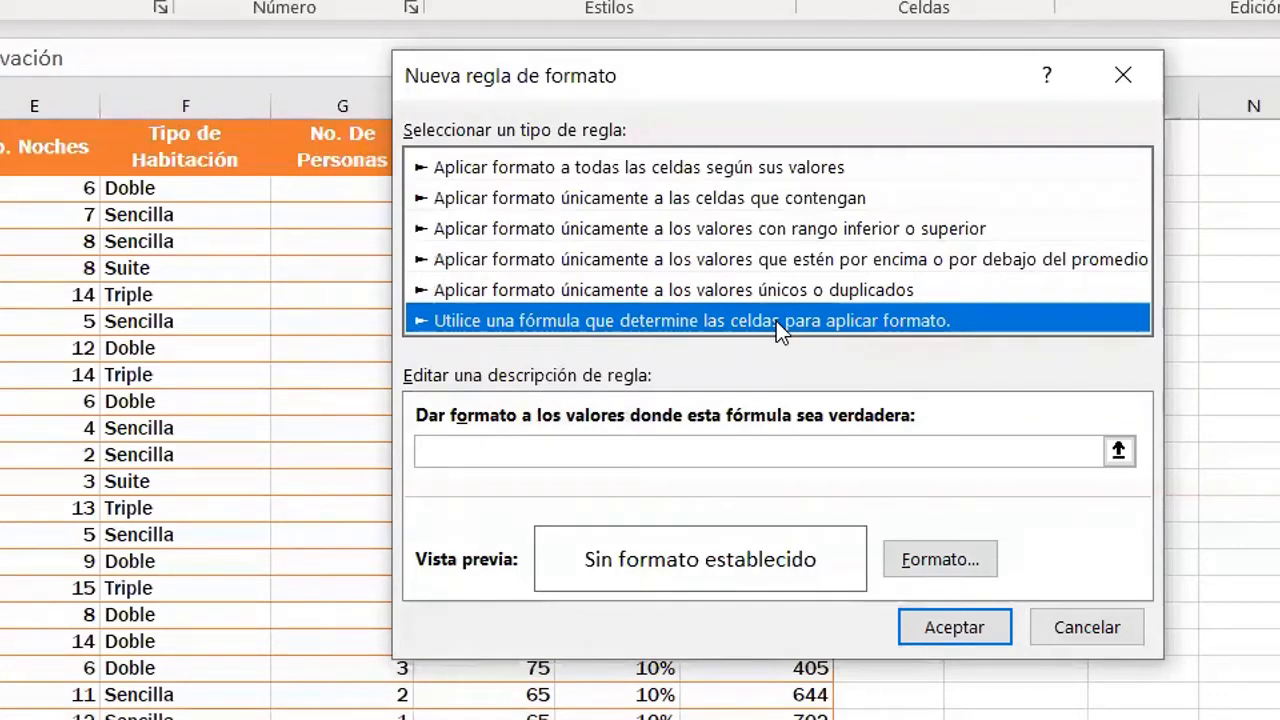
{"action": "left_click", "coordinate": [626, 449]}
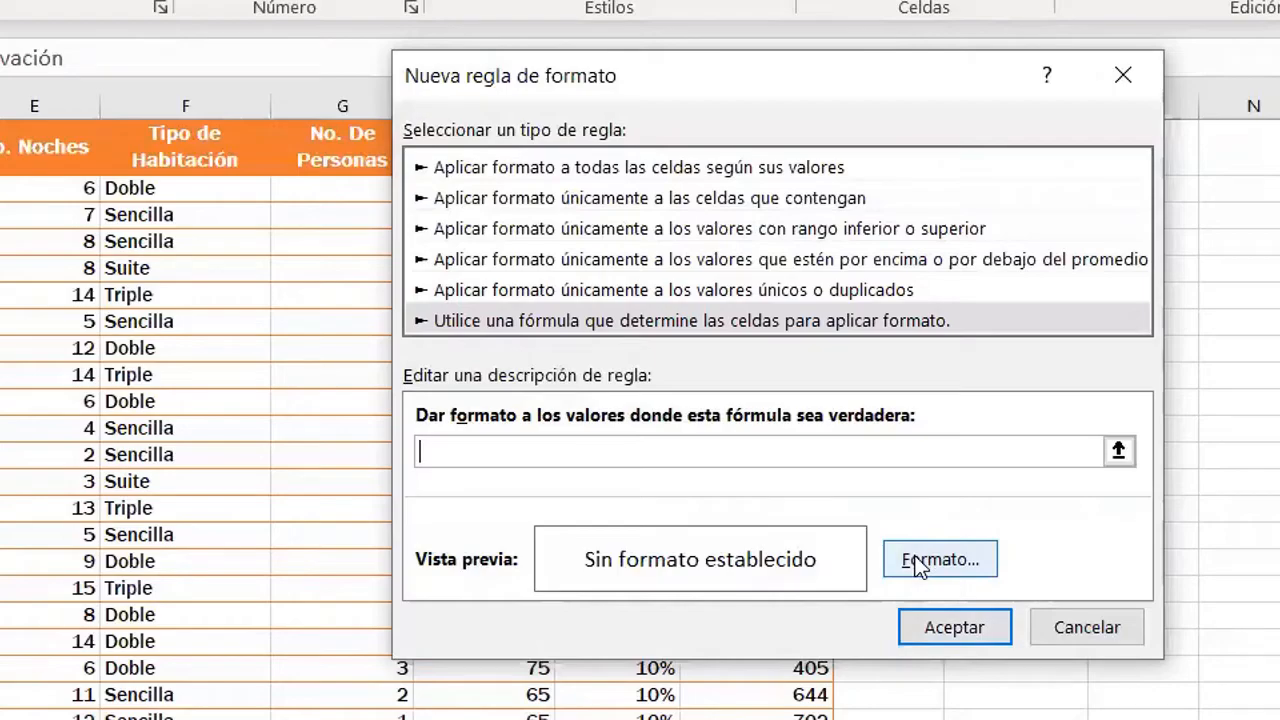
{"action": "left_click", "coordinate": [1100, 630]}
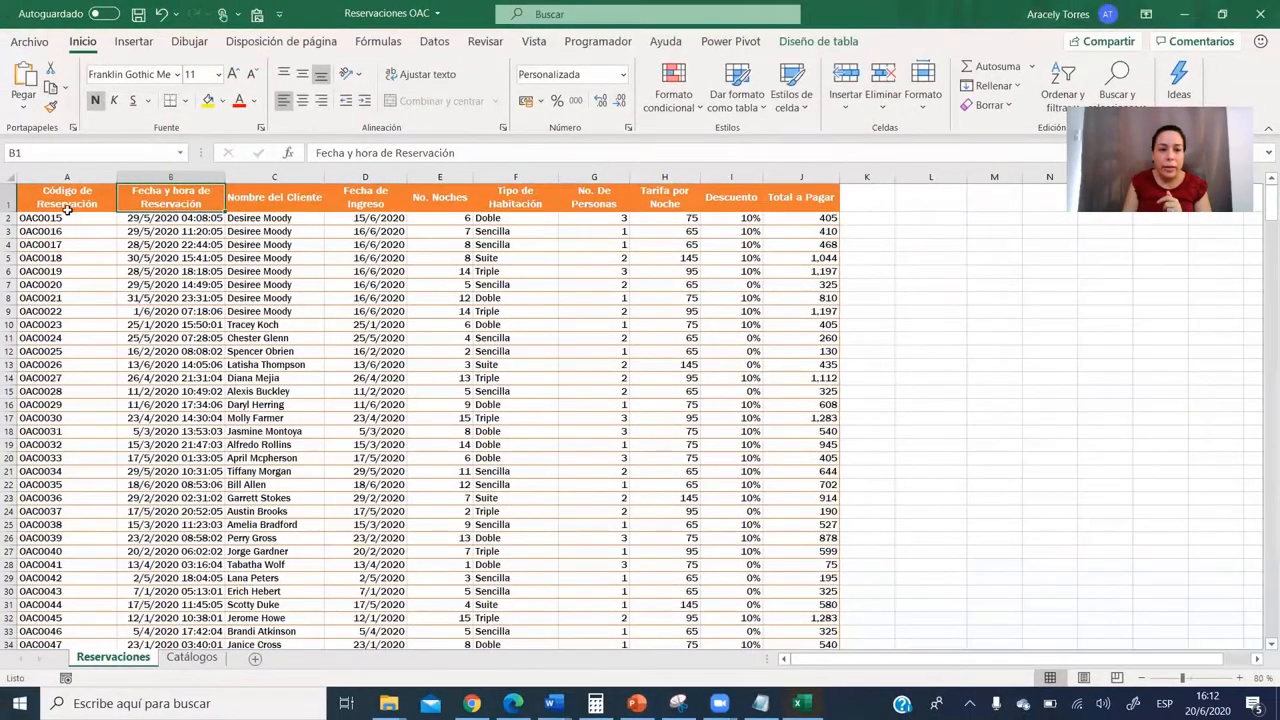
Review the table's headers, the first-row formulas for Tarifa por Noche, Descuento and Total a Pagar, and the reservation code, date and client columns
{"action": "left_click", "coordinate": [46, 198]}
{"action": "left_click_drag", "start_coordinate": [252, 205], "coordinate": [814, 203]}
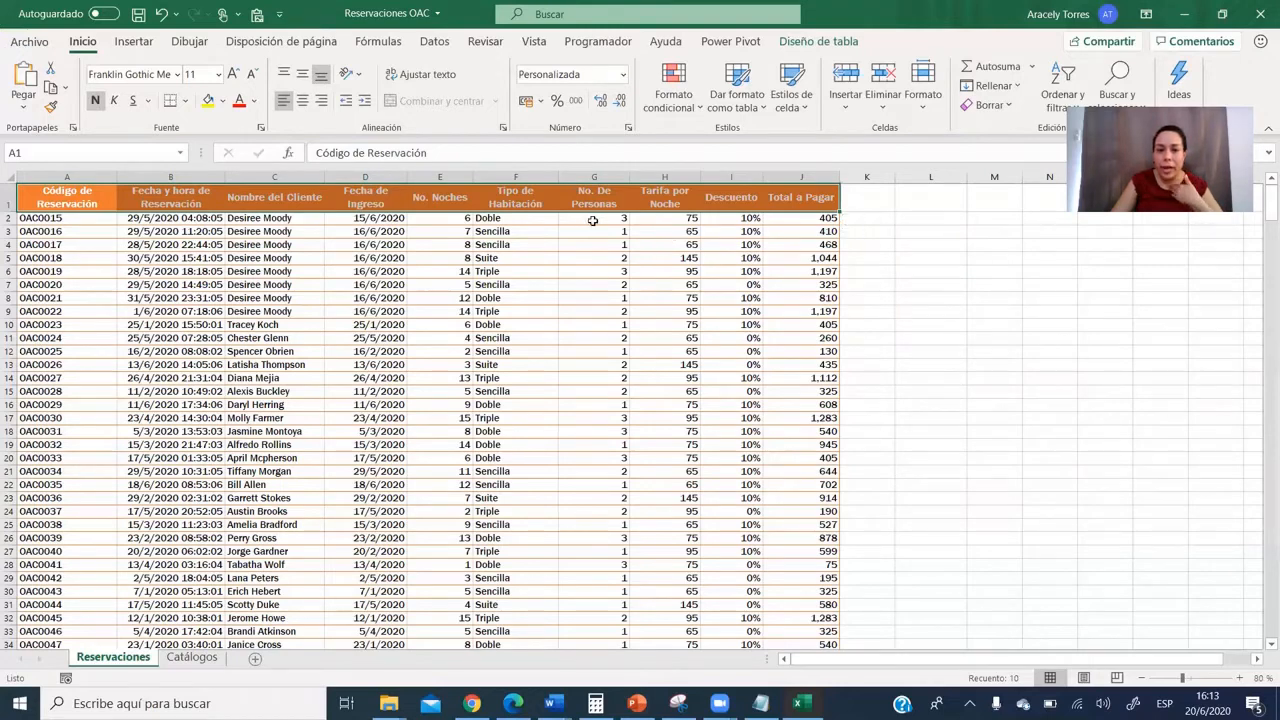
{"action": "left_click", "coordinate": [684, 220]}
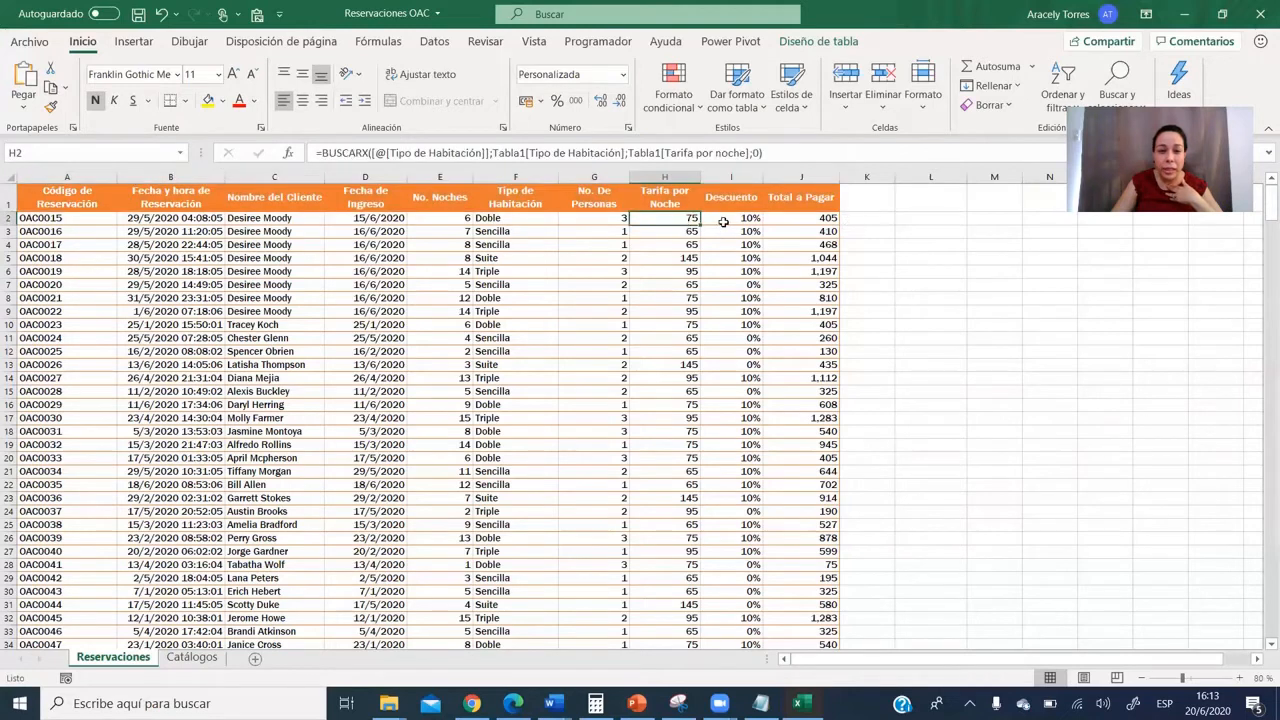
{"action": "left_click", "coordinate": [745, 225]}
{"action": "left_click", "coordinate": [800, 220]}
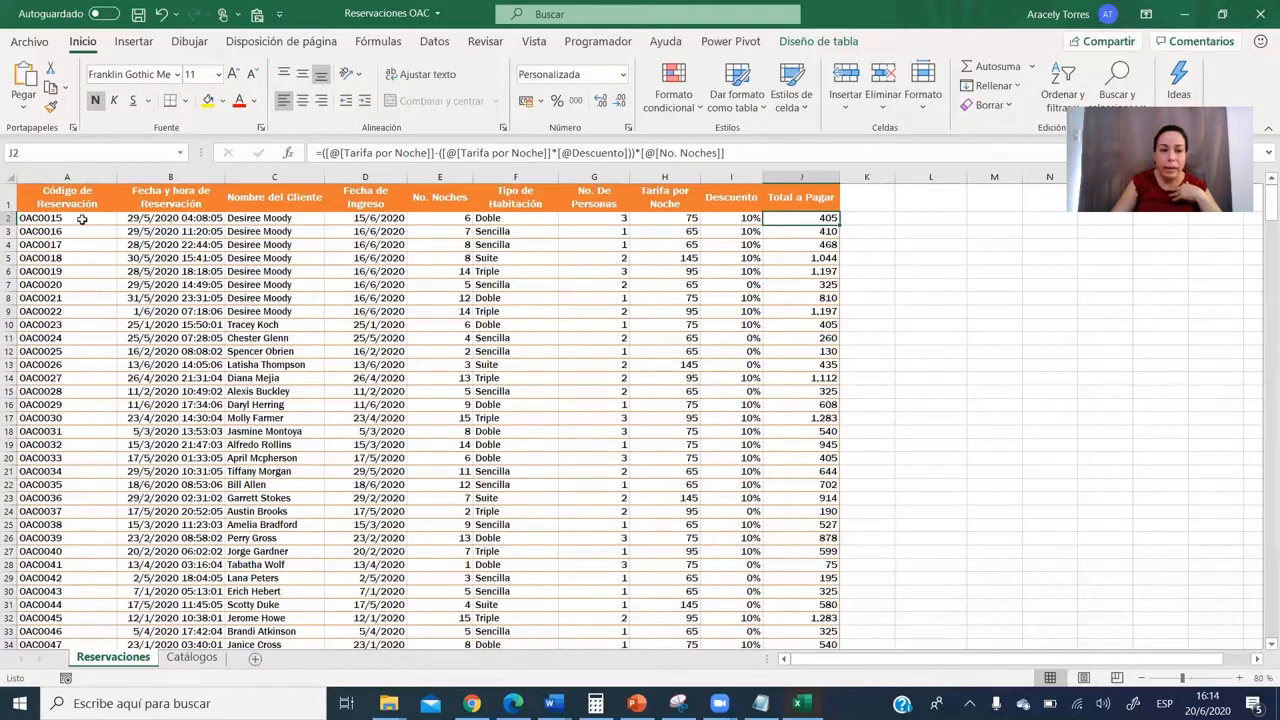
{"action": "left_click_drag", "start_coordinate": [82, 218], "coordinate": [96, 506]}
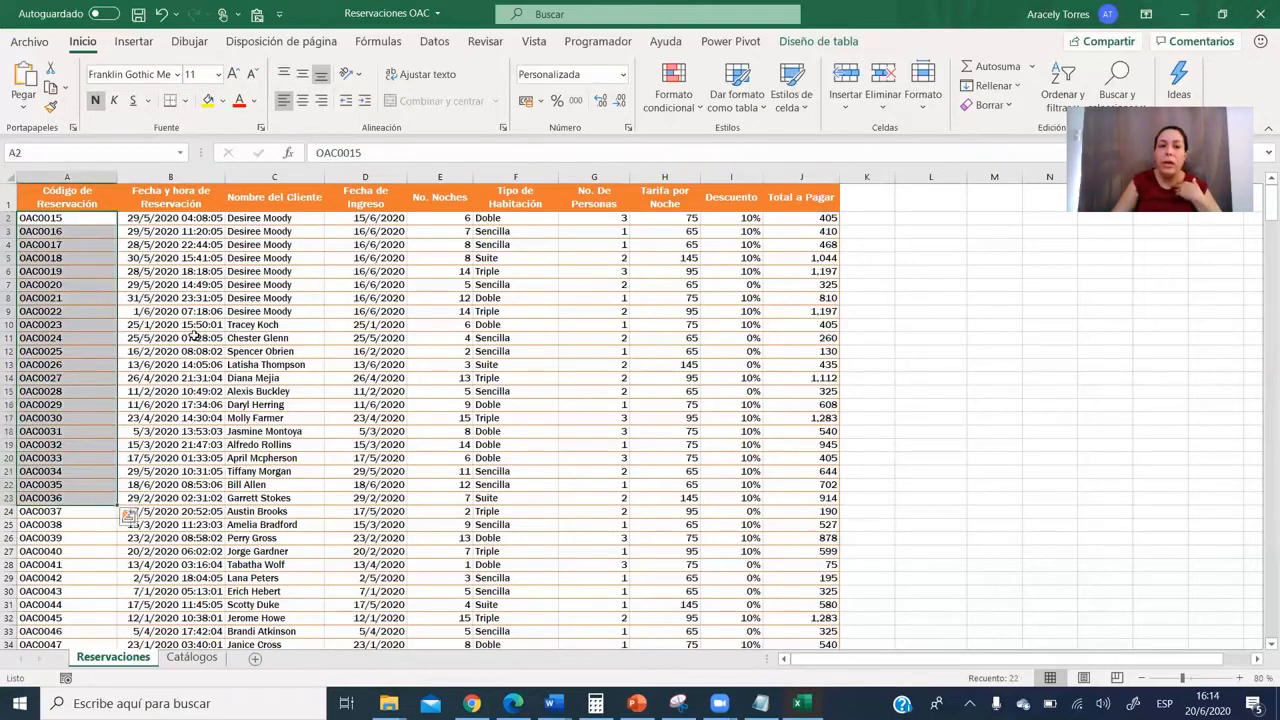
{"action": "left_click", "coordinate": [190, 284]}
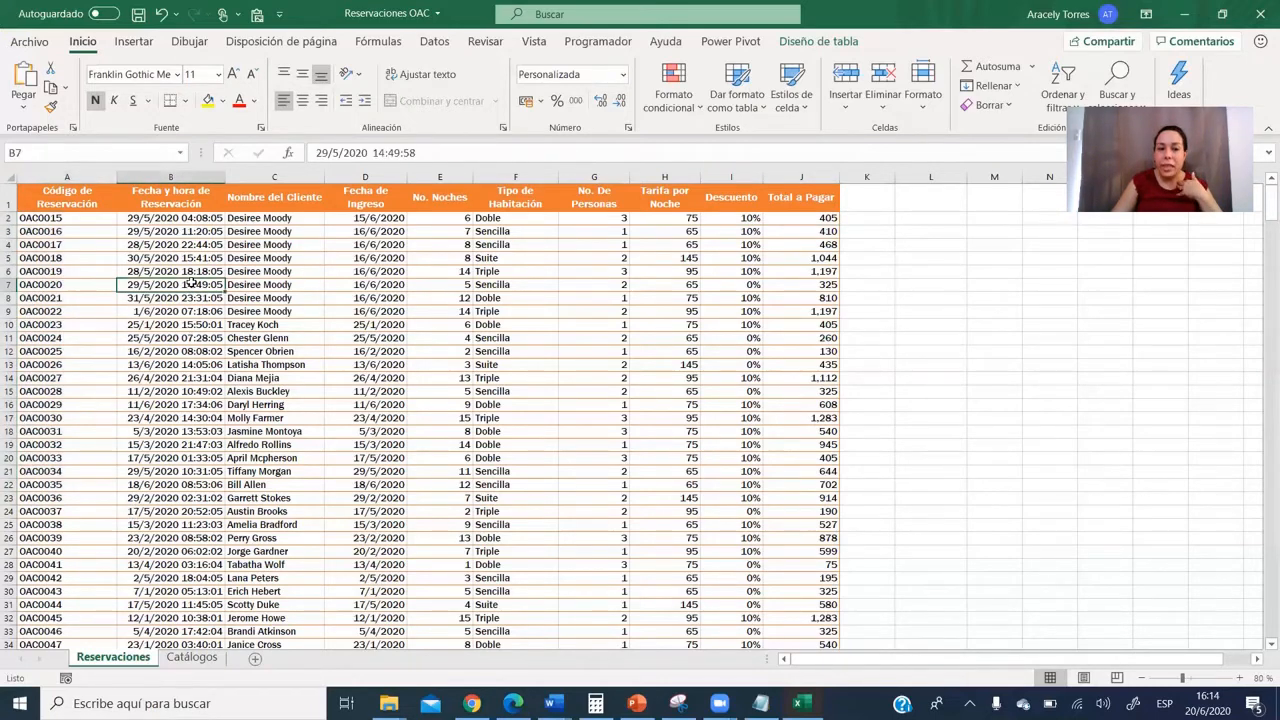
{"action": "left_click", "coordinate": [300, 236]}
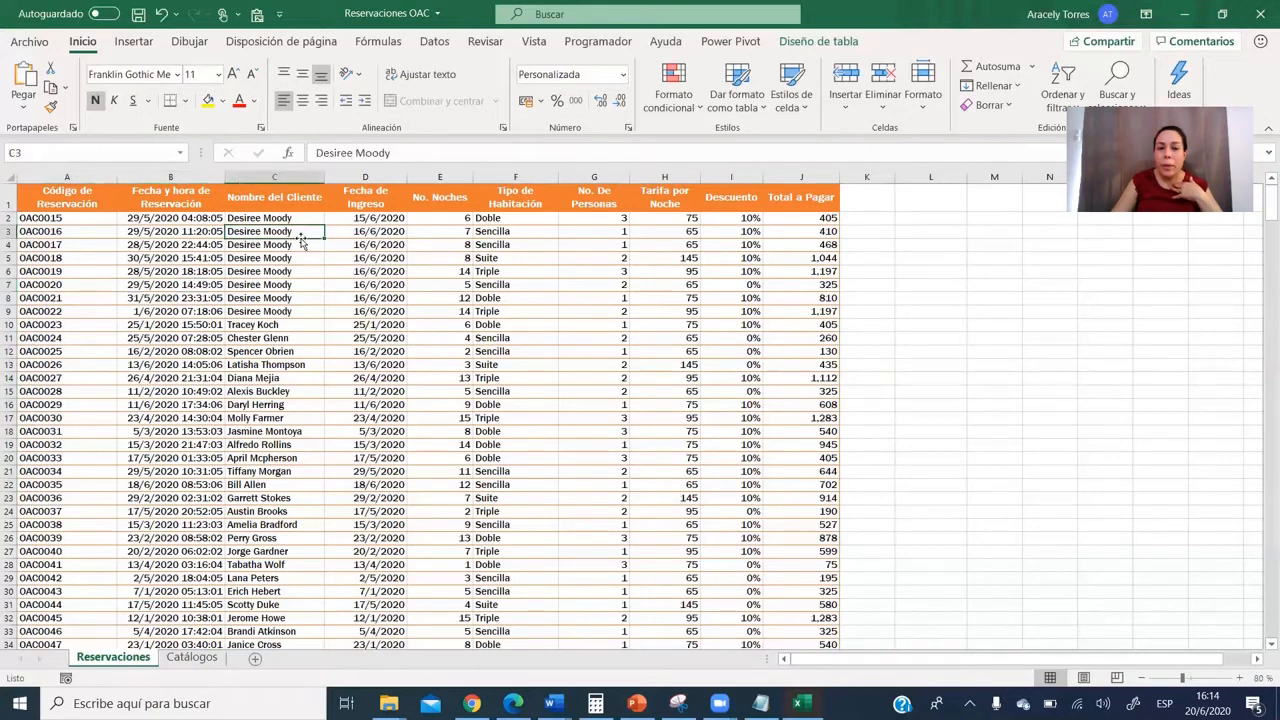
{"action": "left_click", "coordinate": [378, 243]}
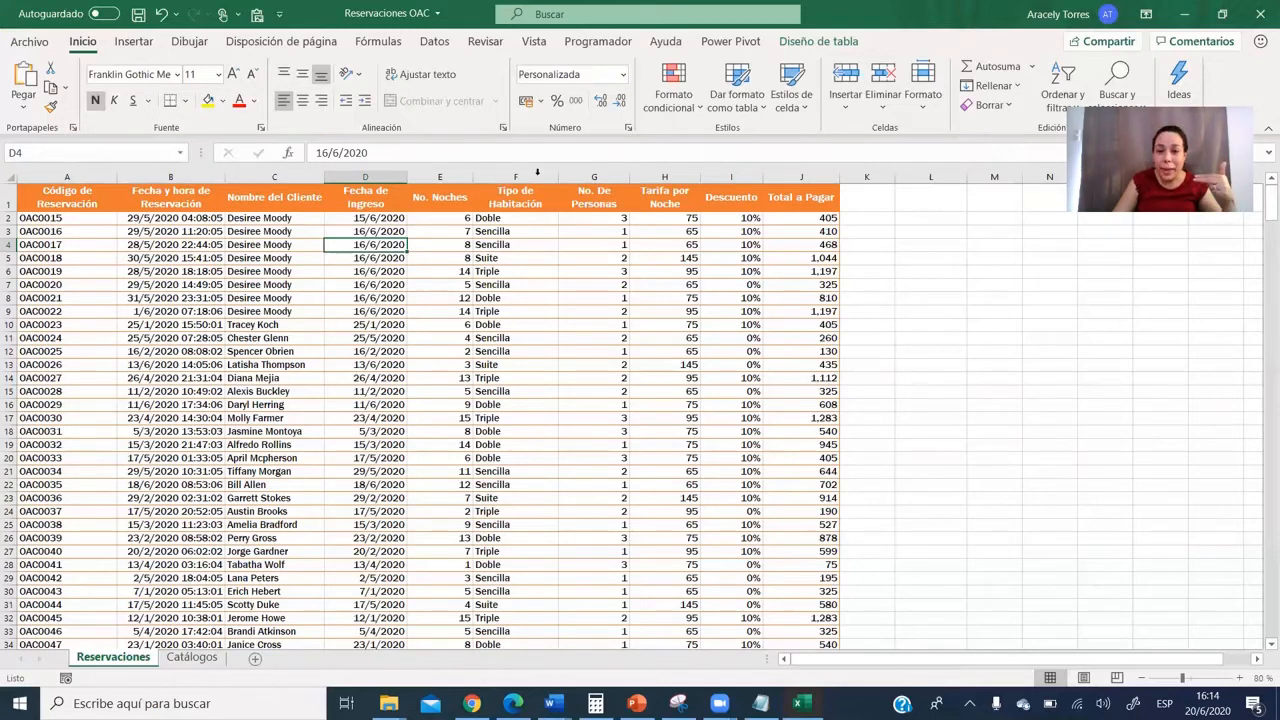
Check the unique or duplicate values option for a new conditional formatting rule and close it without applying
{"action": "left_click", "coordinate": [674, 85]}
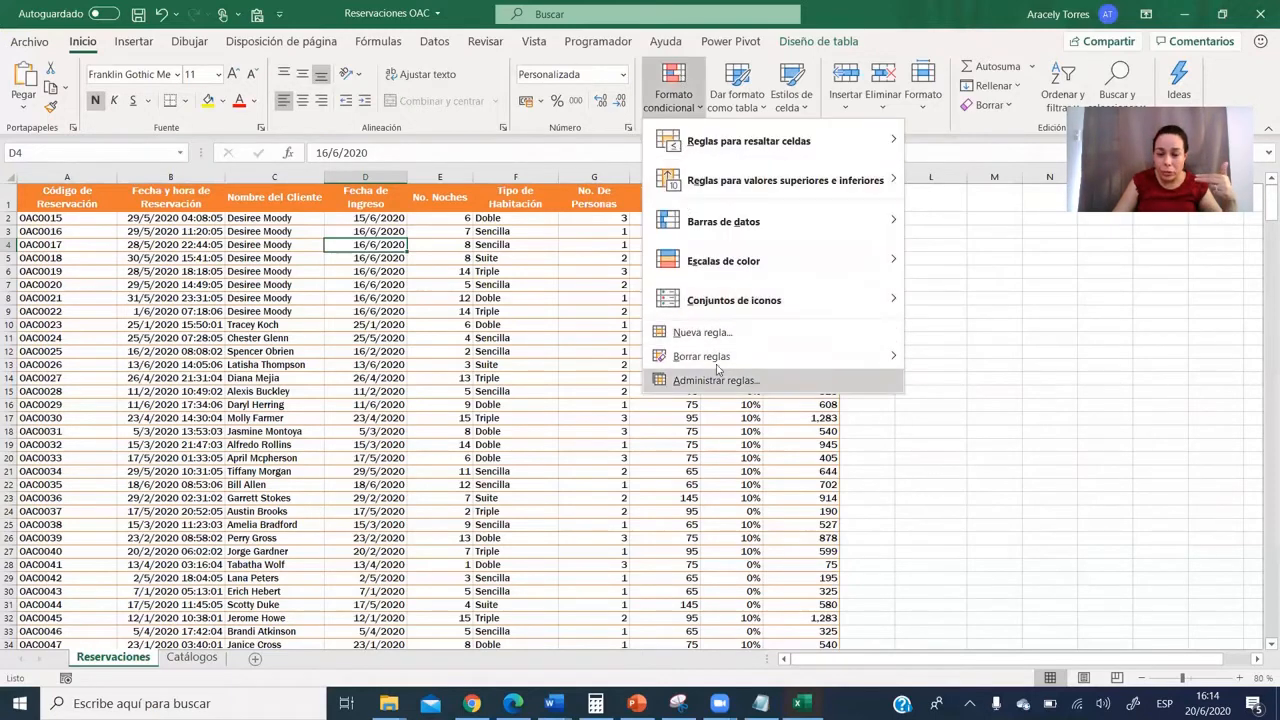
{"action": "left_click", "coordinate": [743, 340]}
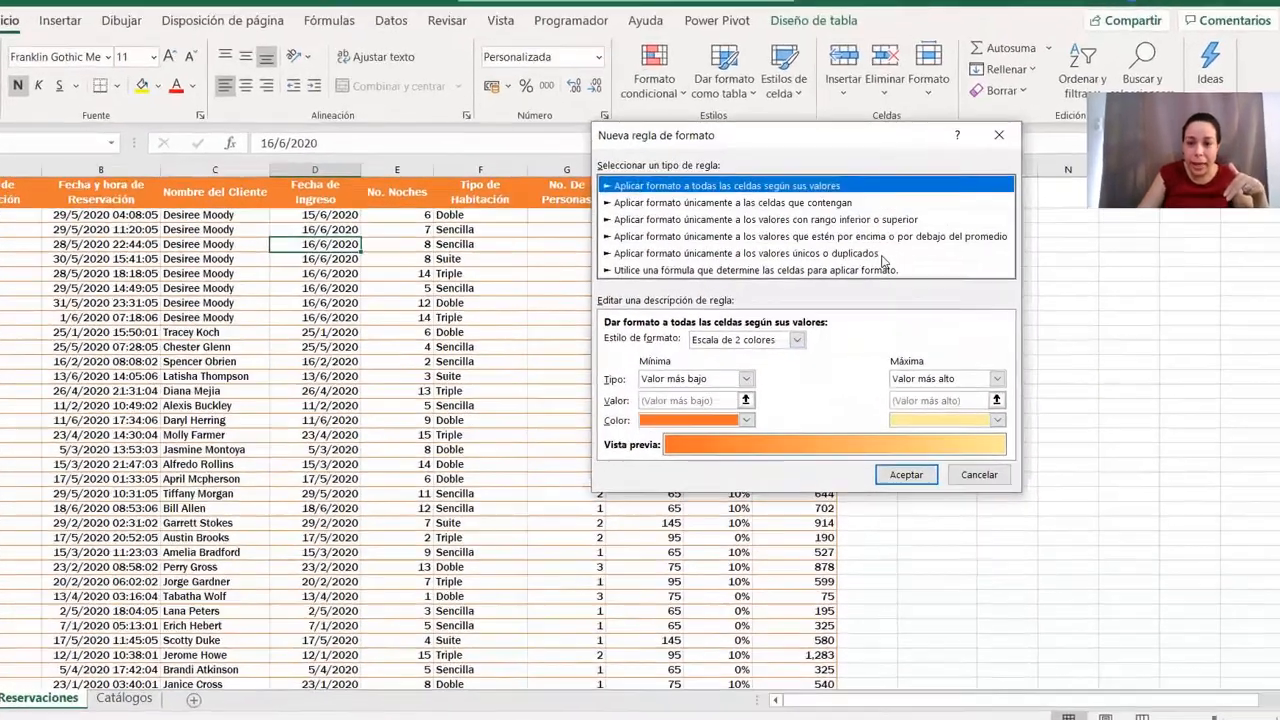
{"action": "left_click", "coordinate": [911, 255]}
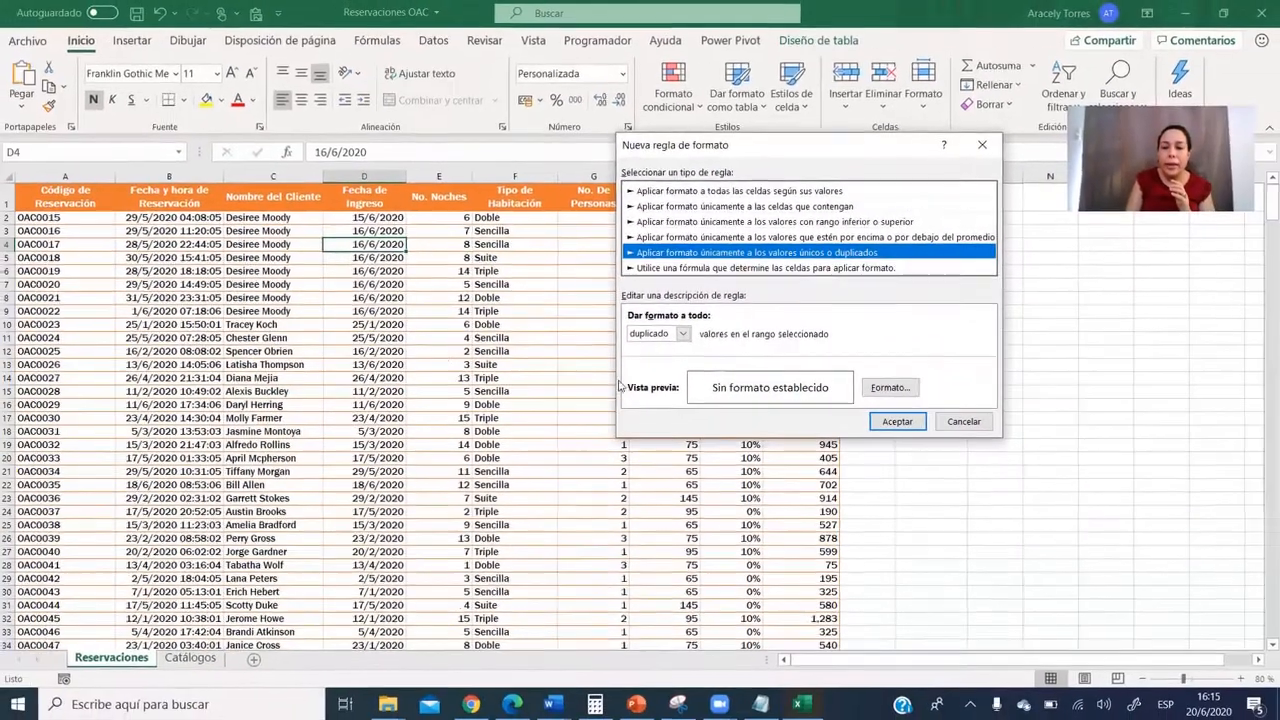
{"action": "left_click", "coordinate": [1080, 607]}
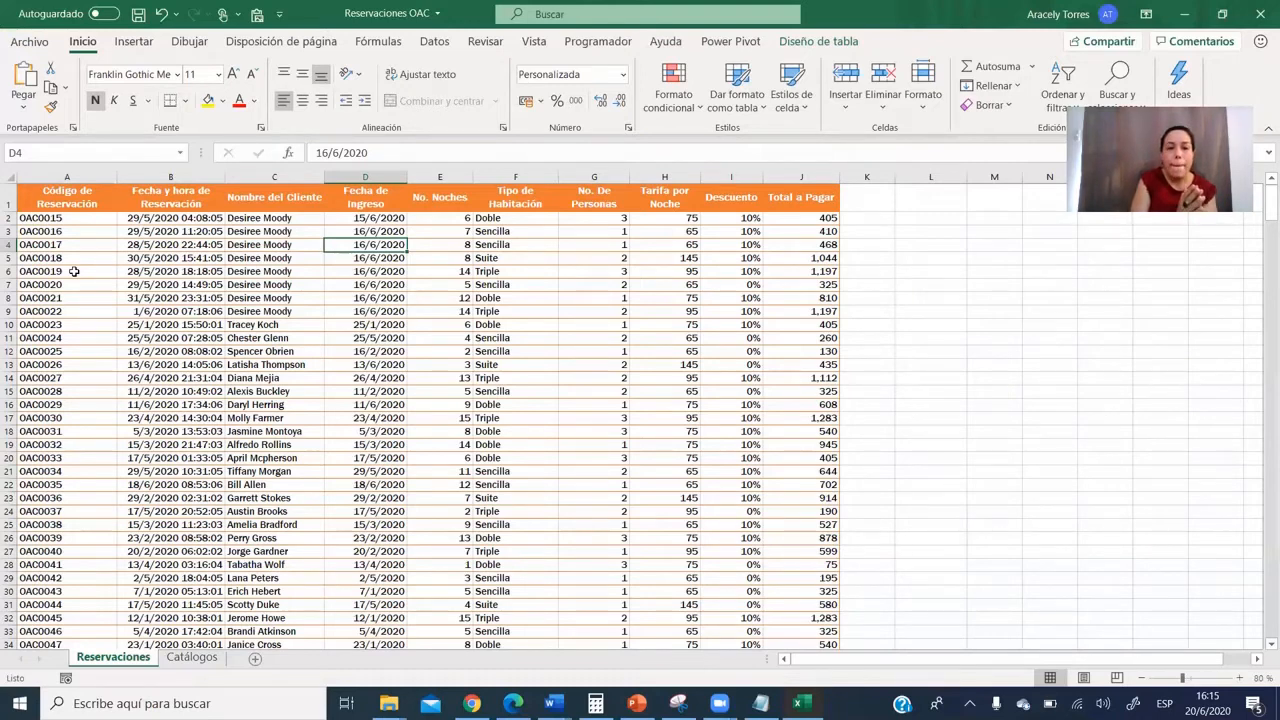
{"action": "left_click", "coordinate": [140, 221]}
{"action": "left_click_drag", "start_coordinate": [140, 221], "coordinate": [137, 231]}
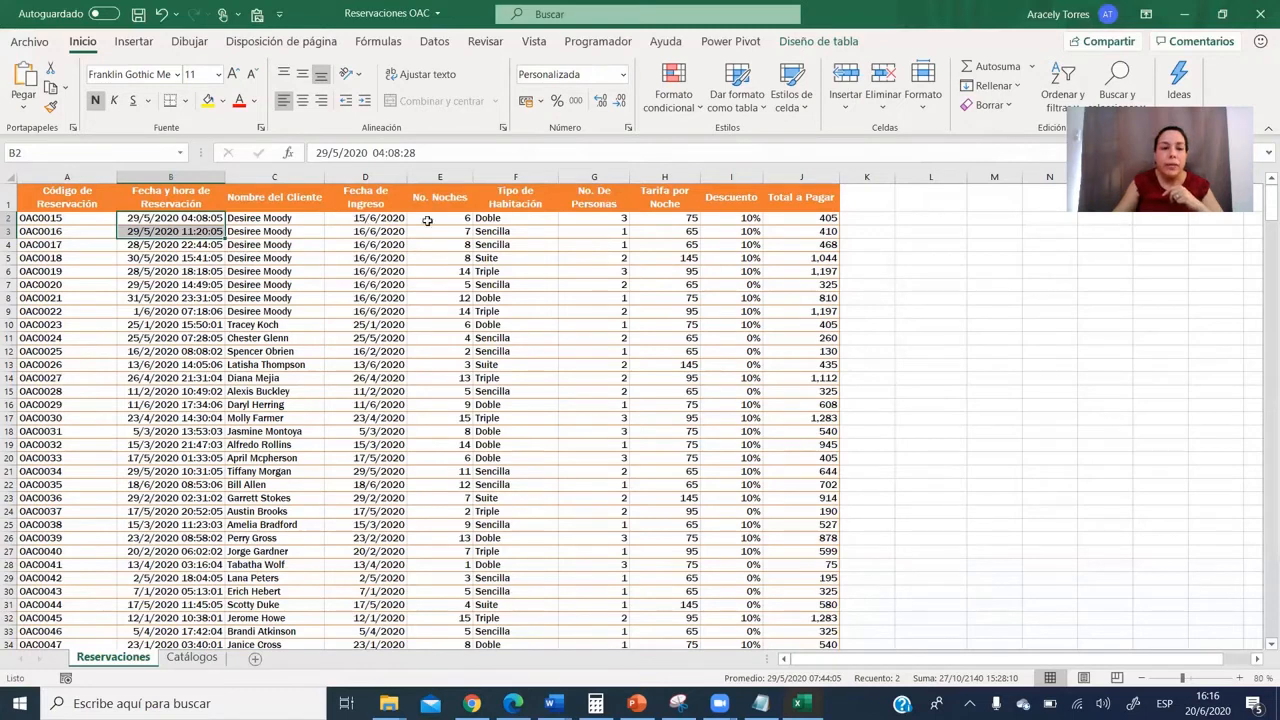
{"action": "left_click", "coordinate": [298, 270]}
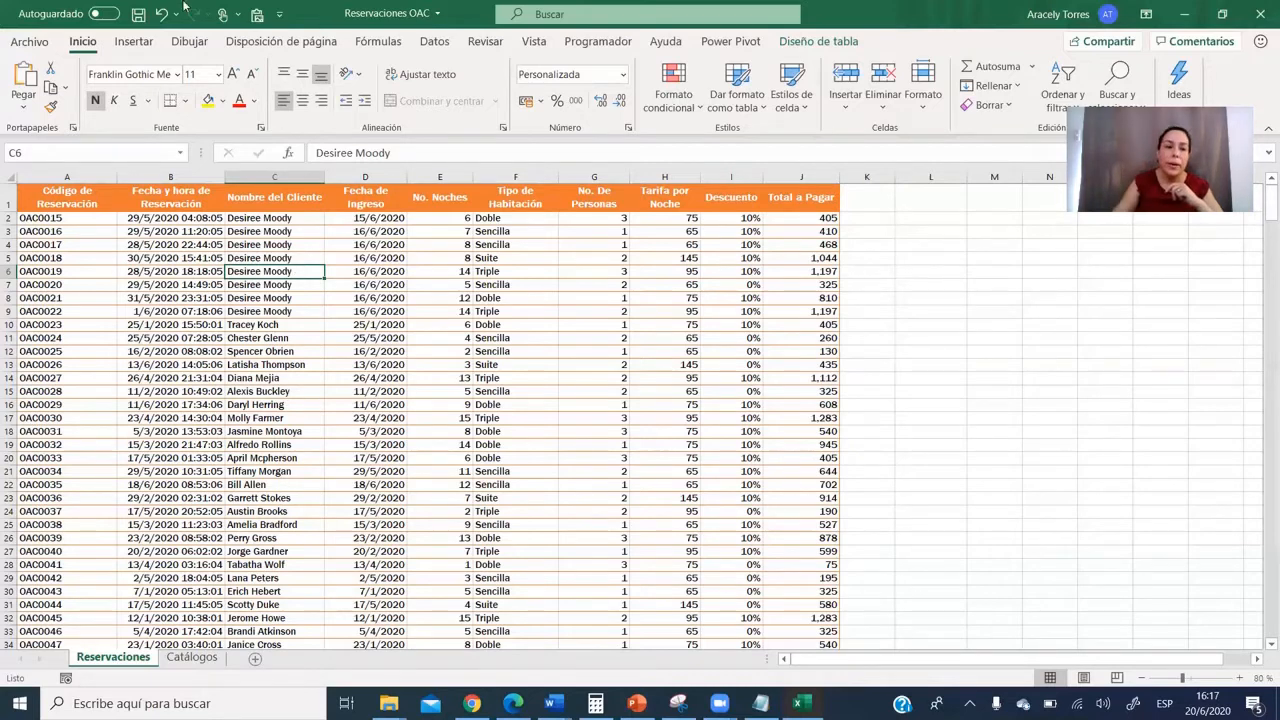
Select all data rows of the Reservaciones table, from A2 through J425, leaving out the header row
{"action": "left_click", "coordinate": [105, 230]}
{"action": "left_click", "coordinate": [103, 217]}
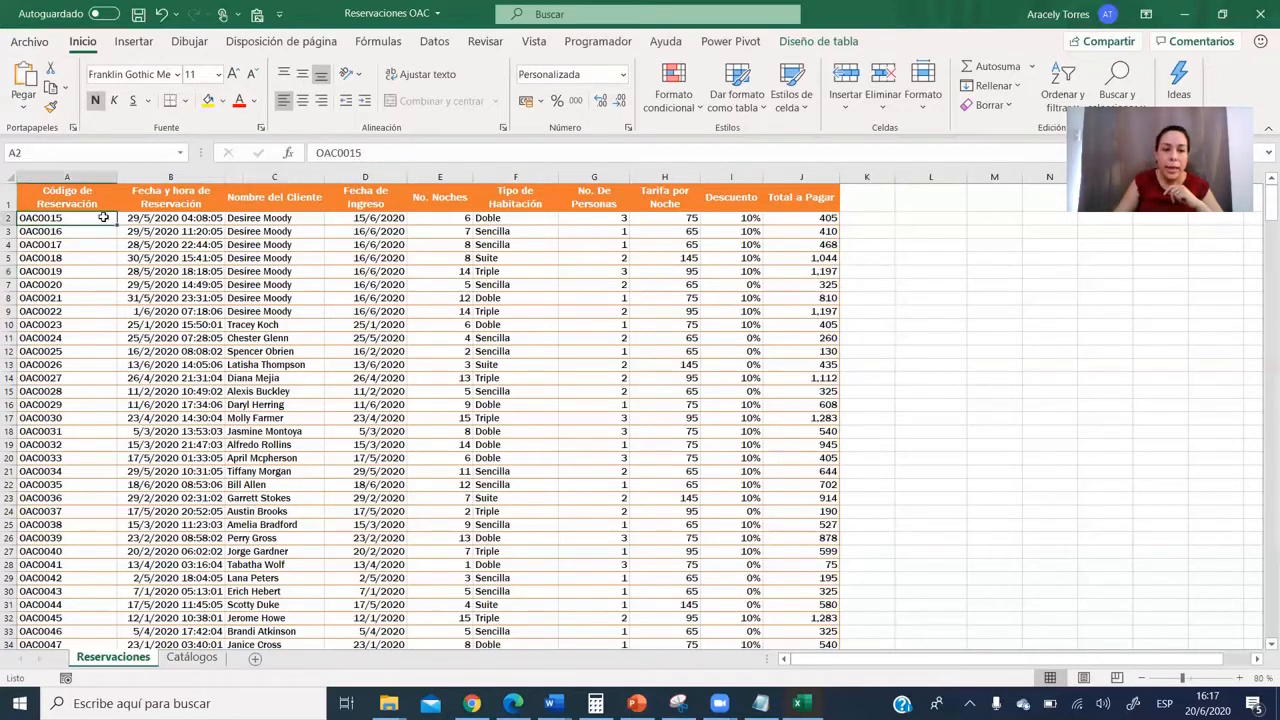
{"action": "key", "text": "ctrl+shift+Down"}
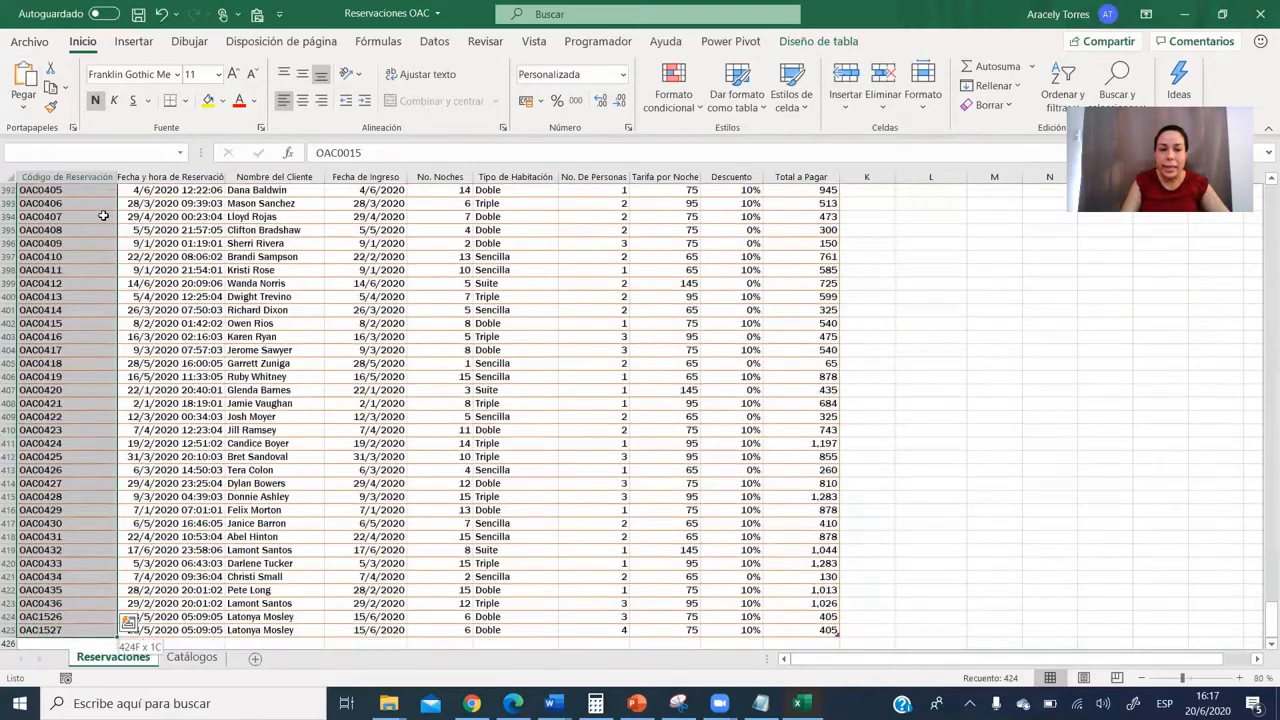
{"action": "key", "text": "ctrl+shift+Right"}
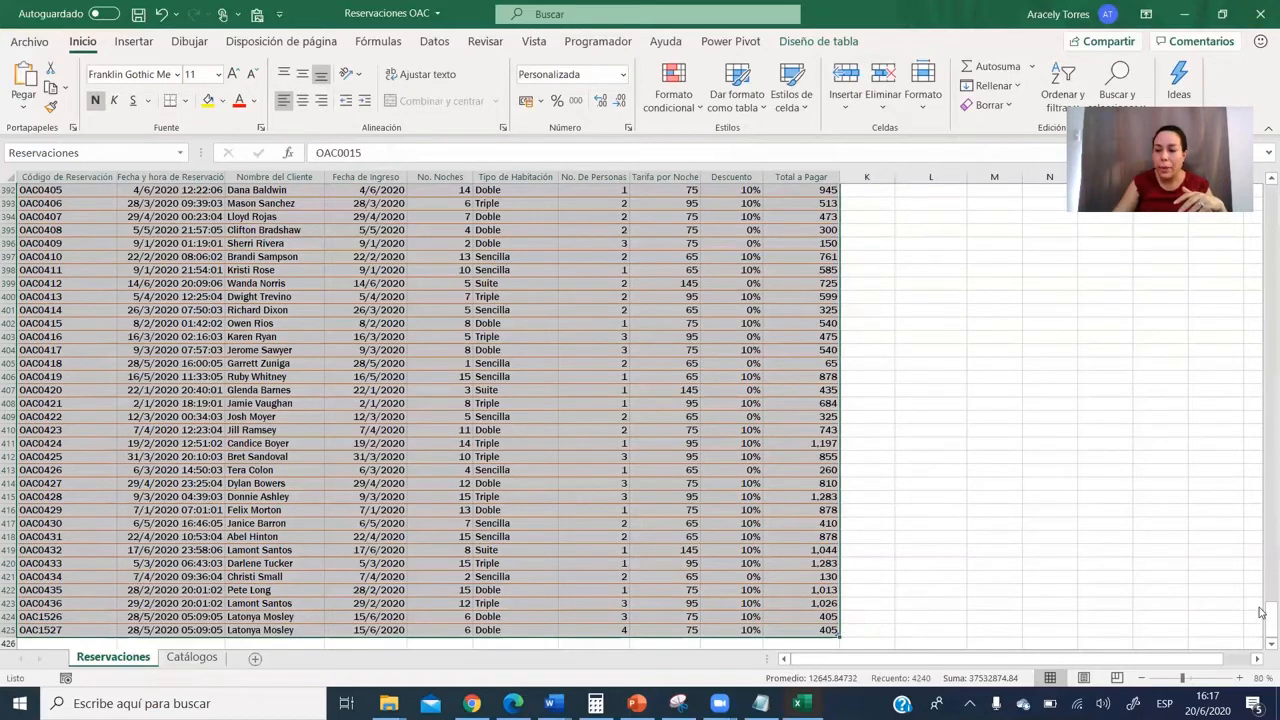
{"action": "left_click_drag", "start_coordinate": [1268, 613], "coordinate": [1261, 197]}
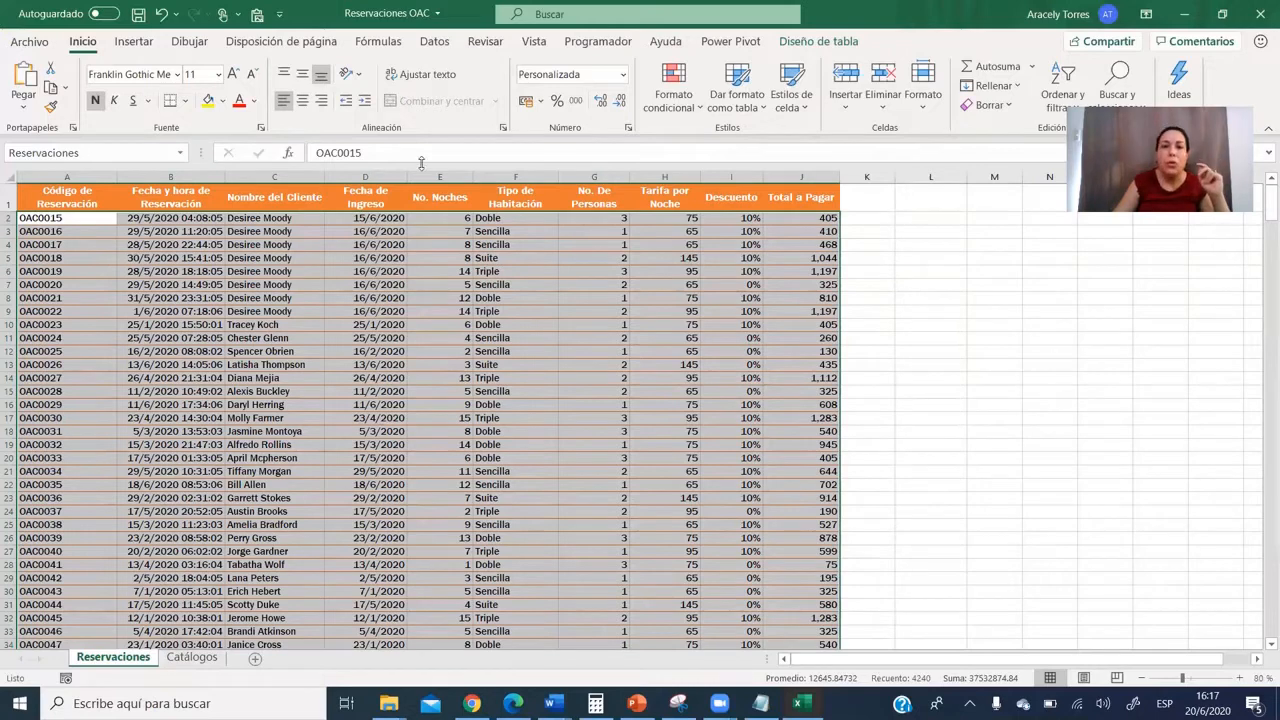
Start a new conditional formatting rule for the selected records that uses a formula to determine which cells to format
{"action": "left_click", "coordinate": [674, 94]}
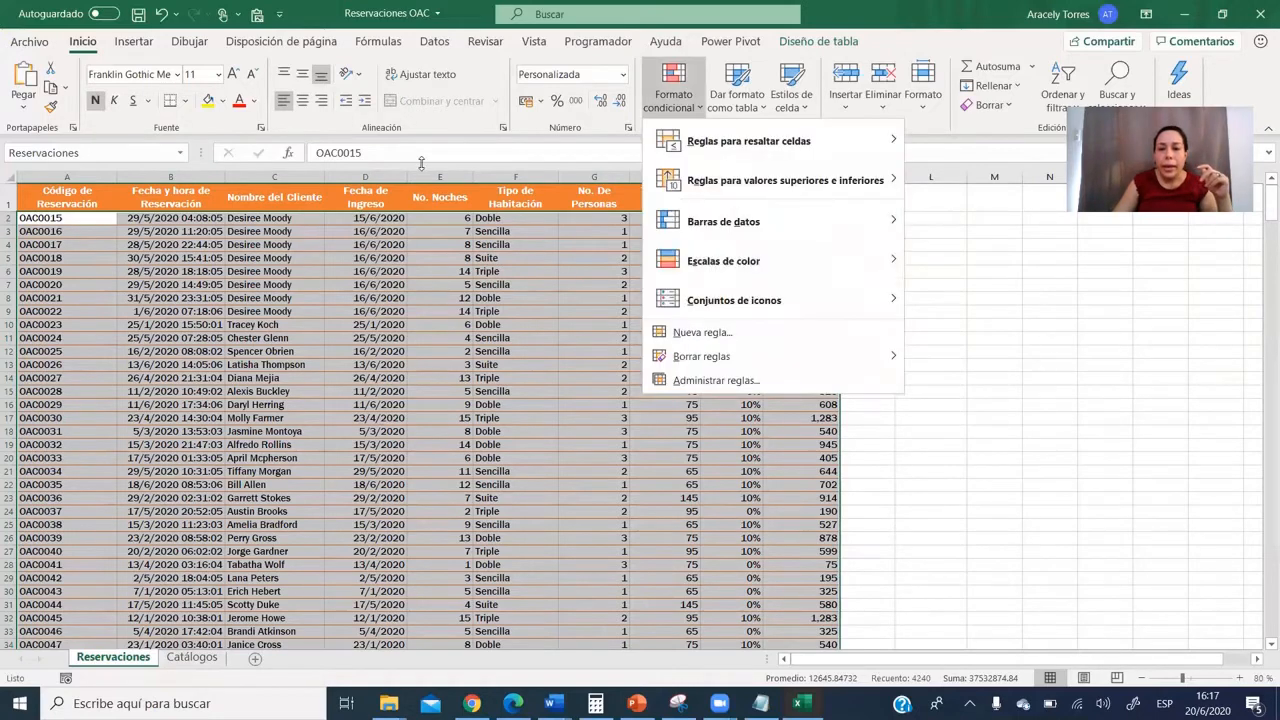
{"action": "left_click", "coordinate": [755, 337]}
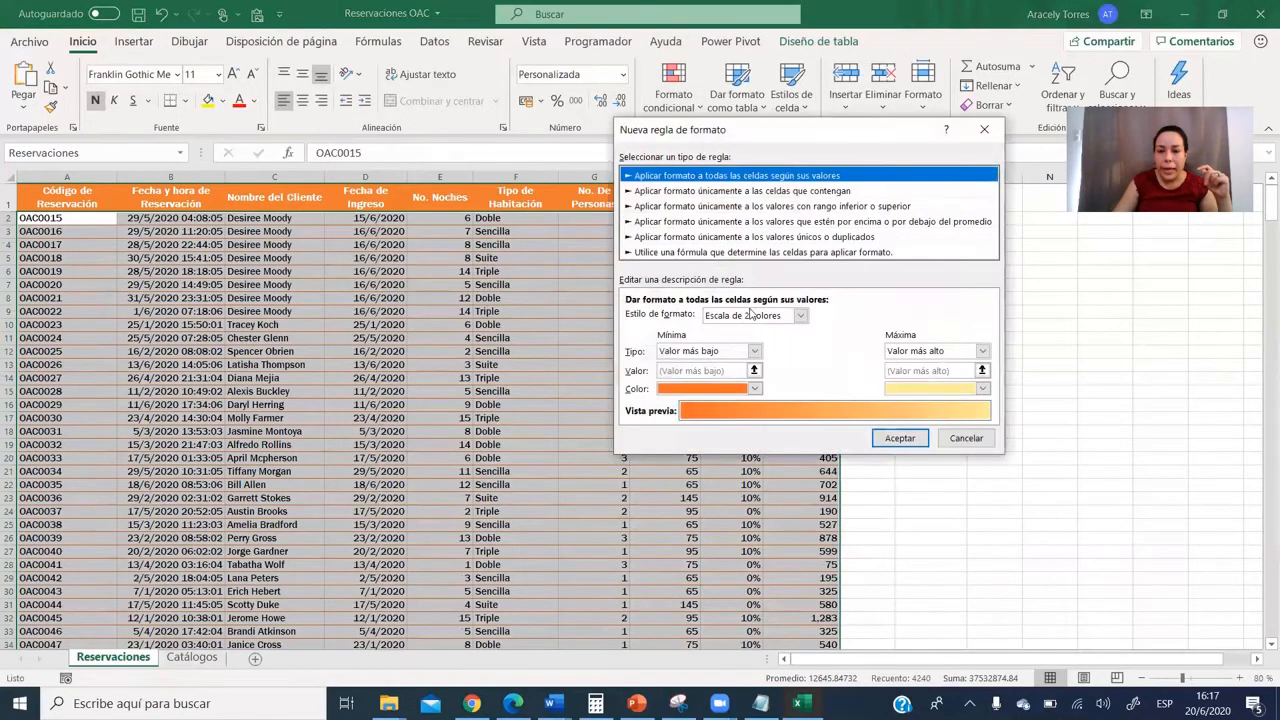
{"action": "left_click", "coordinate": [837, 255]}
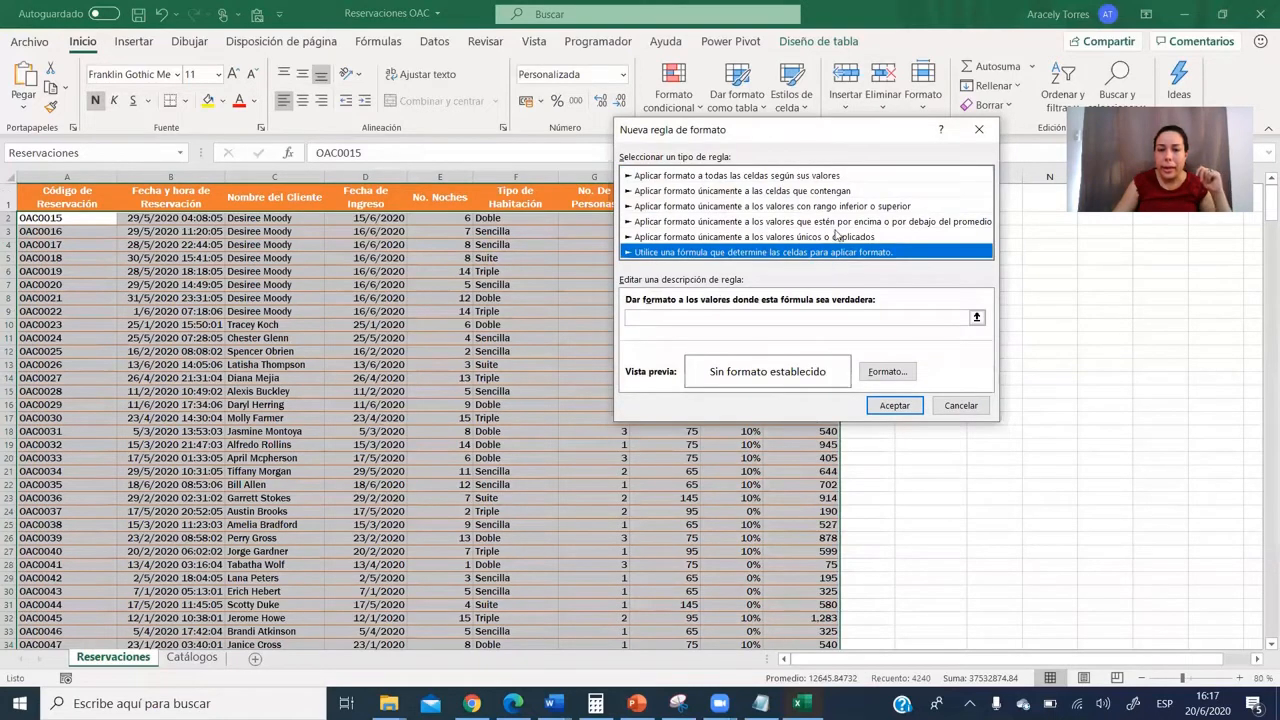
{"action": "mouse_move", "coordinate": [838, 131]}
{"action": "left_mouse_down"}
{"action": "mouse_move", "coordinate": [415, 134]}
{"action": "mouse_move", "coordinate": [436, 103]}
{"action": "left_mouse_up"}
{"action": "left_click", "coordinate": [373, 321]}
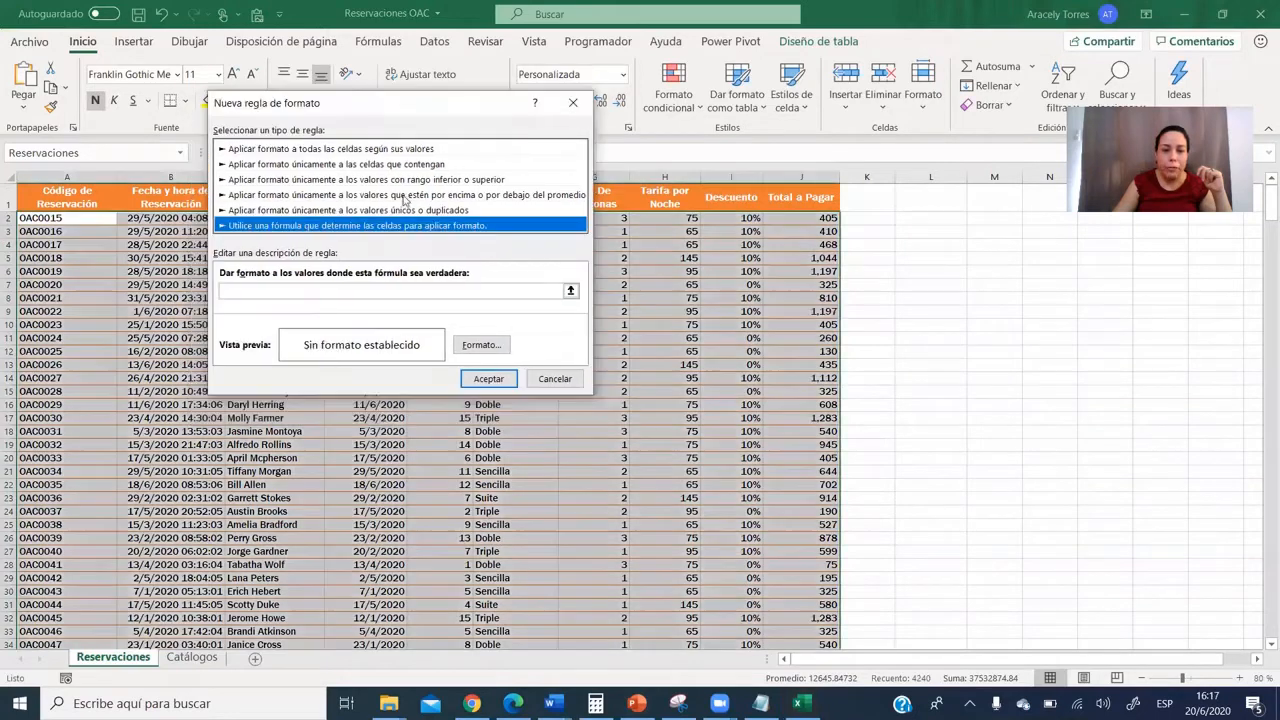
{"action": "left_click", "coordinate": [382, 292]}
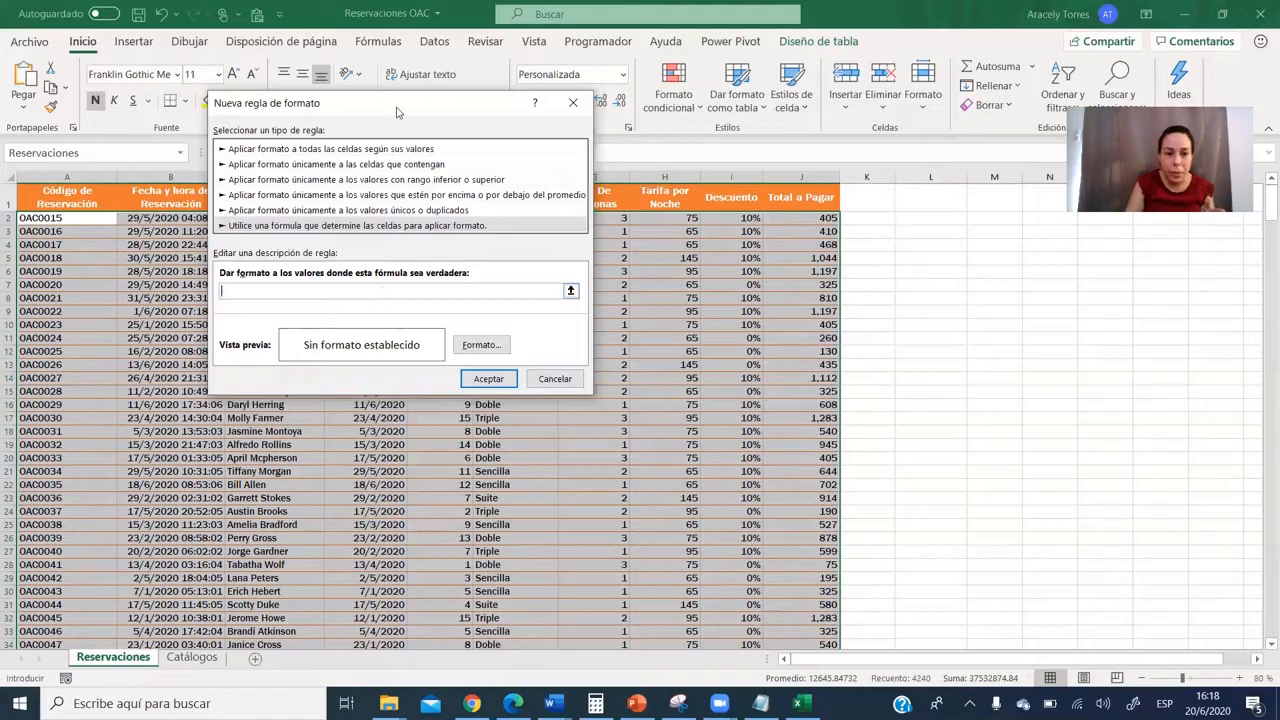
{"action": "left_click_drag", "start_coordinate": [398, 108], "coordinate": [404, 122]}
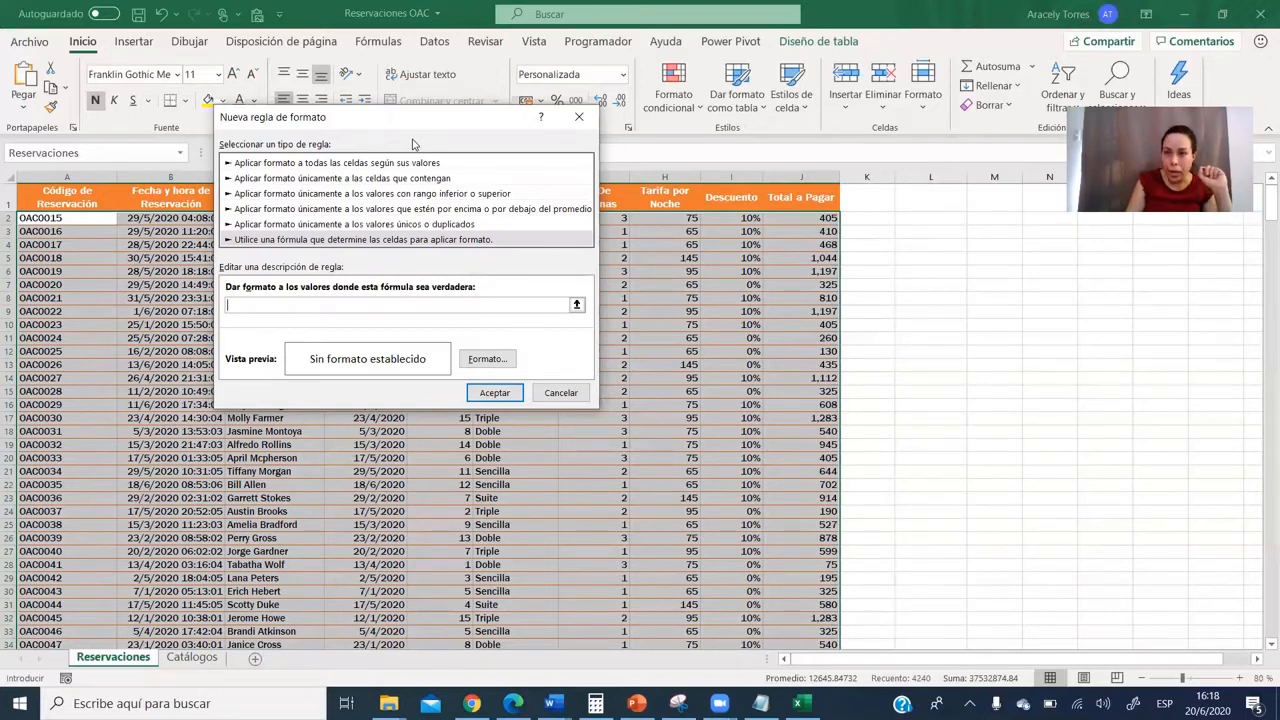
{"action": "left_click_drag", "start_coordinate": [412, 127], "coordinate": [324, 242]}
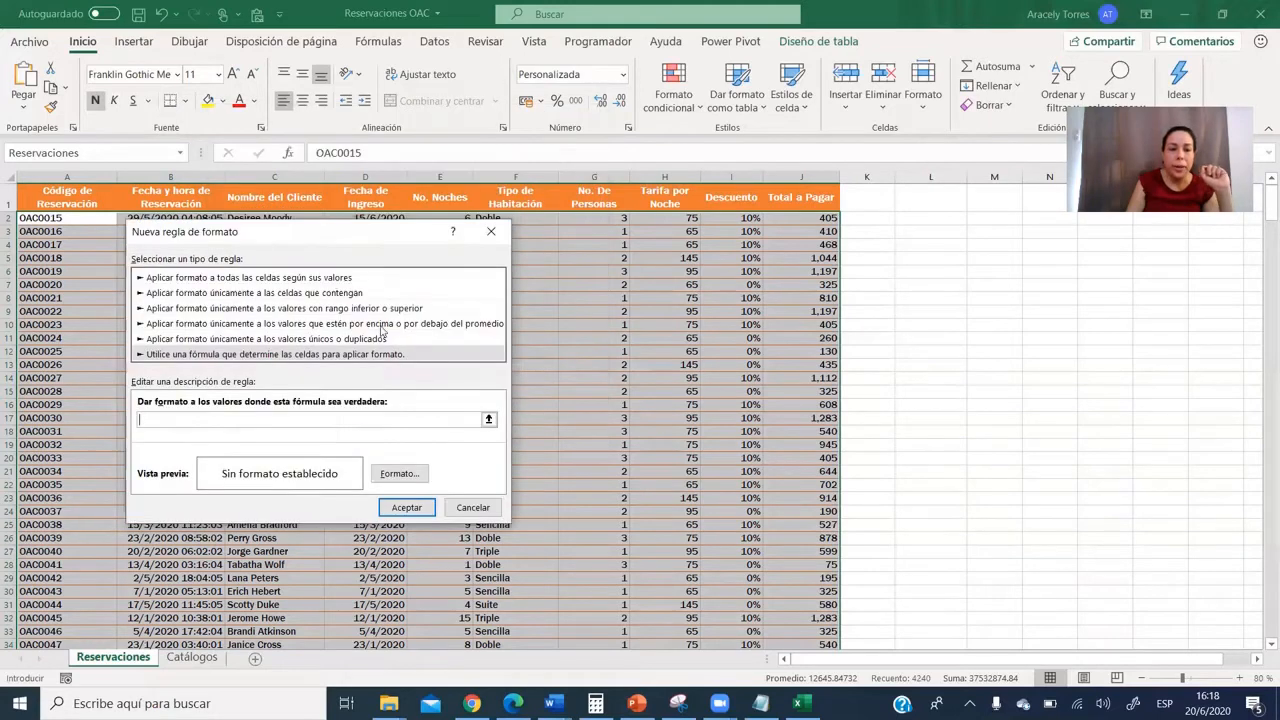
Begin the rule's formula with the function =contar.si.conjunto(
{"action": "left_click", "coordinate": [472, 421]}
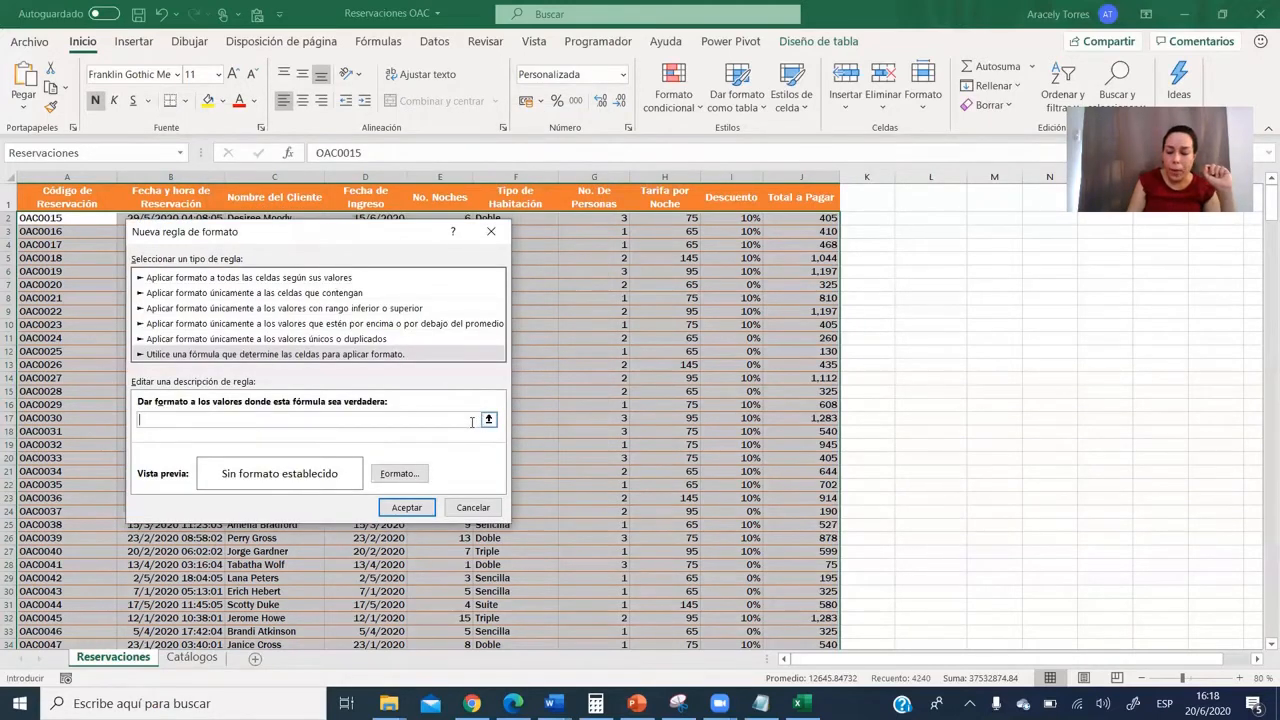
{"action": "type", "text": "="}
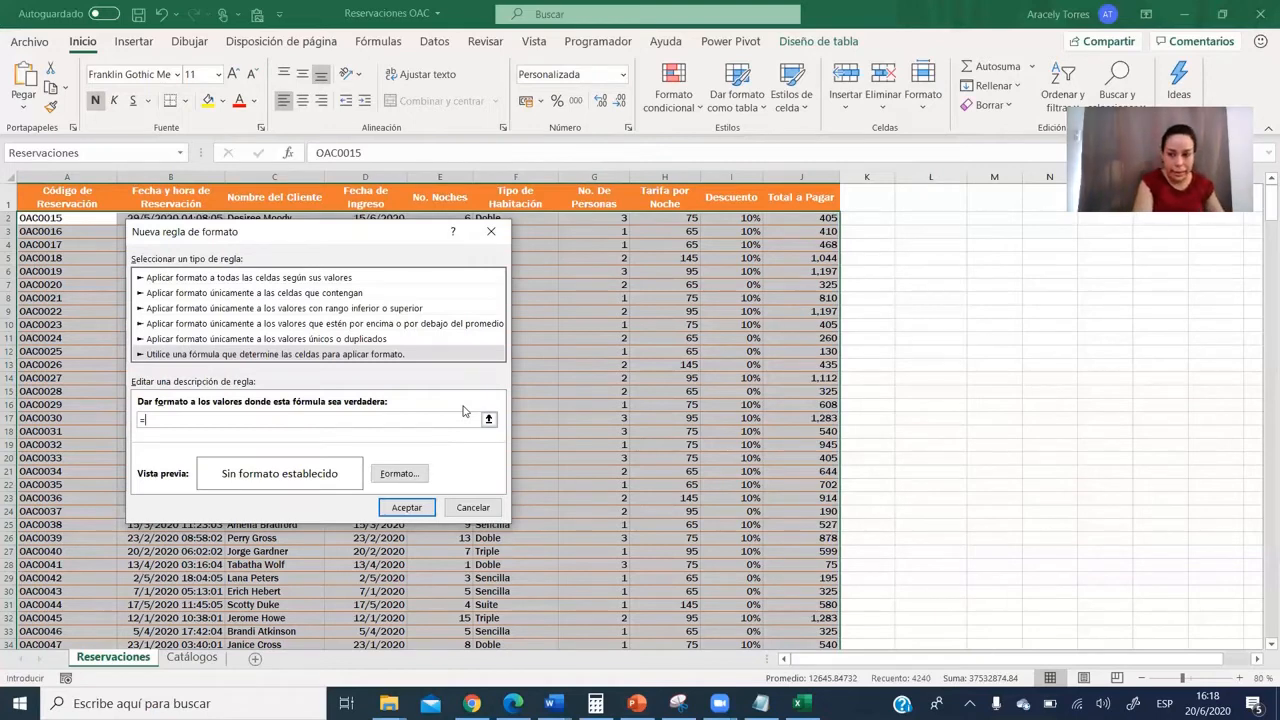
{"action": "type", "text": "contar"}
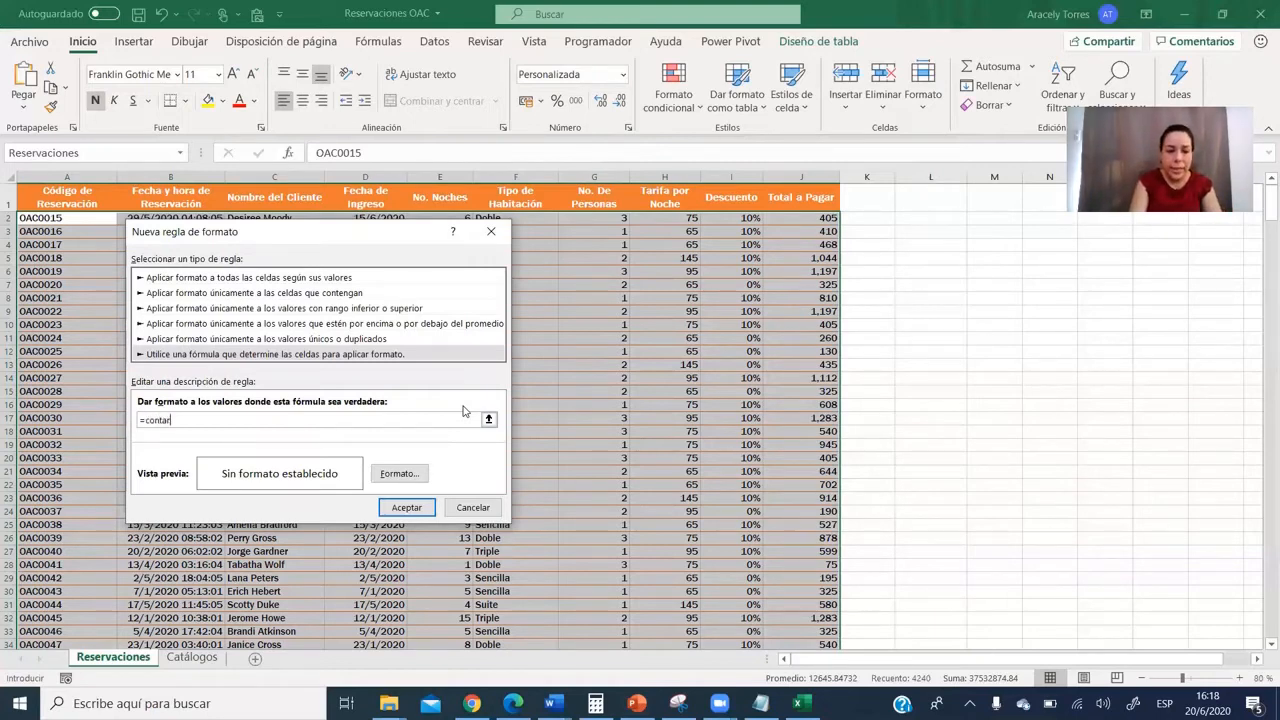
{"action": "type", "text": ".si"}
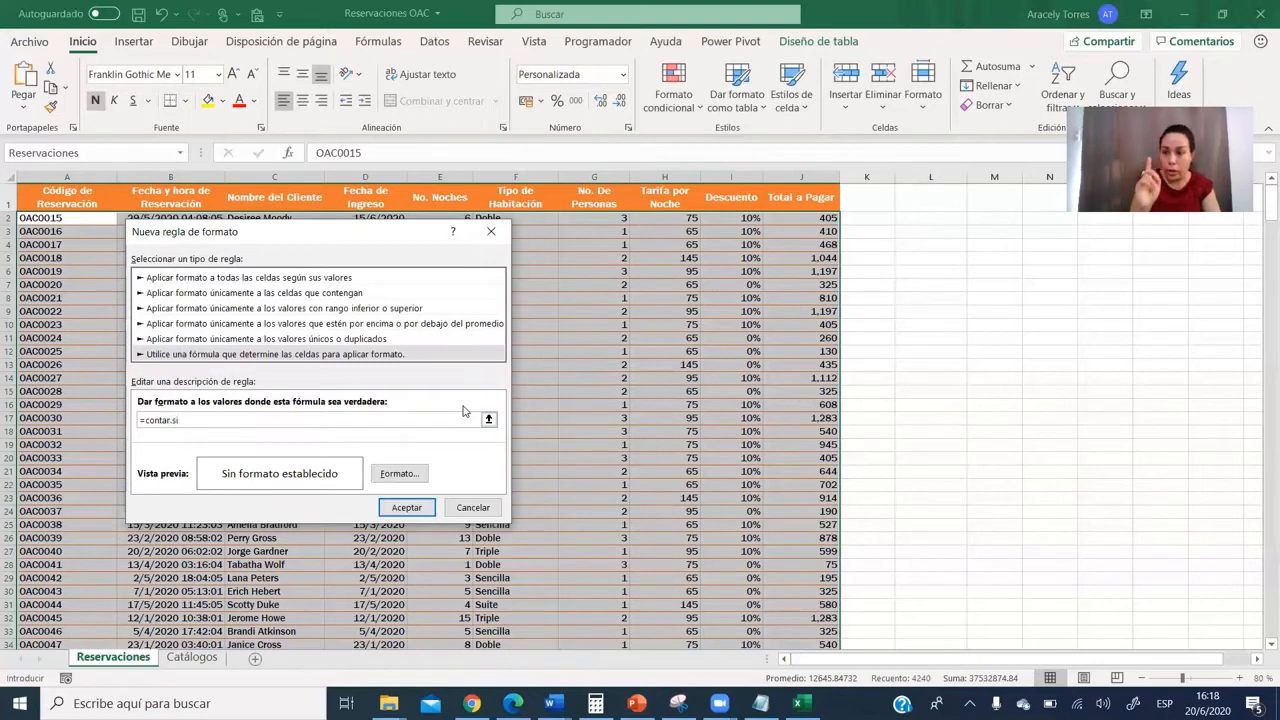
{"action": "type", "text": "."}
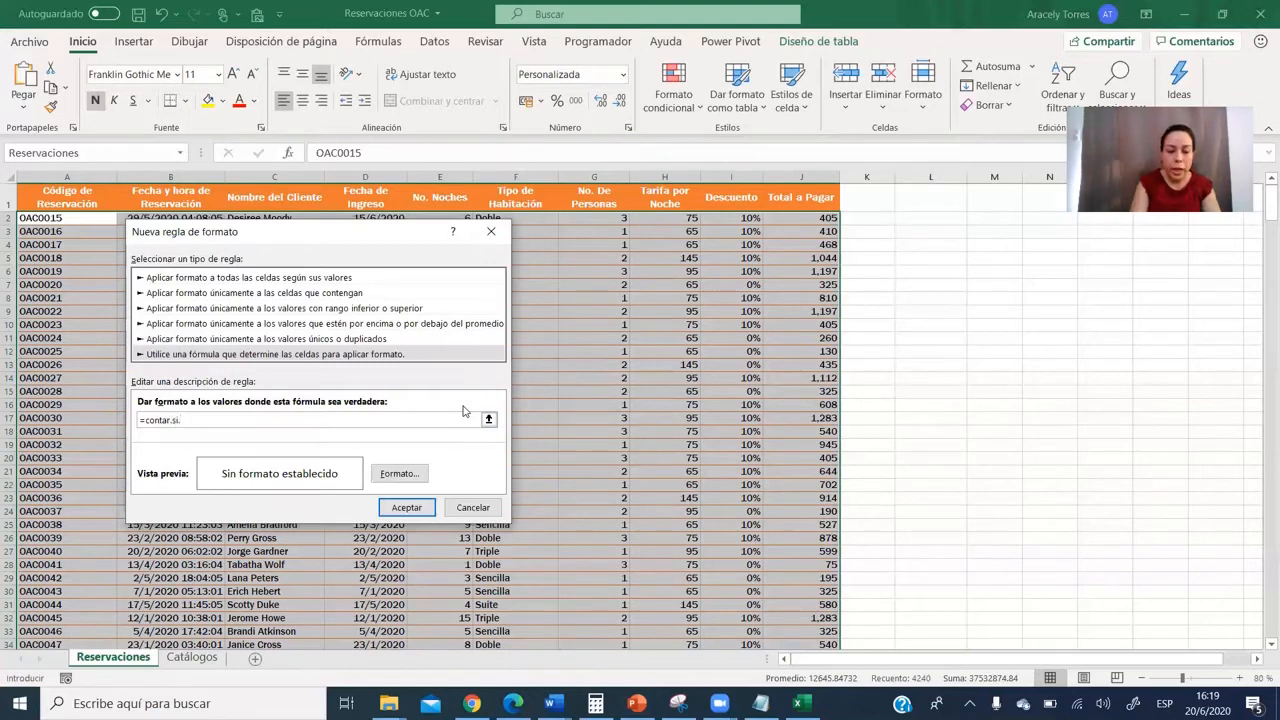
{"action": "type", "text": "conjunto("}
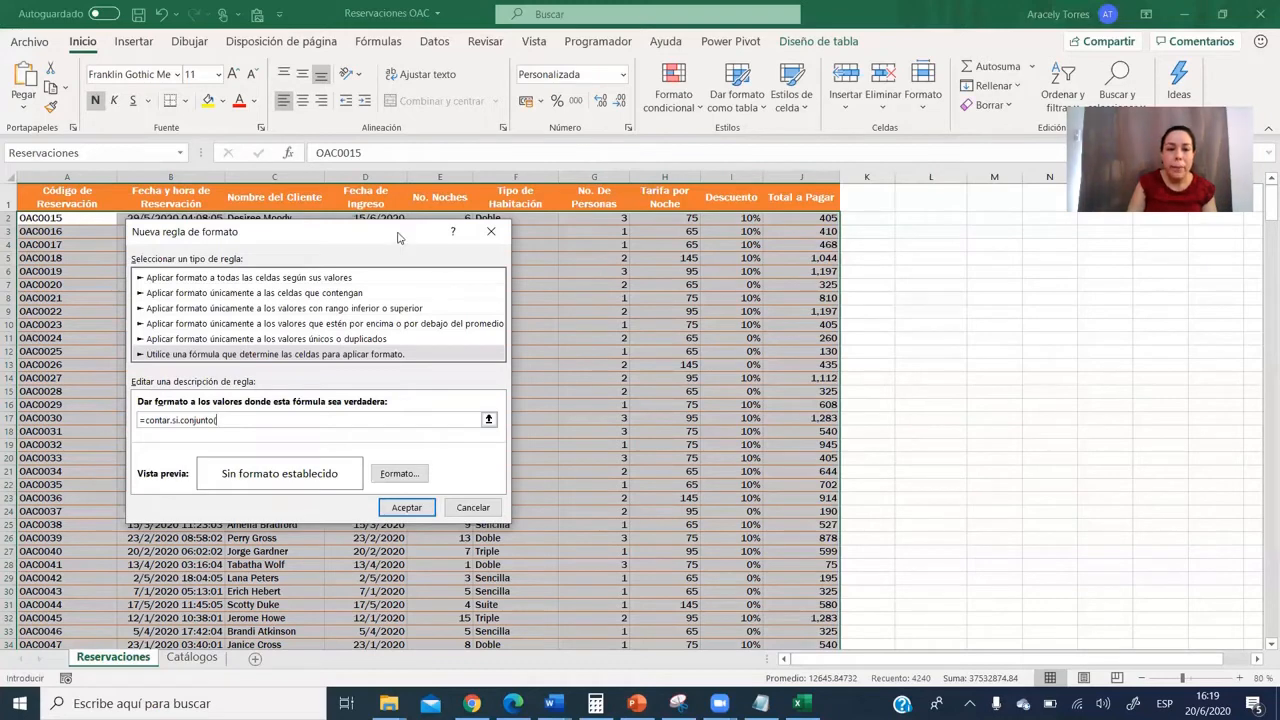
Add the reservation date and time range $B$2:$B$425 with the column-locked criterion $B2 to the rule's formula
{"action": "left_click_drag", "start_coordinate": [408, 233], "coordinate": [743, 158]}
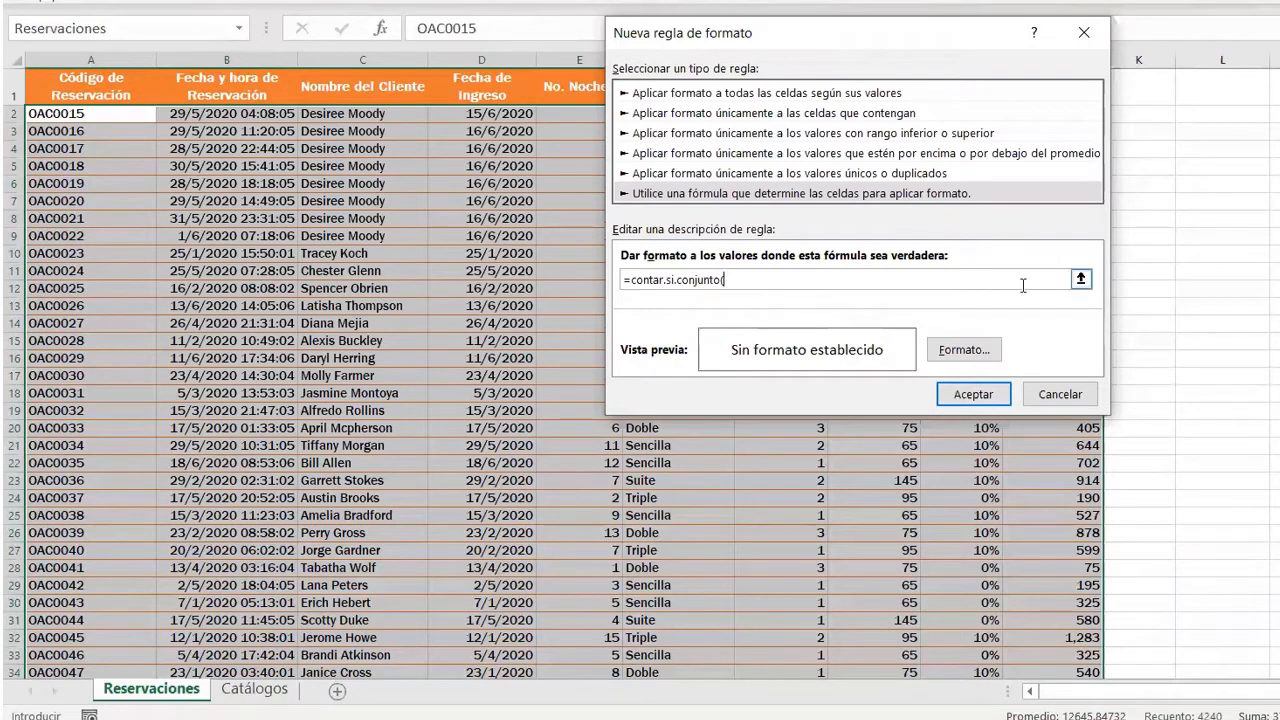
{"action": "left_click", "coordinate": [1080, 281]}
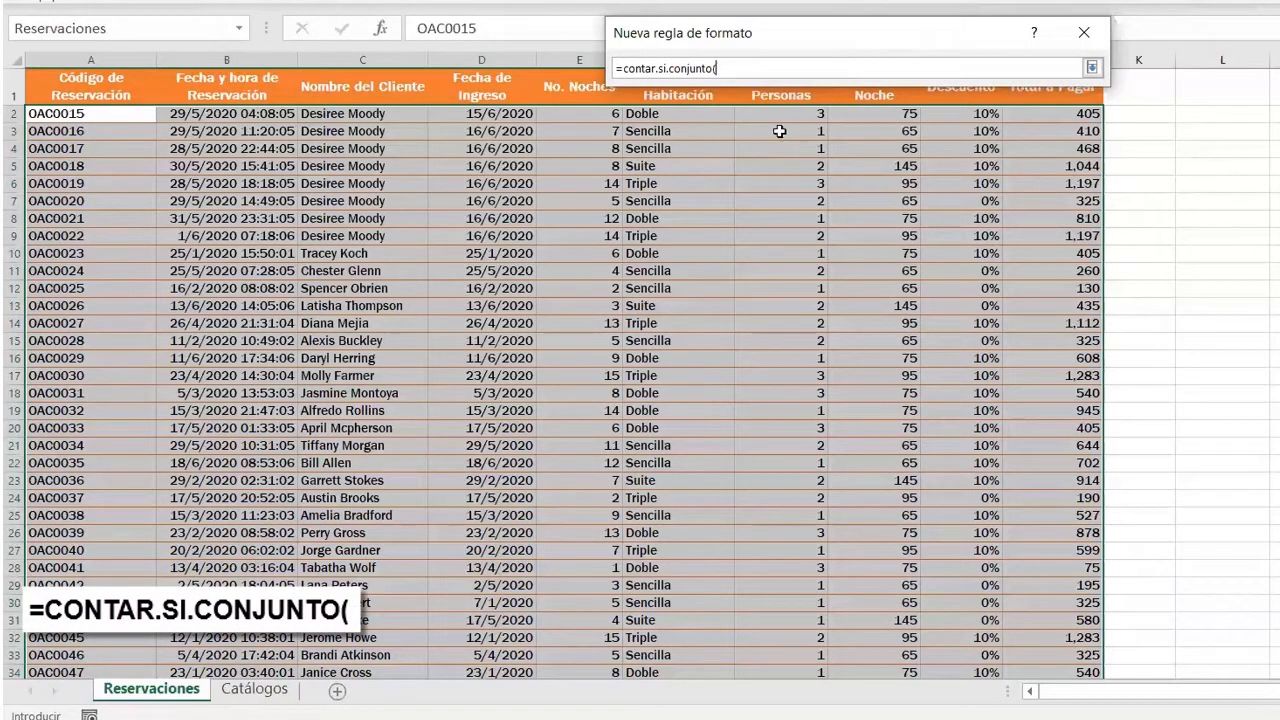
{"action": "left_click", "coordinate": [258, 116]}
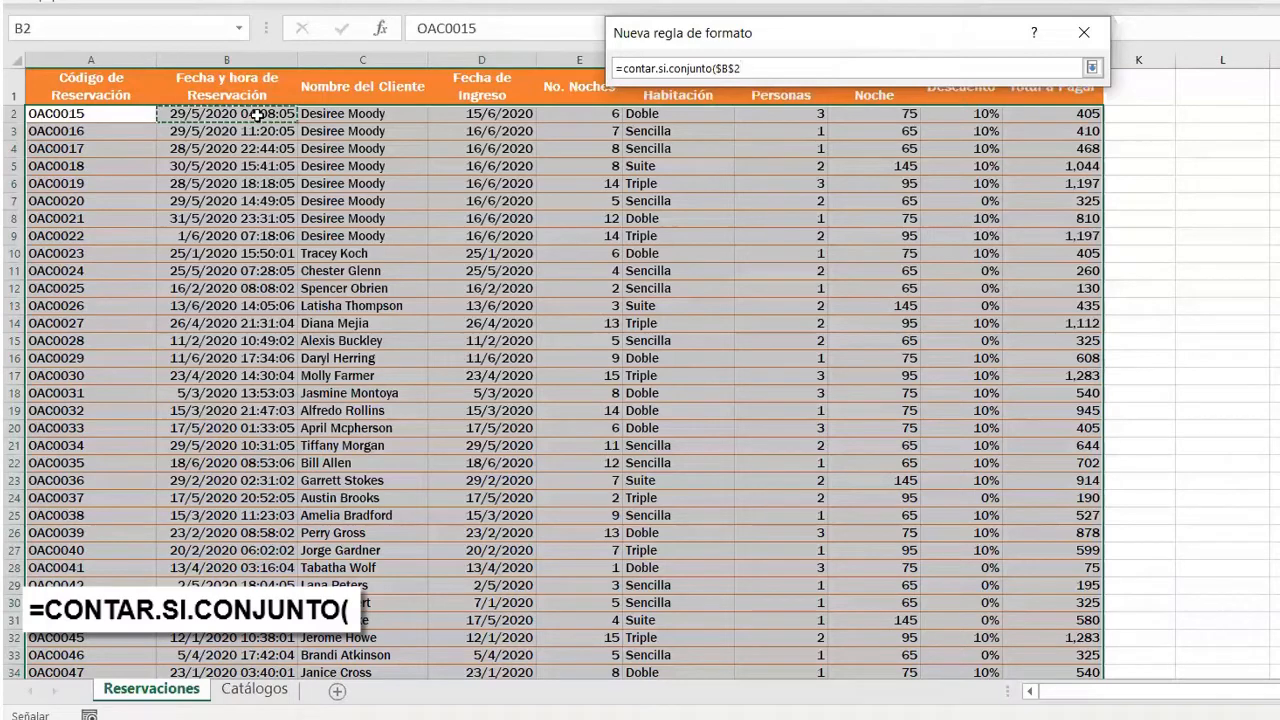
{"action": "key", "text": "ctrl+shift+Down"}
{"action": "scroll", "coordinate": [258, 116], "scroll_direction": "down", "scroll_amount": 2}
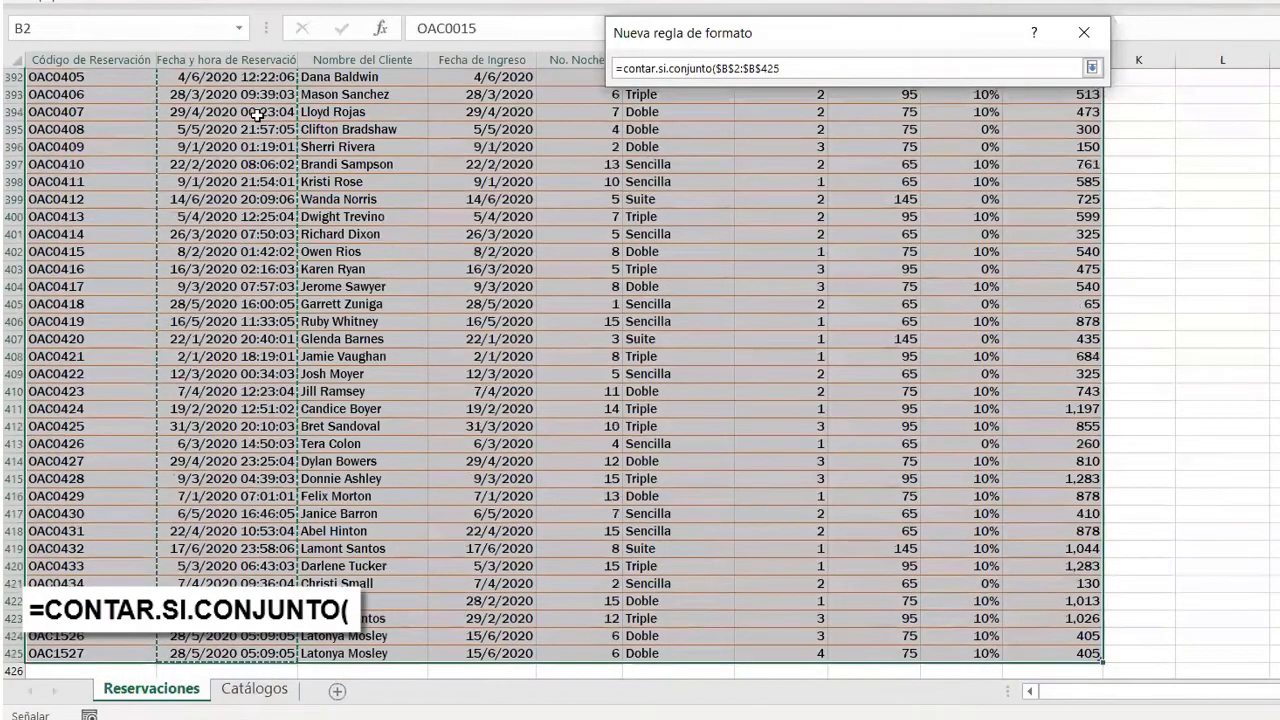
{"action": "type", "text": ";"}
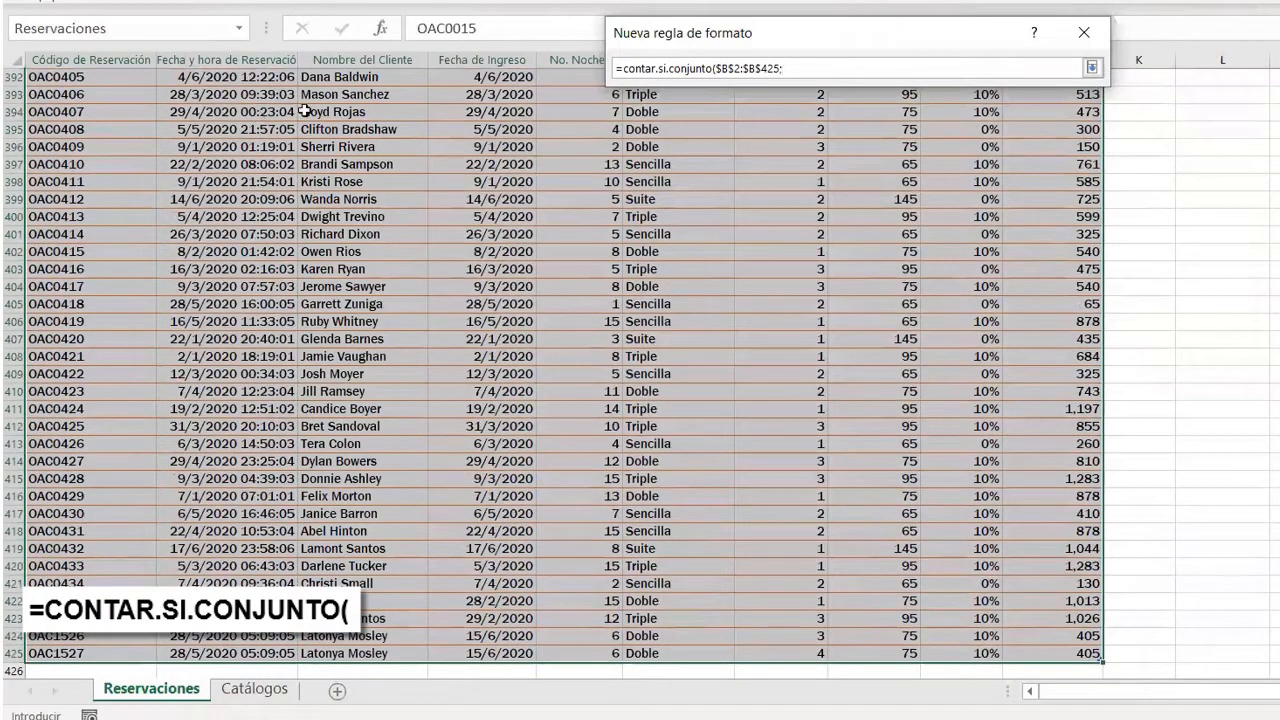
{"action": "scroll", "coordinate": [640, 370], "scroll_direction": "up", "scroll_amount": 20}
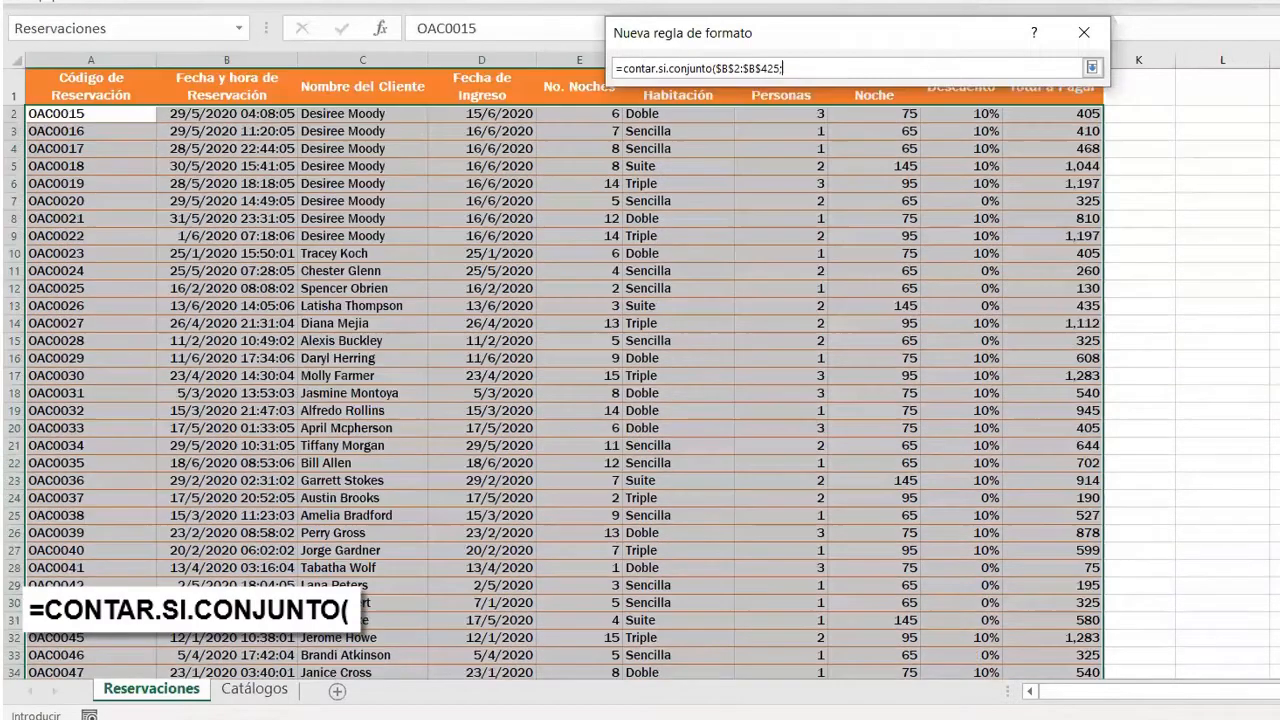
{"action": "left_click", "coordinate": [255, 117]}
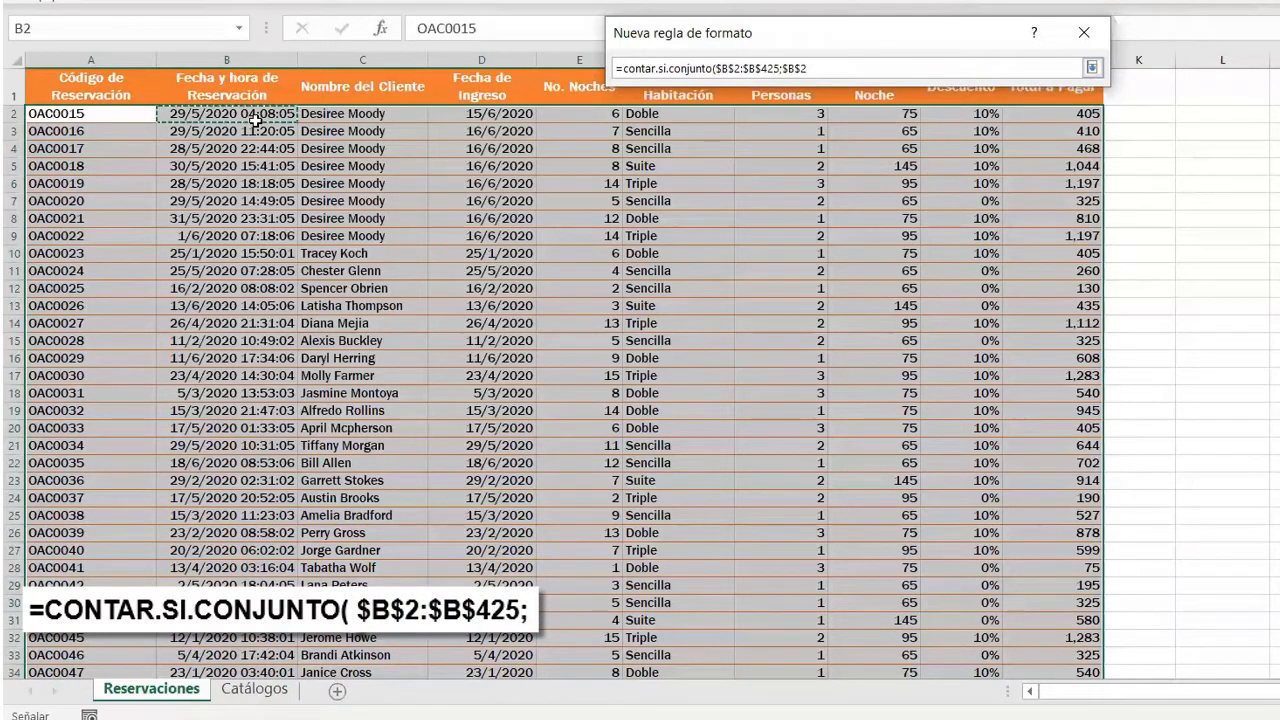
{"action": "key", "text": "F4"}
{"action": "key", "text": "F4"}
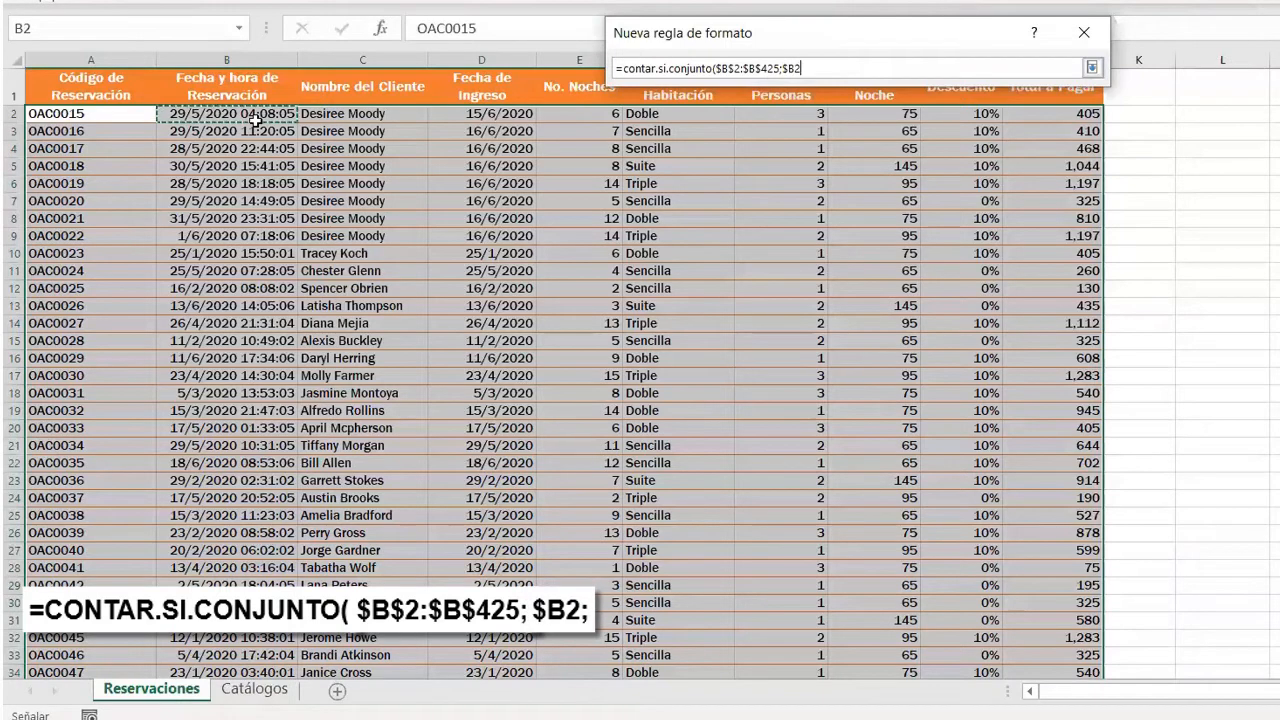
{"action": "type", "text": ";"}
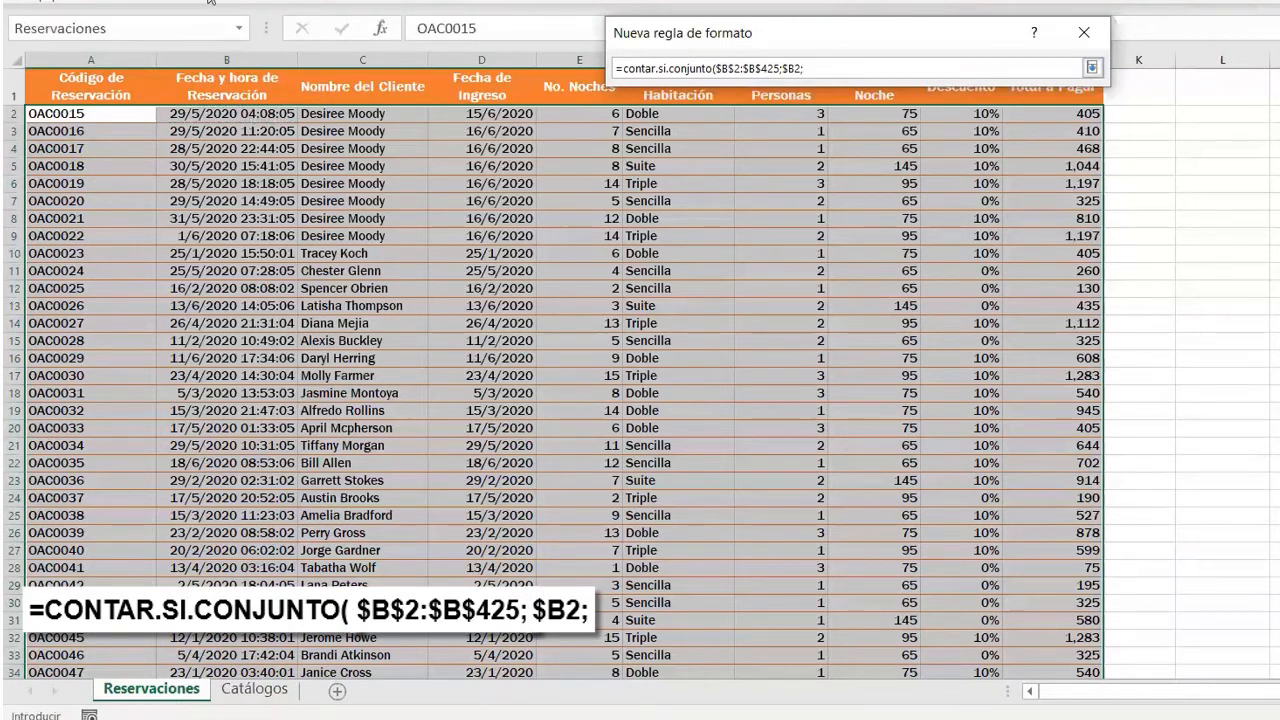
Add the client name range $C$2:$C$425 with the column-locked criterion $C2 to the rule's formula
{"action": "left_click", "coordinate": [360, 115]}
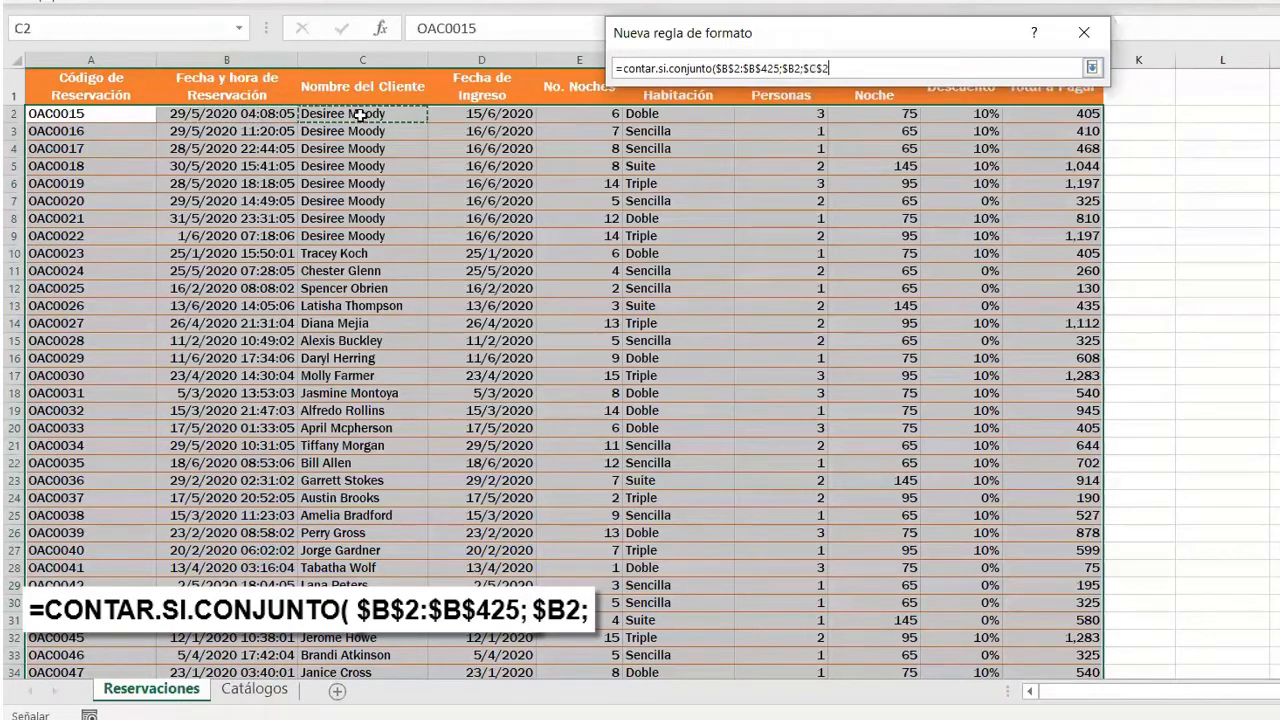
{"action": "key", "text": "ctrl+shift+Down"}
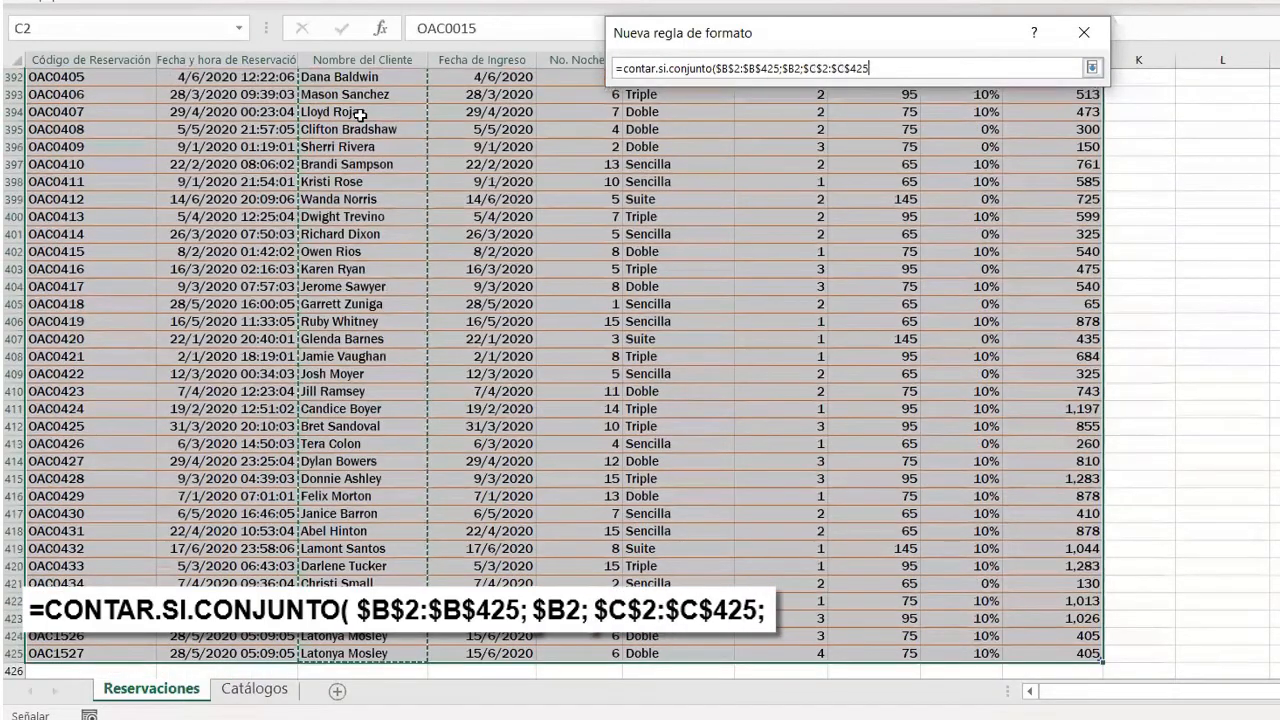
{"action": "type", "text": ";"}
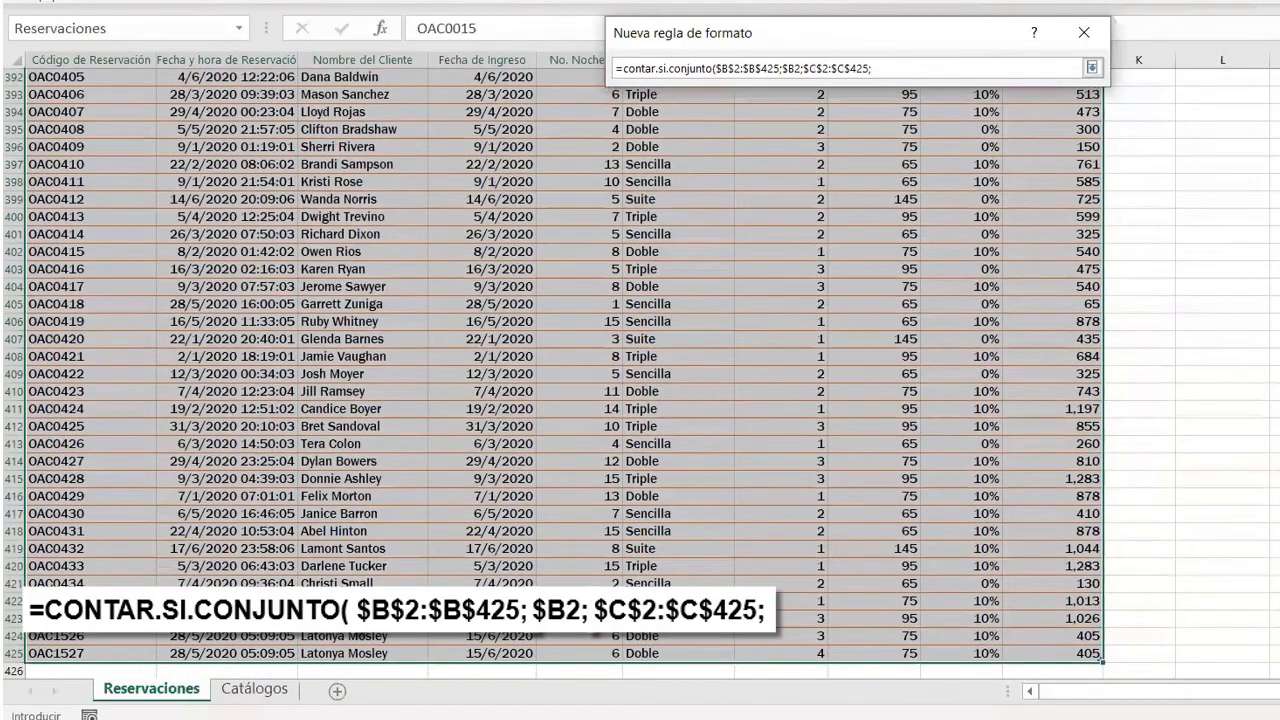
{"action": "scroll", "coordinate": [640, 373], "scroll_direction": "up", "scroll_amount": 20}
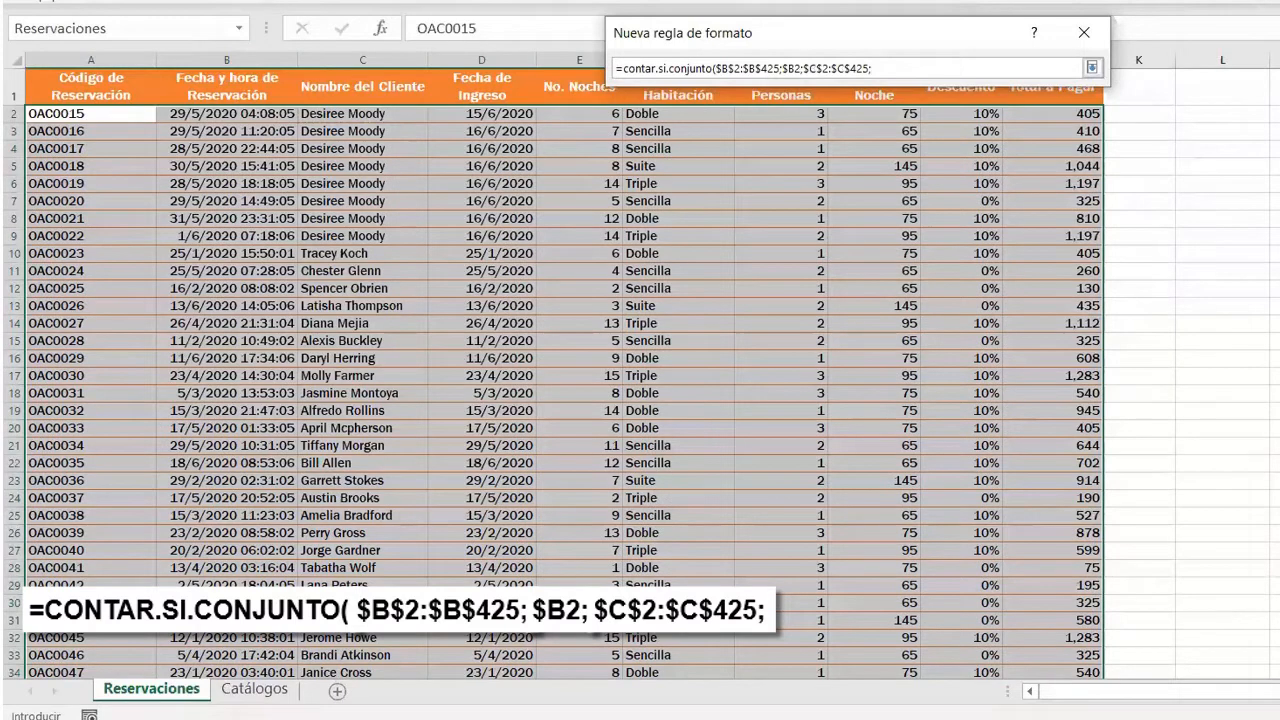
{"action": "left_click", "coordinate": [413, 115]}
{"action": "key", "text": "F4"}
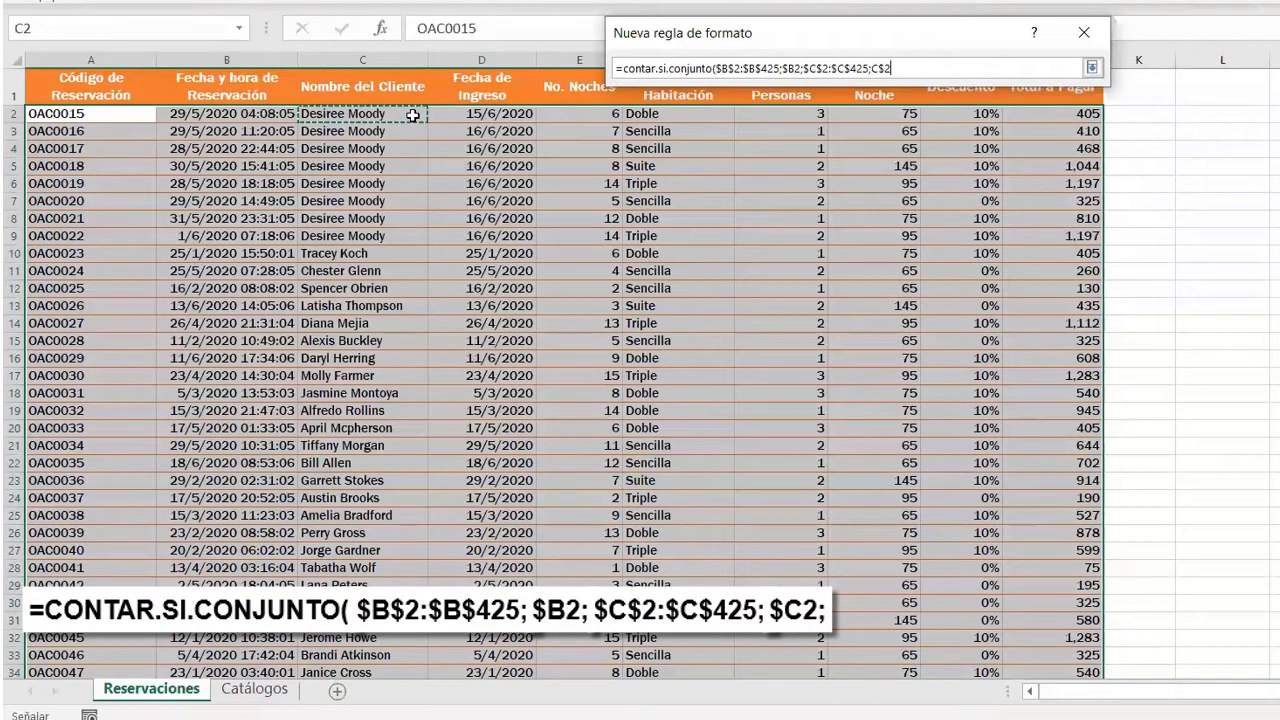
{"action": "key", "text": "F4"}
{"action": "type", "text": ";"}
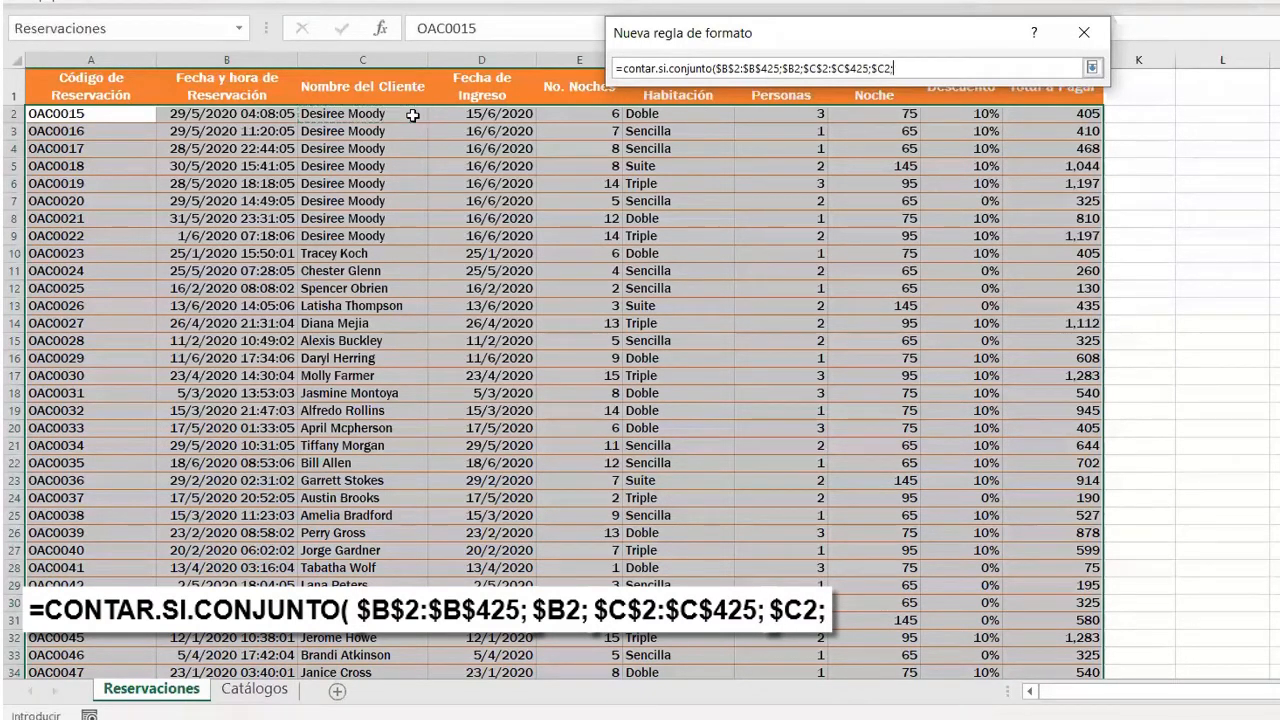
Add the Fecha de Ingreso range $D$2:$D$425 with the column-locked criterion $D2 to the rule's formula
{"action": "left_click", "coordinate": [513, 118]}
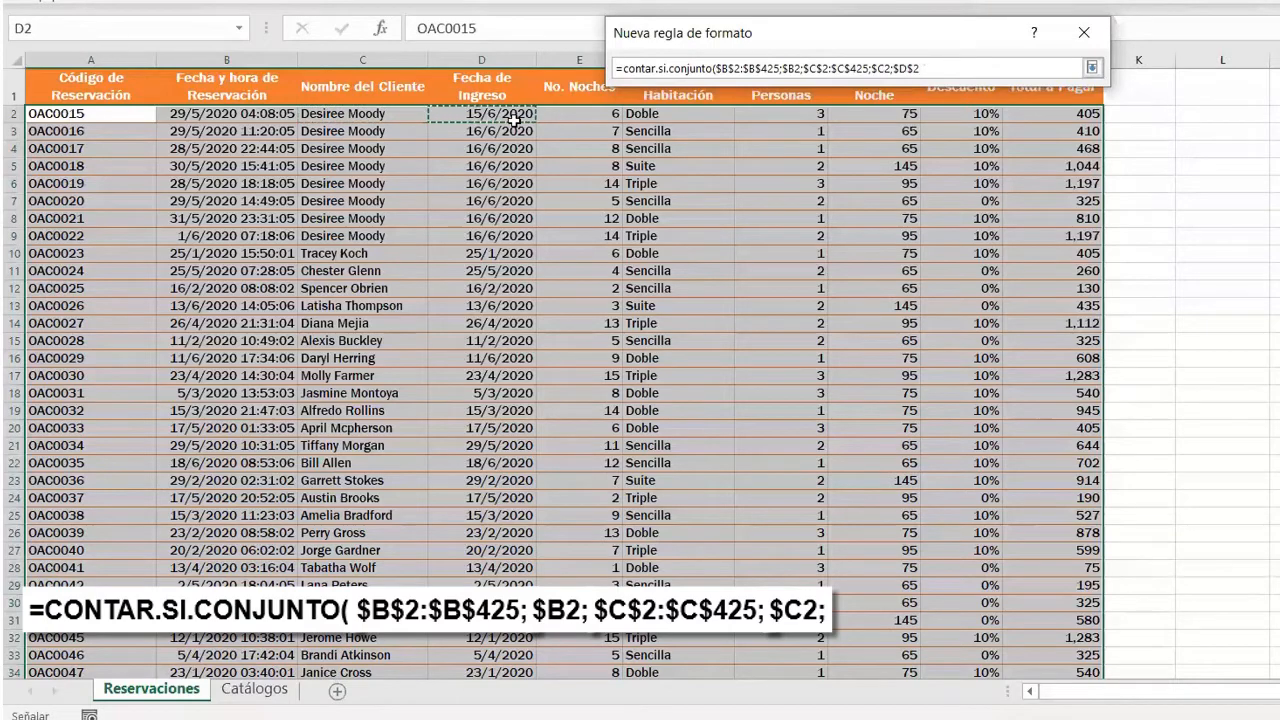
{"action": "key", "text": "ctrl+shift+Down"}
{"action": "type", "text": ";"}
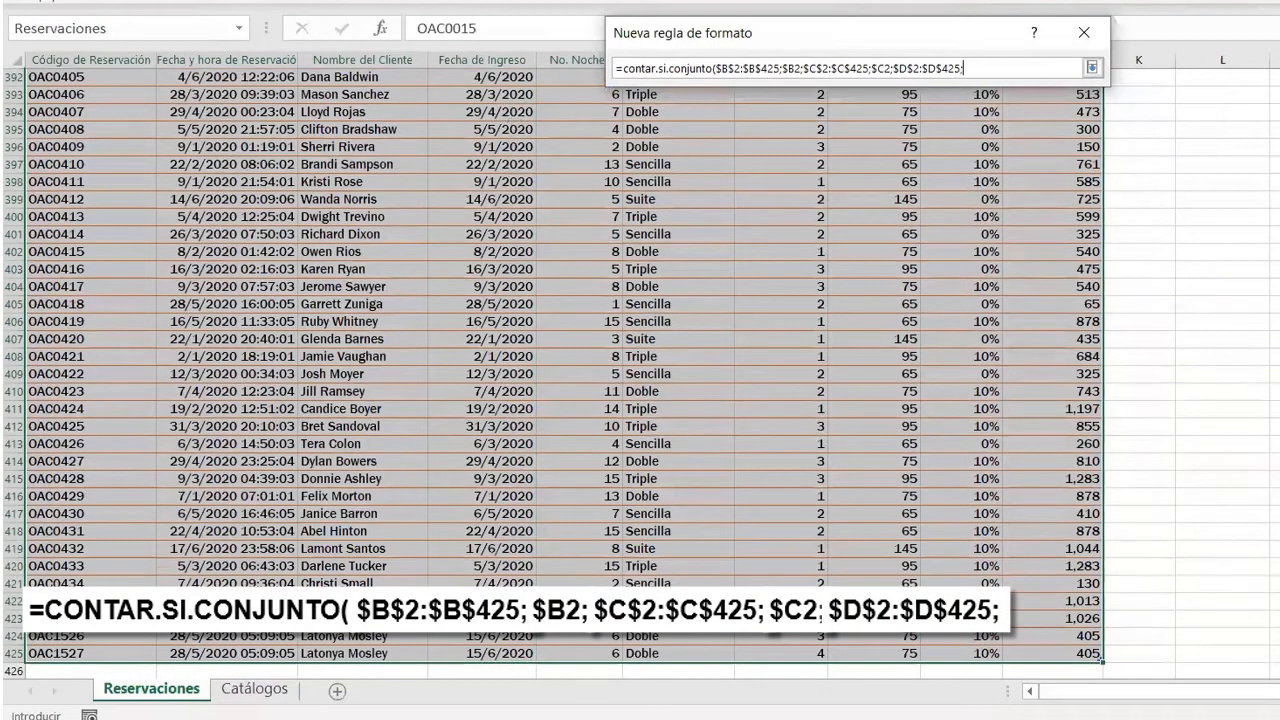
{"action": "scroll", "coordinate": [640, 370], "scroll_direction": "up", "scroll_amount": 20}
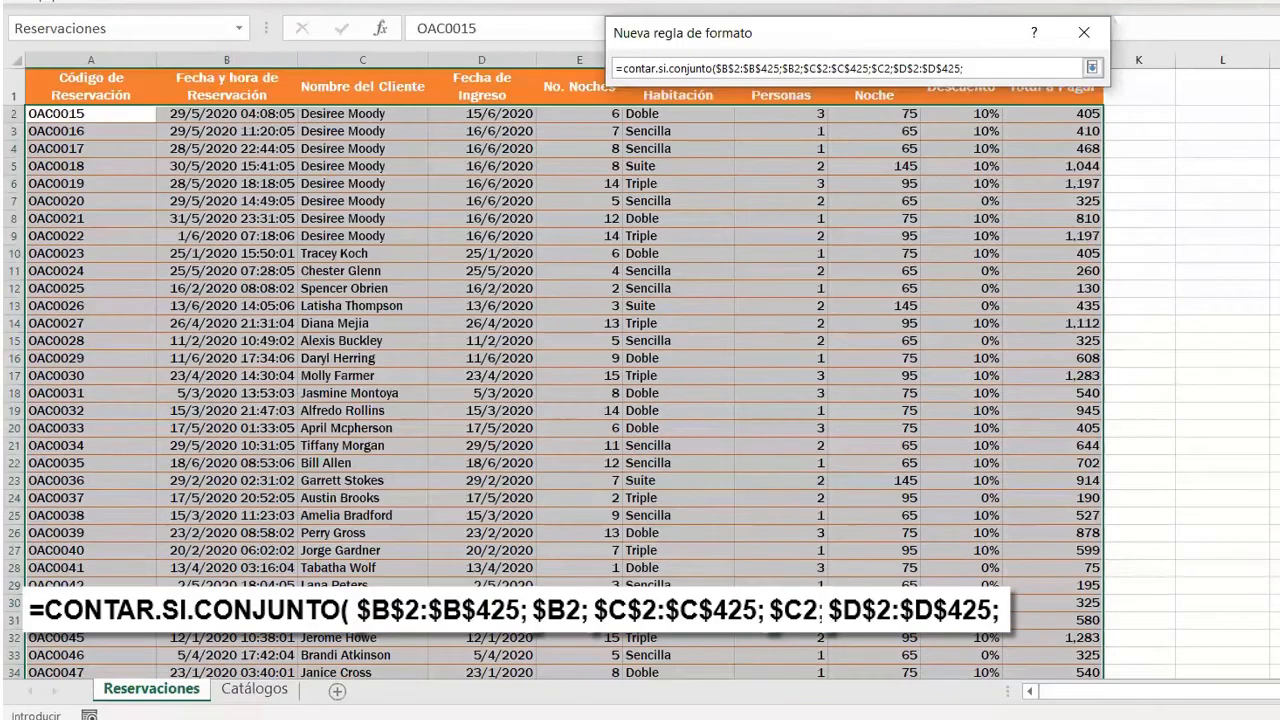
{"action": "left_click", "coordinate": [517, 115]}
{"action": "key", "text": "F4"}
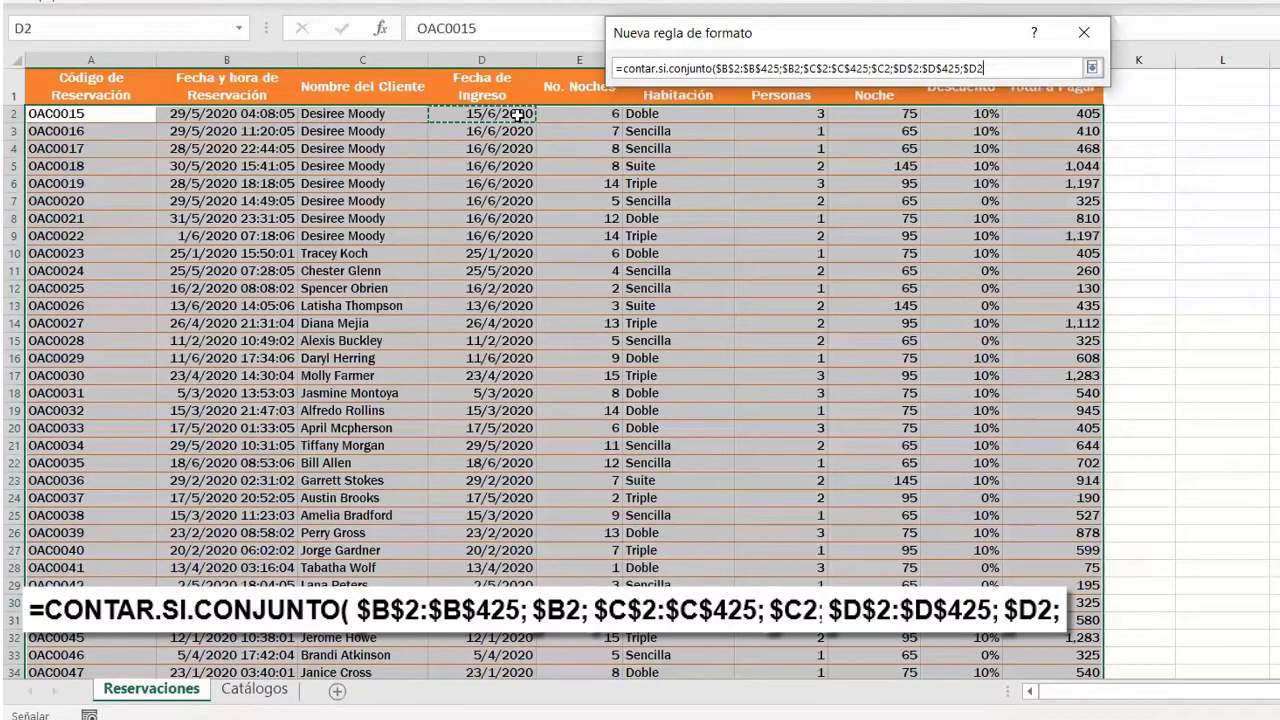
{"action": "key", "text": "F4"}
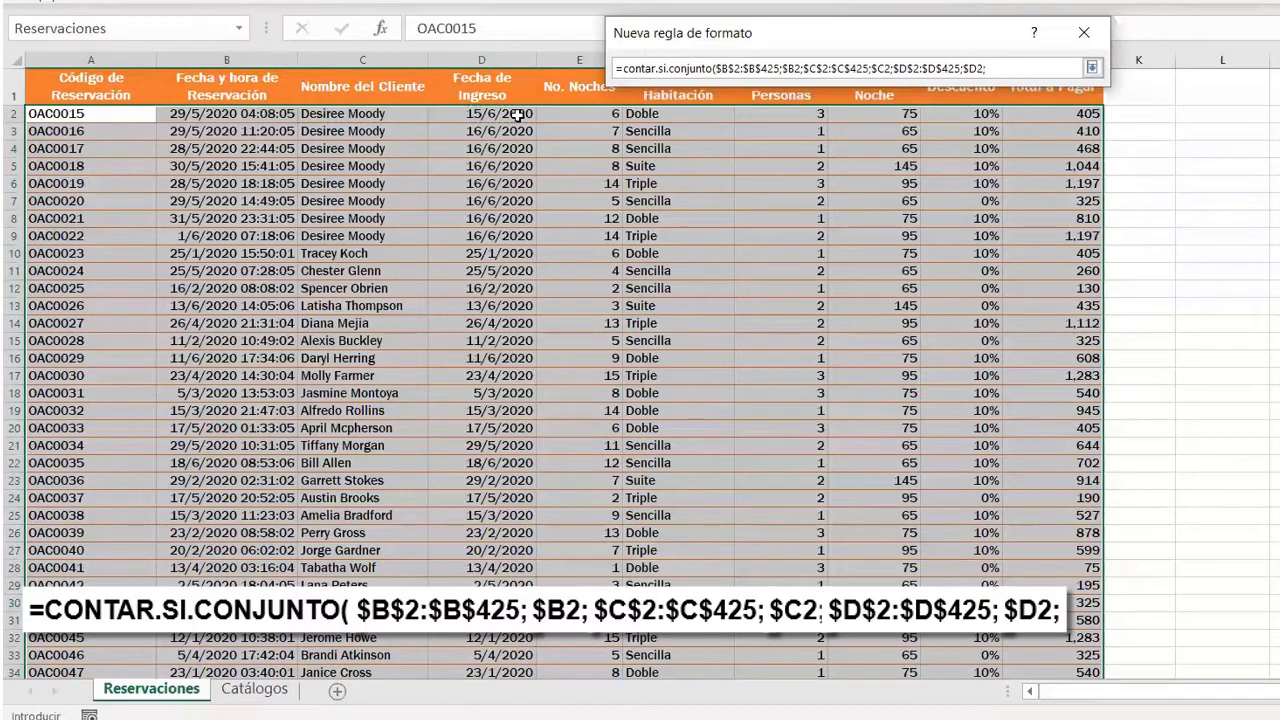
Add the No. Noches range $E$2:$E$425 with the column-locked criterion $E2 to the rule's formula
{"action": "left_click", "coordinate": [580, 115]}
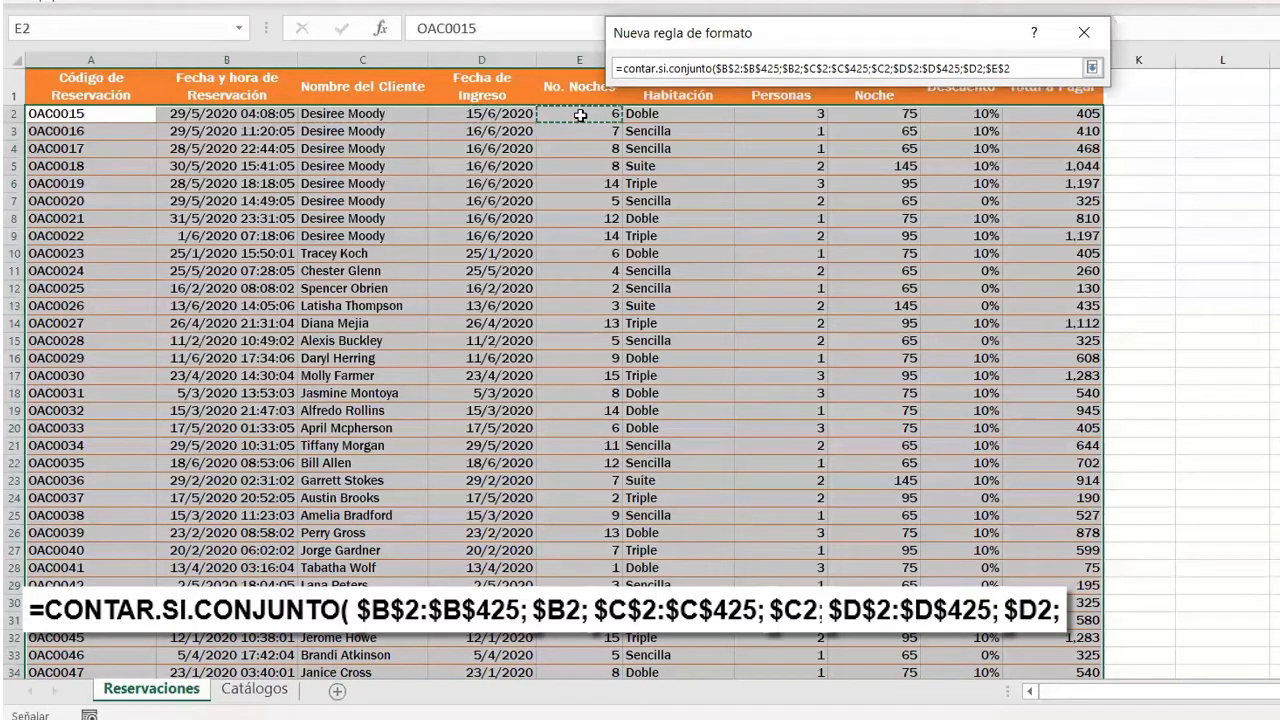
{"action": "type", "text": ":$E$425"}
{"action": "key", "text": "ctrl+shift+Down"}
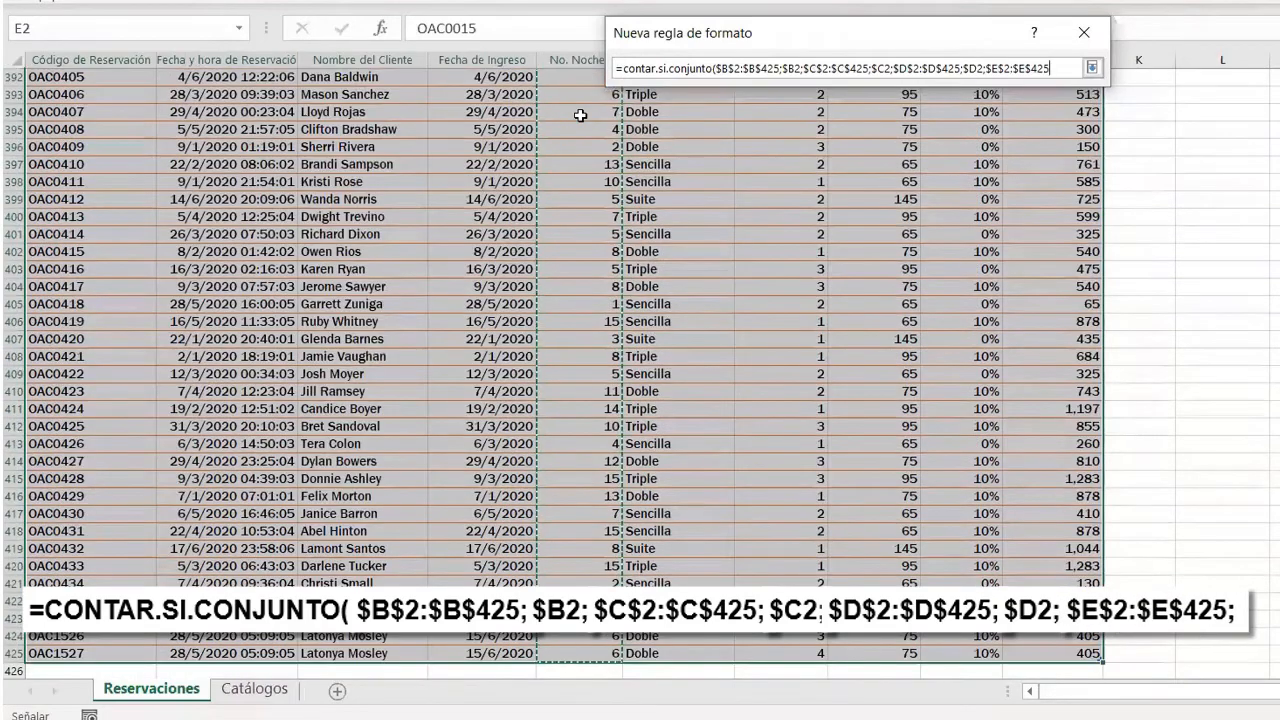
{"action": "type", "text": ";"}
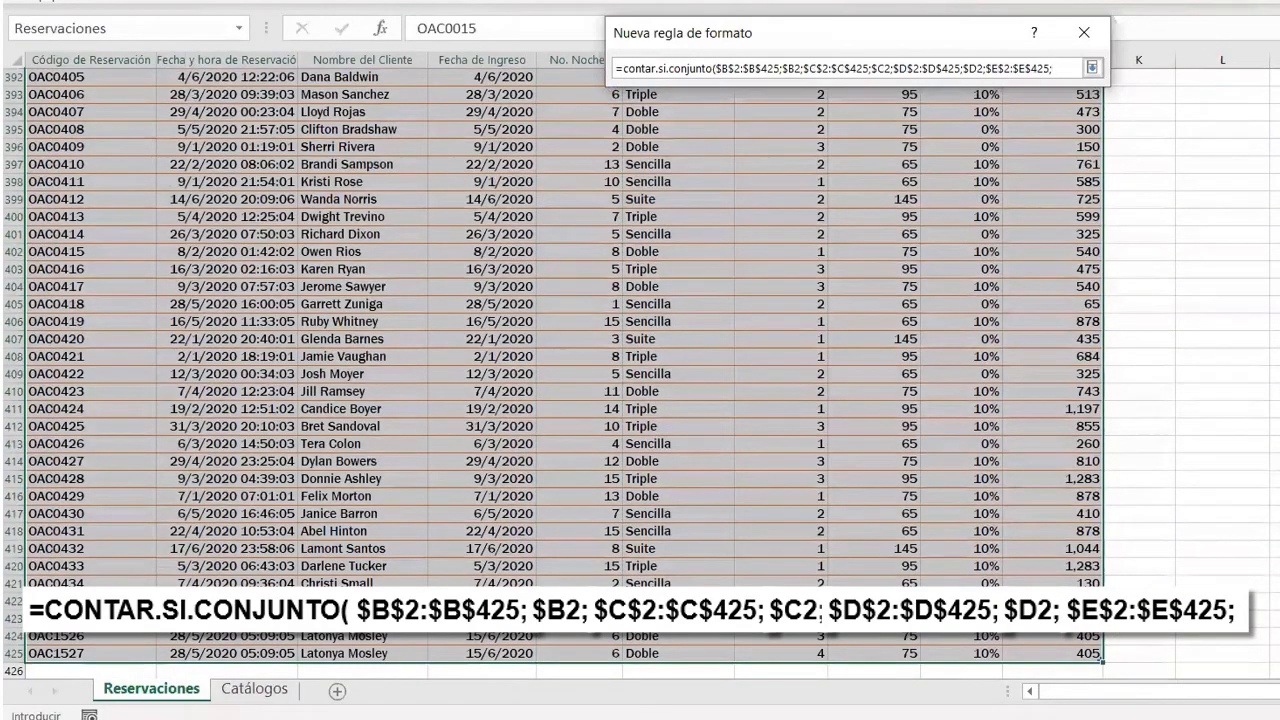
{"action": "scroll", "coordinate": [640, 360], "scroll_direction": "up", "scroll_amount": 20}
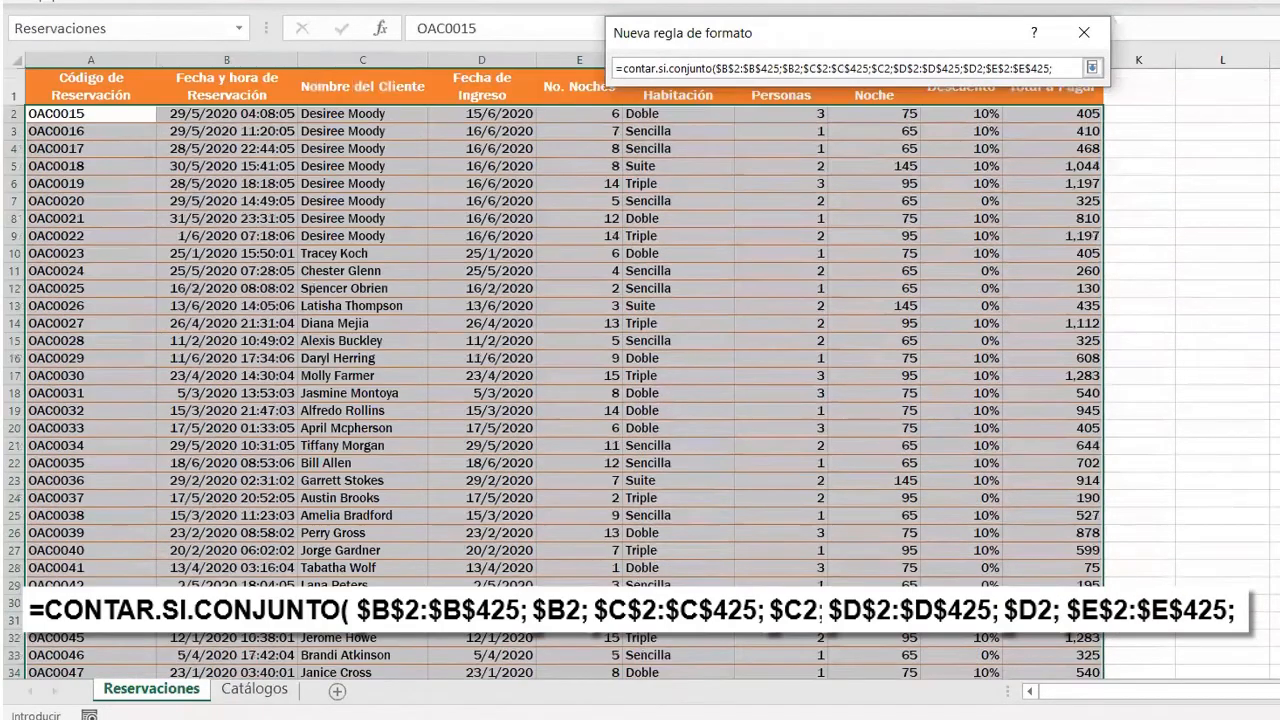
{"action": "left_click", "coordinate": [606, 117]}
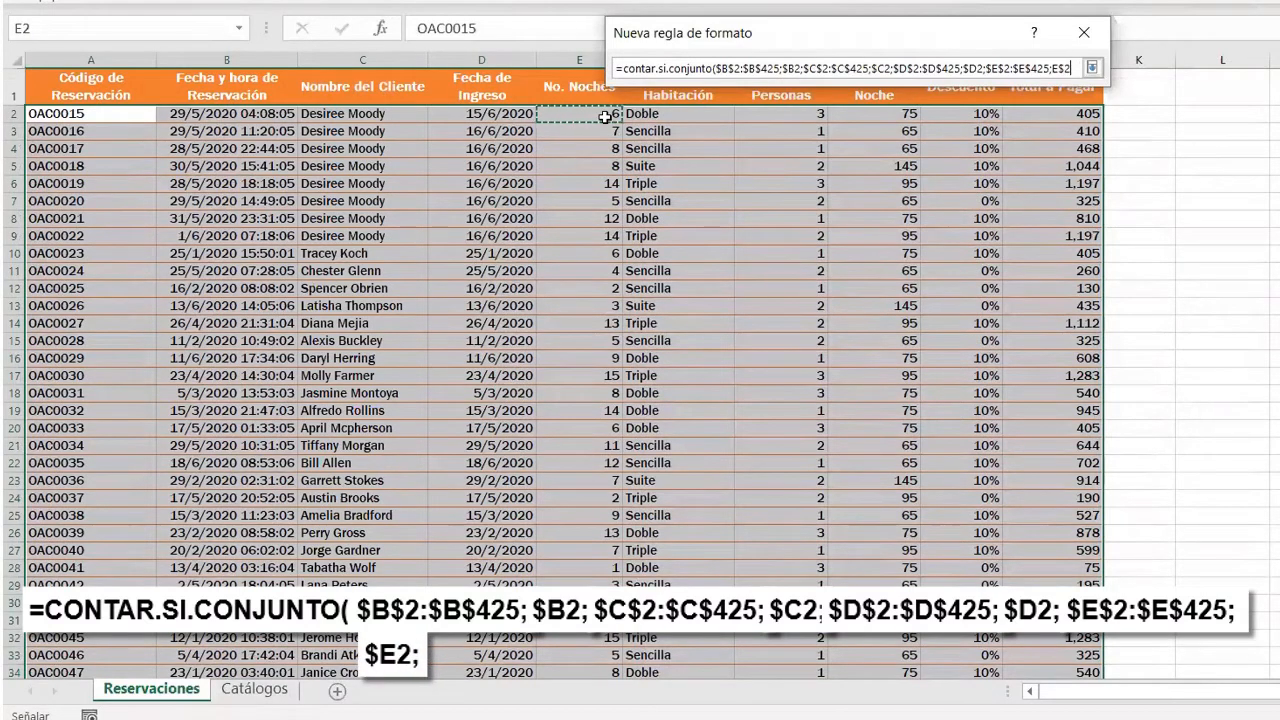
{"action": "key", "text": "F4"}
{"action": "type", "text": ";"}
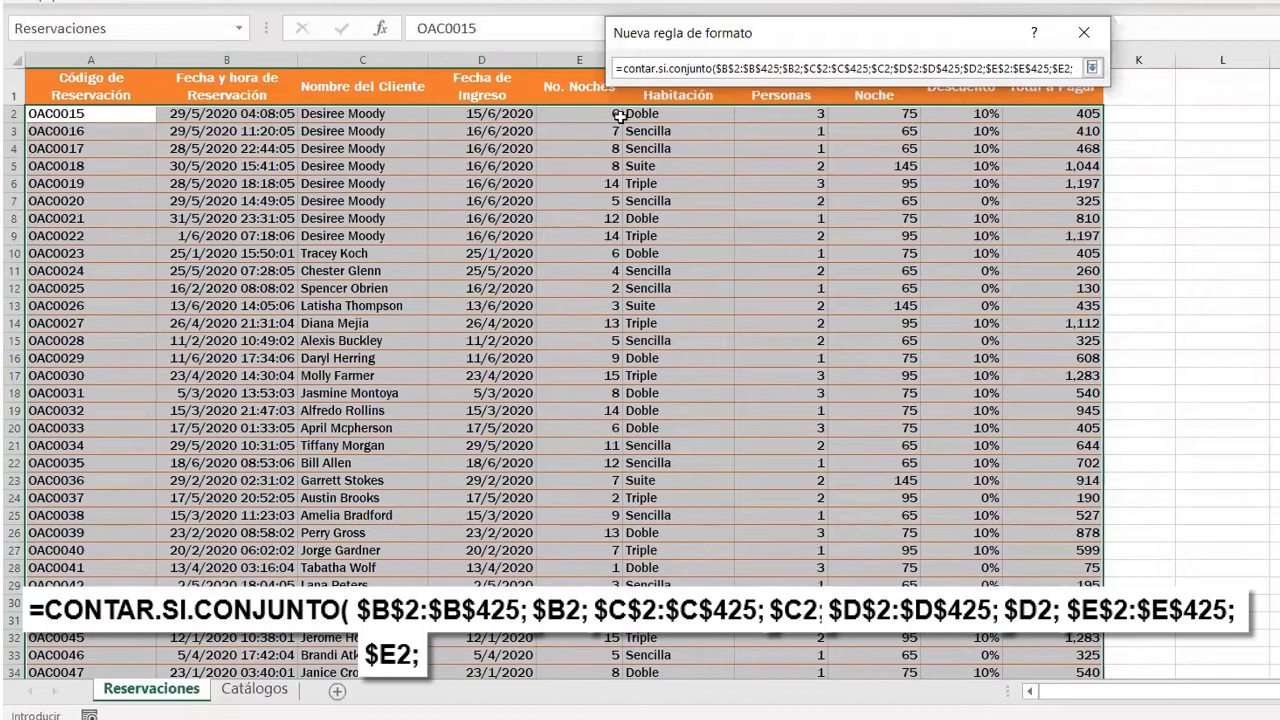
Add the Tipo de Habitación range $F$2:$F$425 with the column-locked criterion $F2 to the rule's formula
{"action": "left_click", "coordinate": [678, 113]}
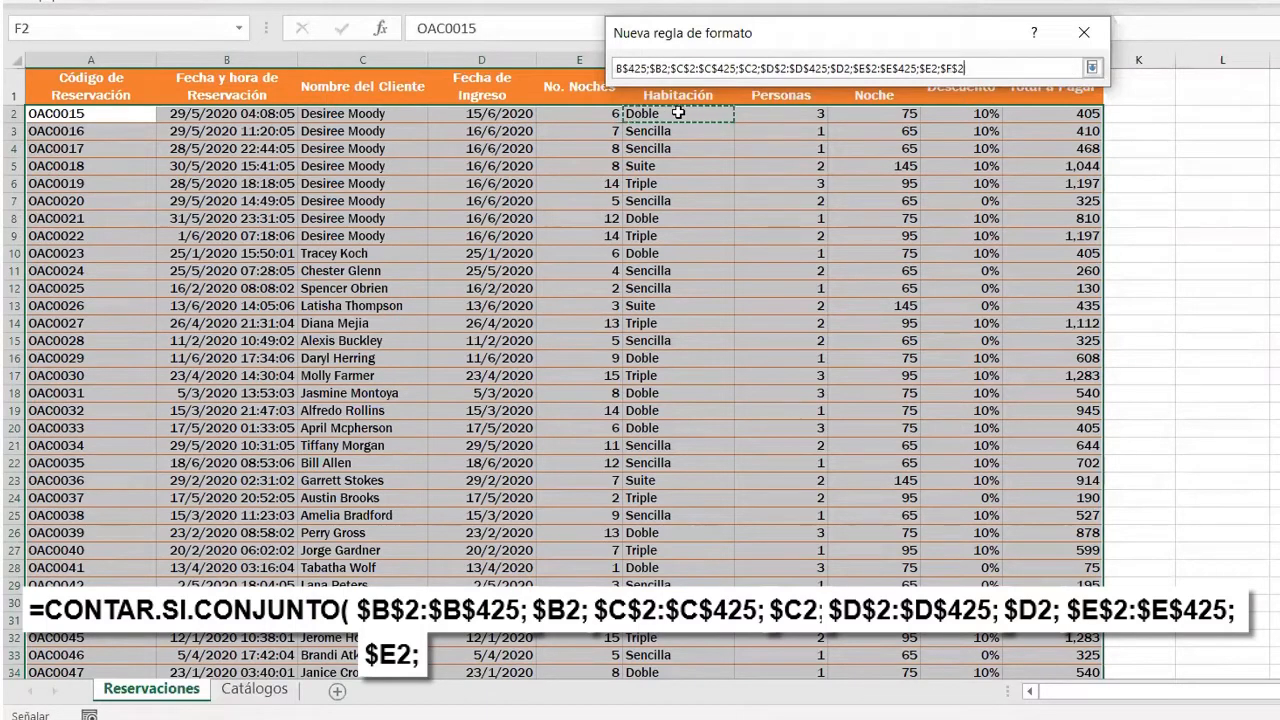
{"action": "key", "text": "ctrl+shift+Down"}
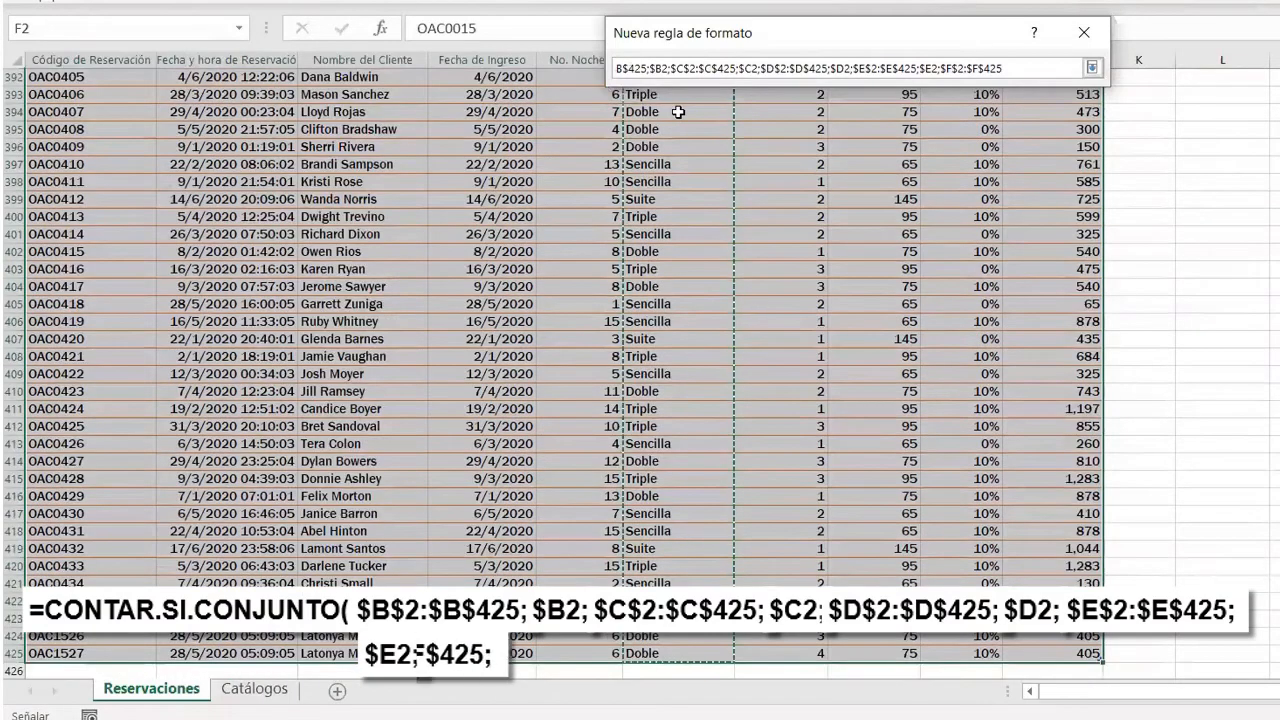
{"action": "type", "text": ";"}
{"action": "scroll", "coordinate": [565, 325], "scroll_direction": "up", "scroll_amount": 20}
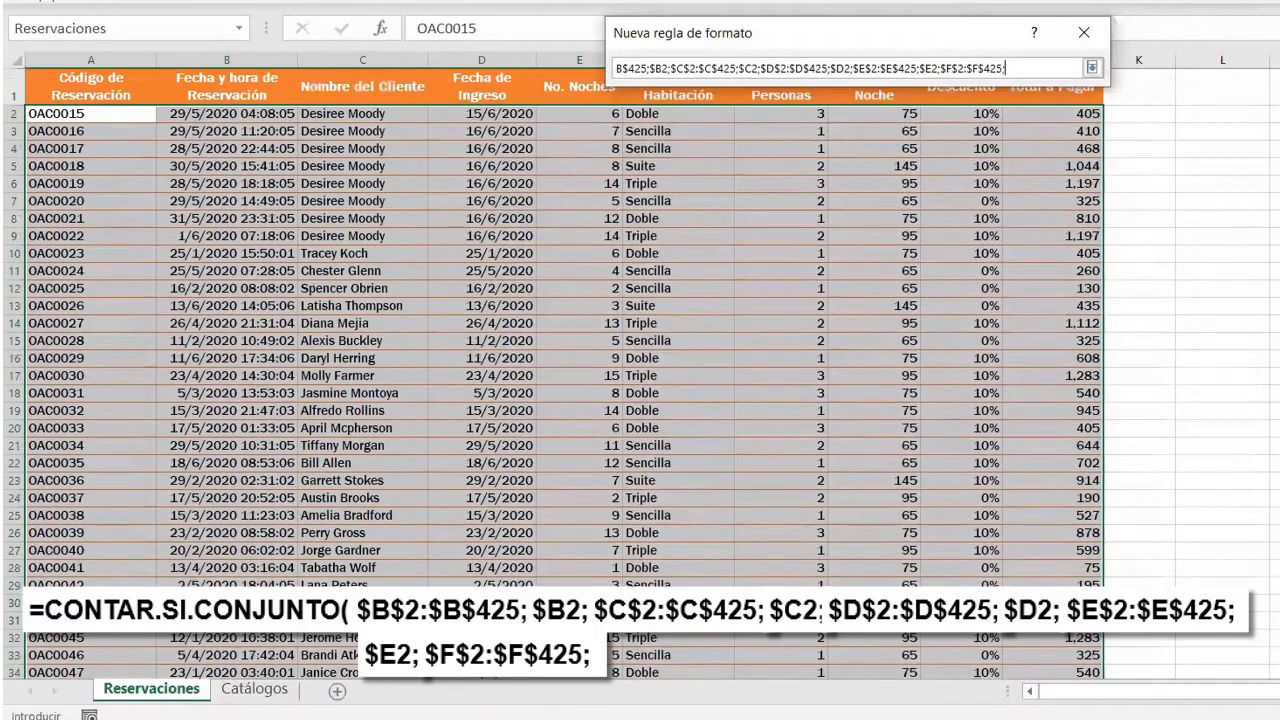
{"action": "left_click", "coordinate": [677, 114]}
{"action": "key", "text": "F4"}
{"action": "key", "text": "F4"}
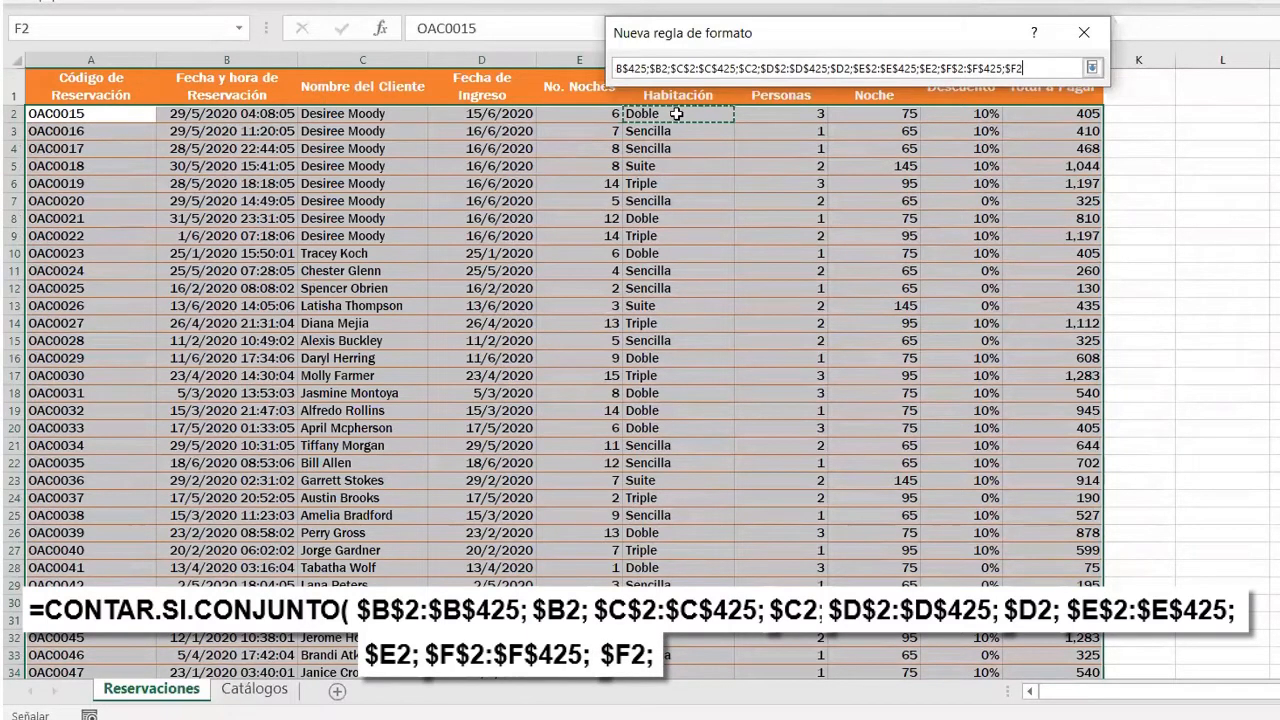
{"action": "type", "text": ";"}
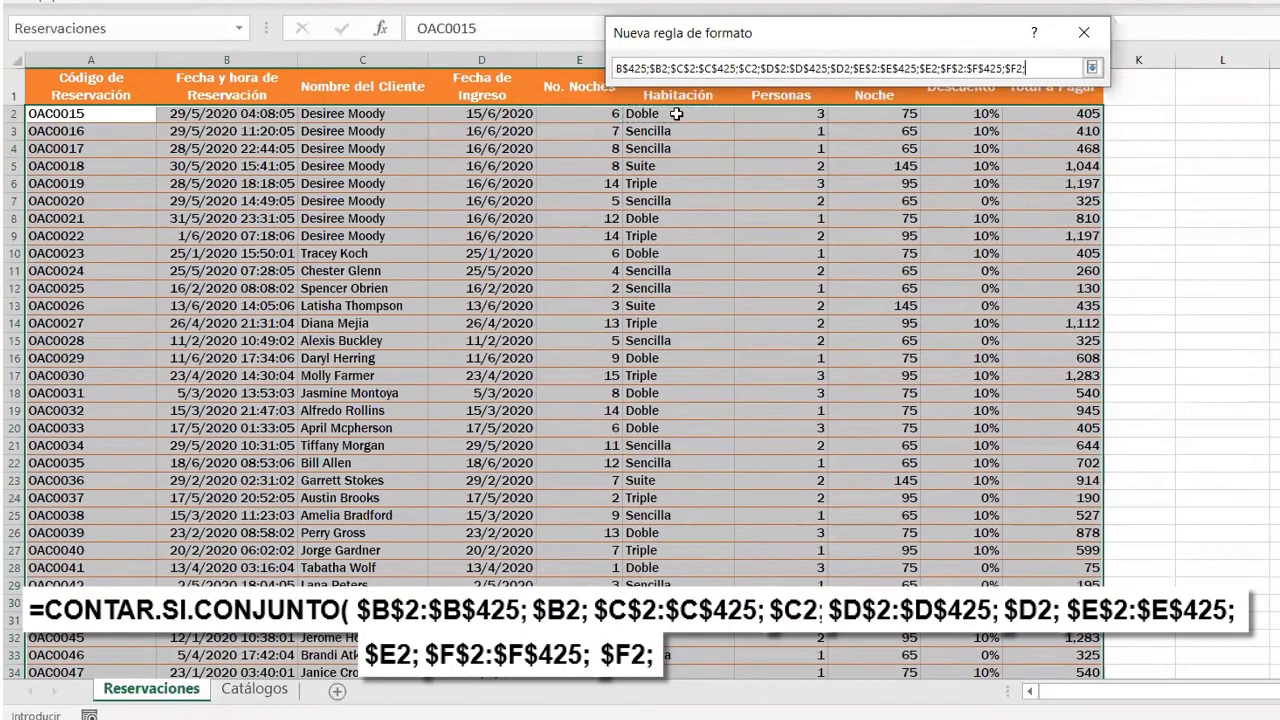
Add the No. De Personas range $G$2:$G$425 with the column-locked criterion $G2 and close the function's parenthesis
{"action": "left_click", "coordinate": [793, 113]}
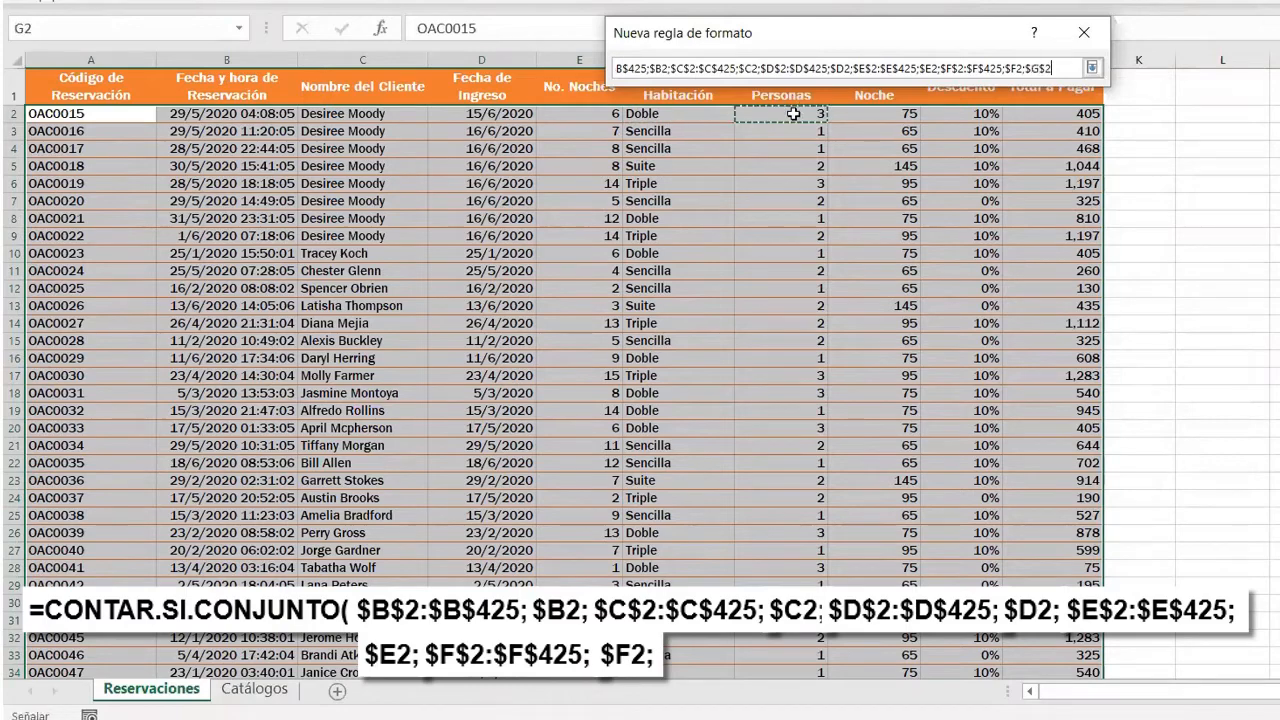
{"action": "type", "text": ":$G$425;"}
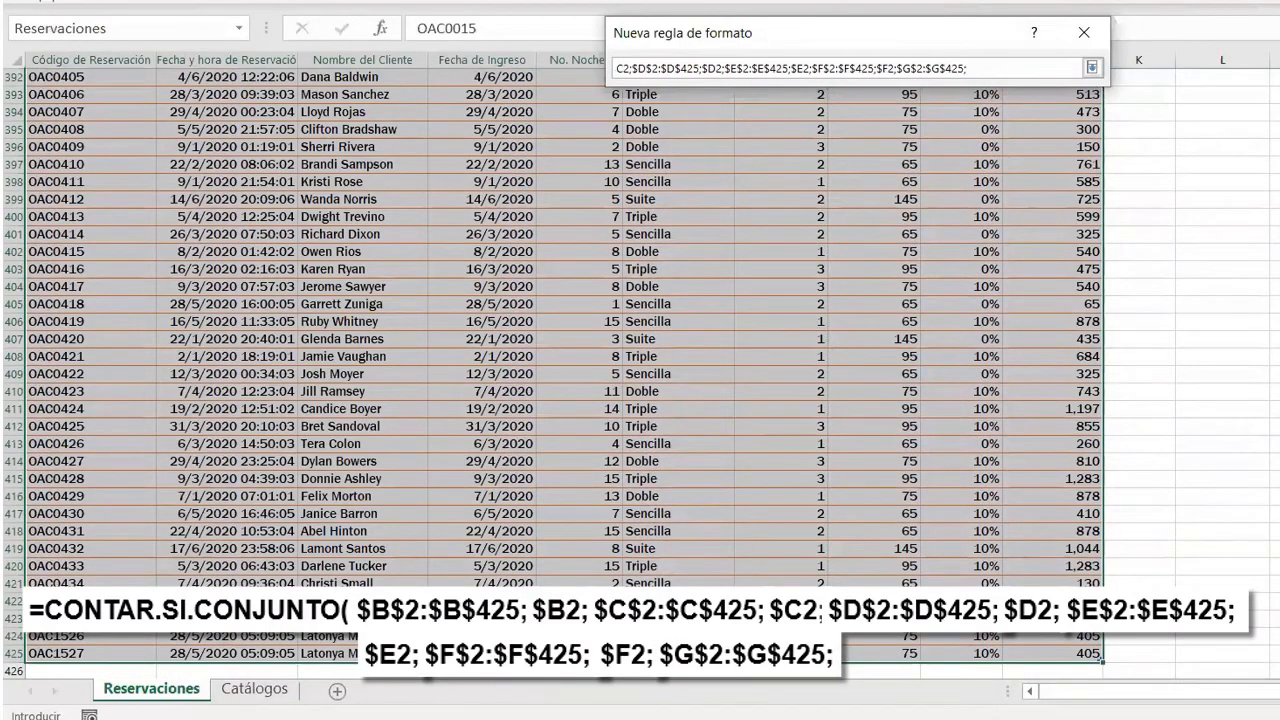
{"action": "scroll", "coordinate": [564, 366], "scroll_direction": "up", "scroll_amount": 20}
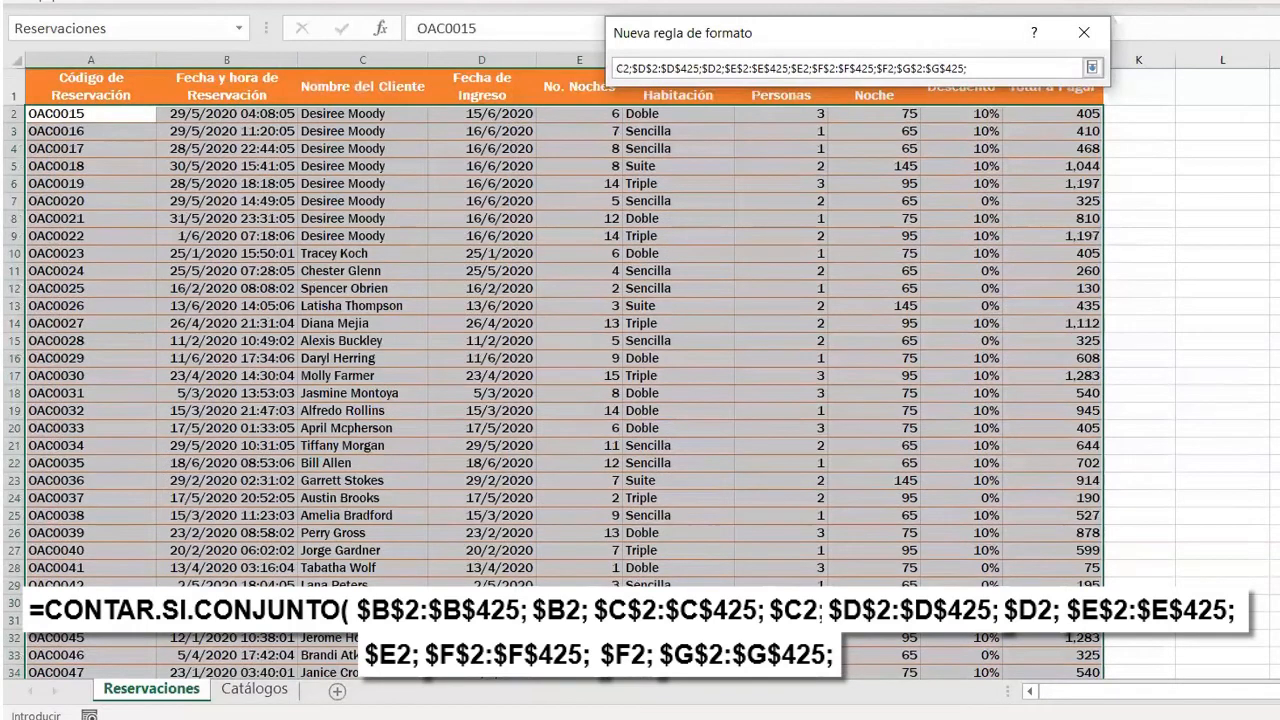
{"action": "left_click", "coordinate": [785, 113]}
{"action": "key", "text": "F4"}
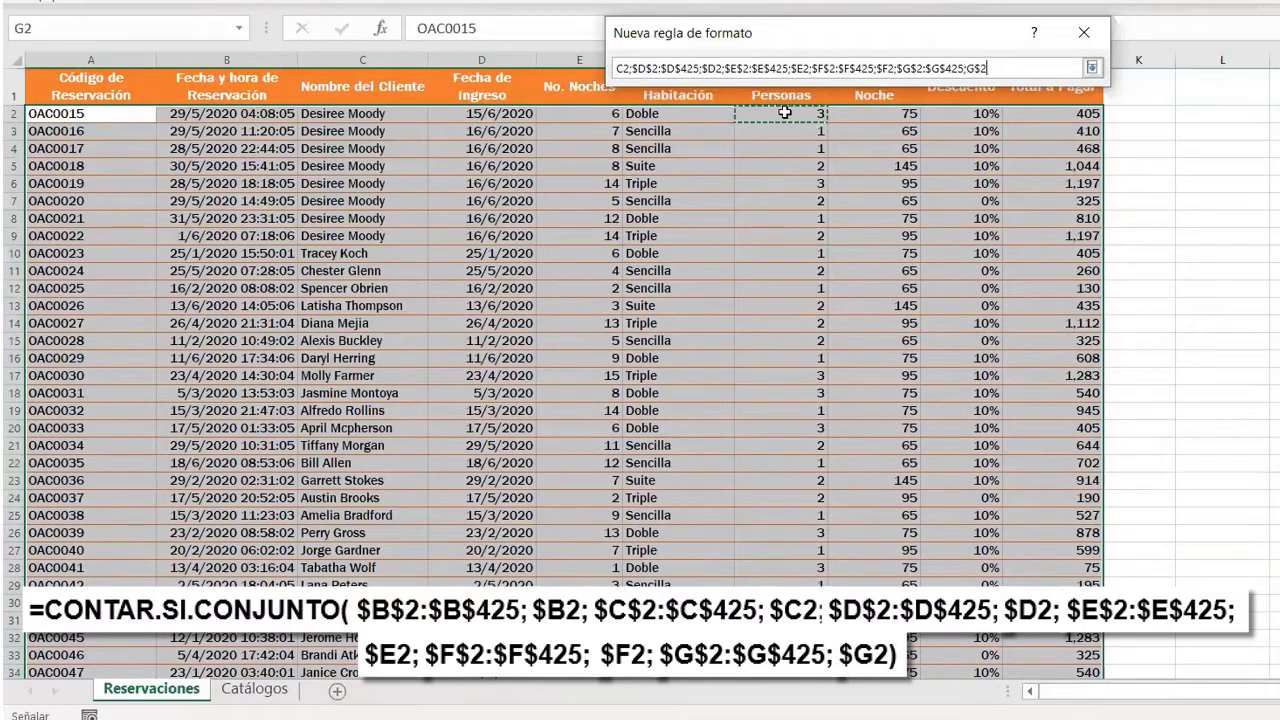
{"action": "key", "text": "F4"}
{"action": "type", "text": ")"}
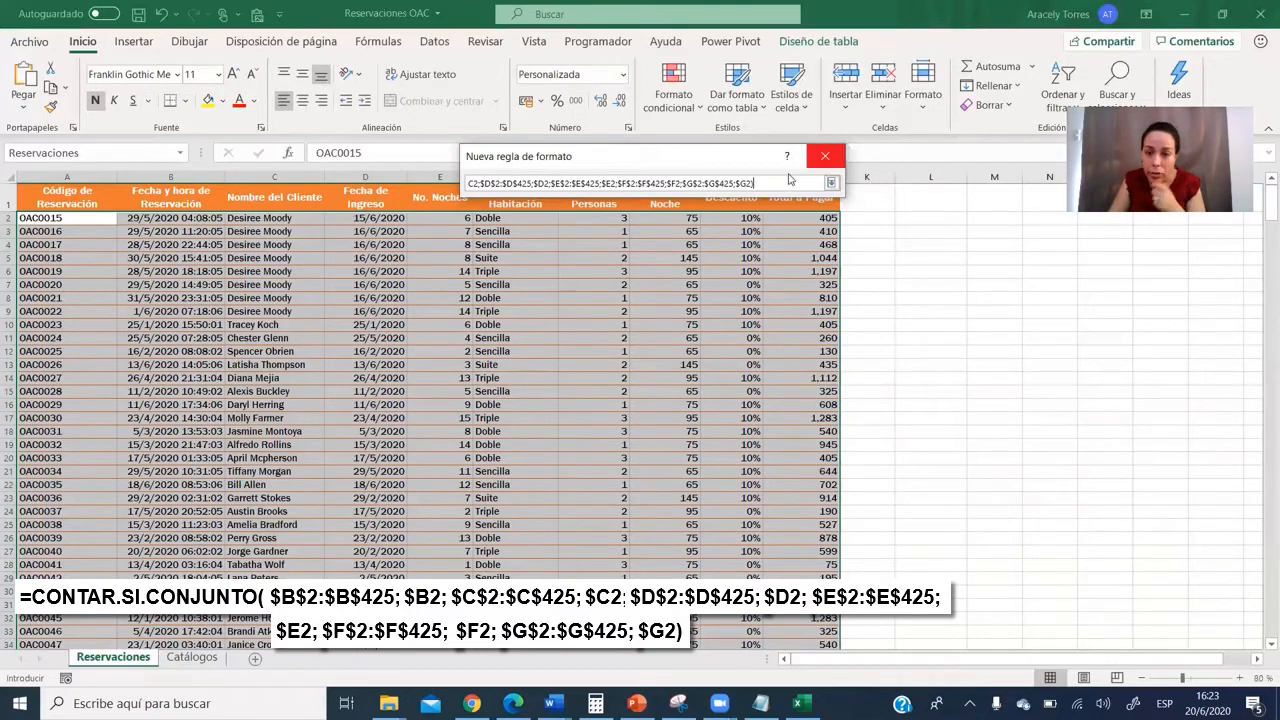
Review the rule's formula and complete it with the comparison >1 after the closing parenthesis
{"action": "left_click_drag", "start_coordinate": [772, 187], "coordinate": [449, 190]}
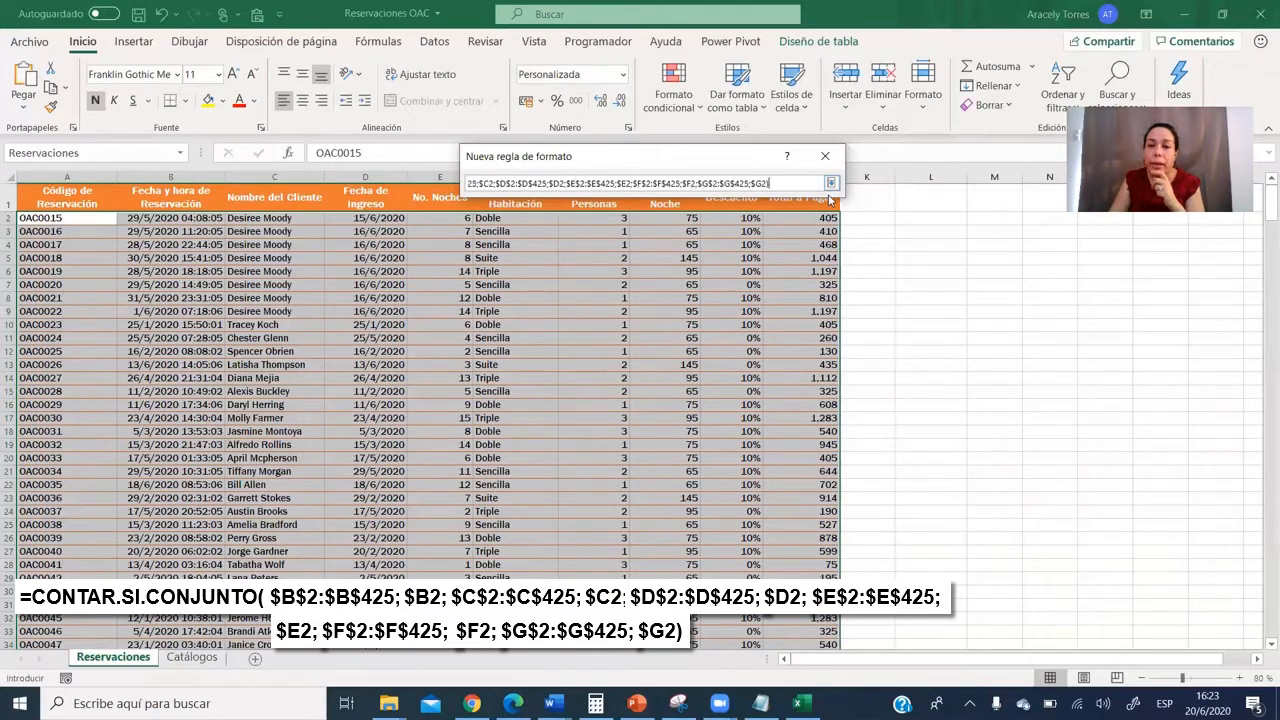
{"action": "left_click_drag", "start_coordinate": [772, 183], "coordinate": [406, 182]}
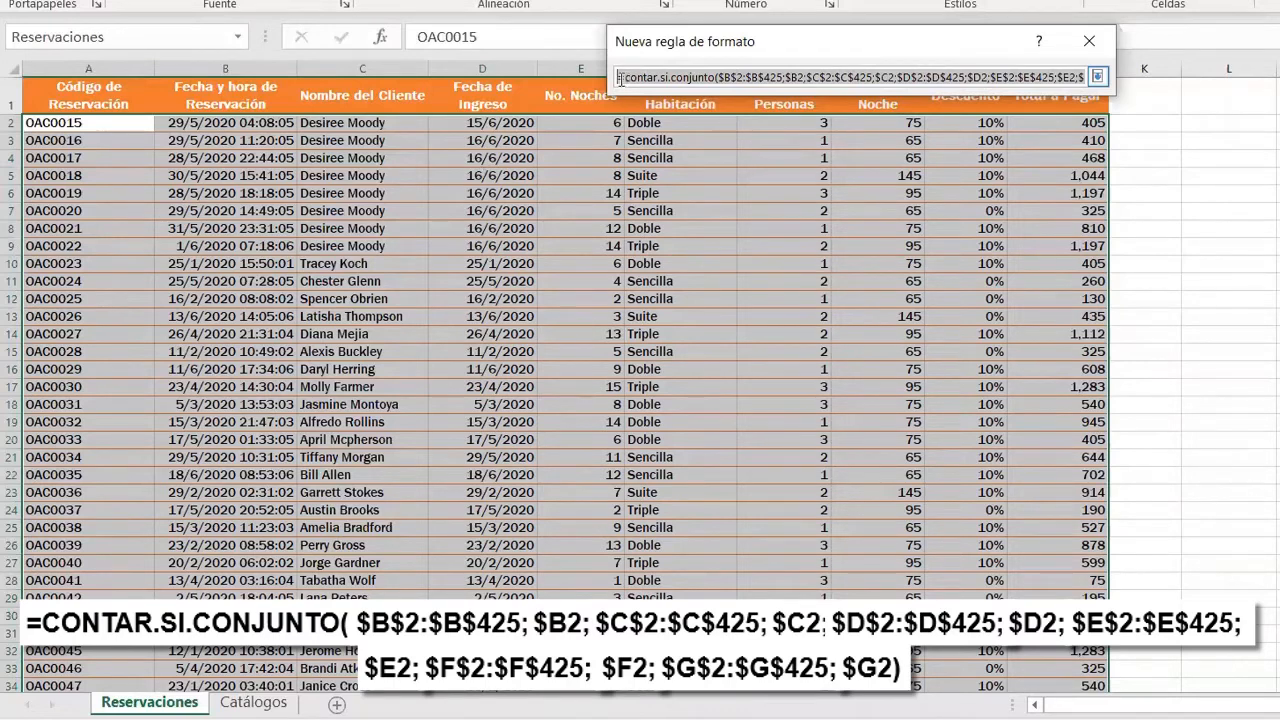
{"action": "left_click", "coordinate": [1042, 78]}
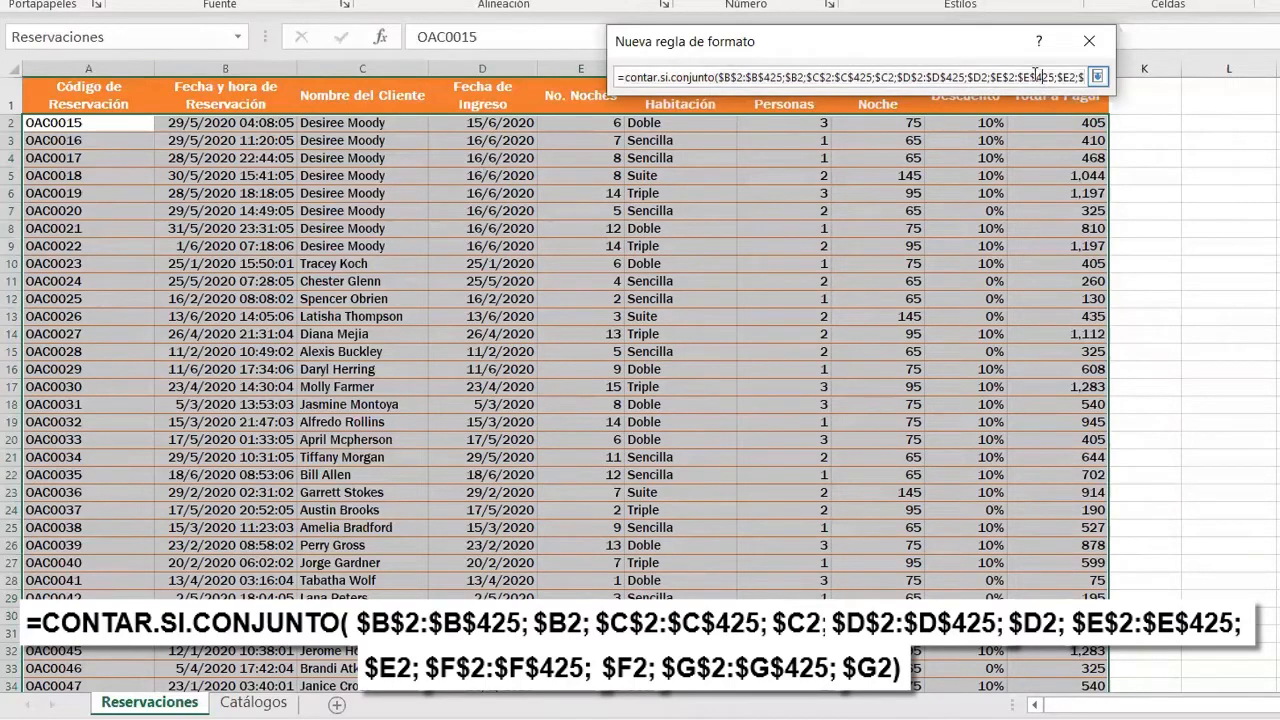
{"action": "key", "text": "shift+End"}
{"action": "left_click", "coordinate": [1082, 78]}
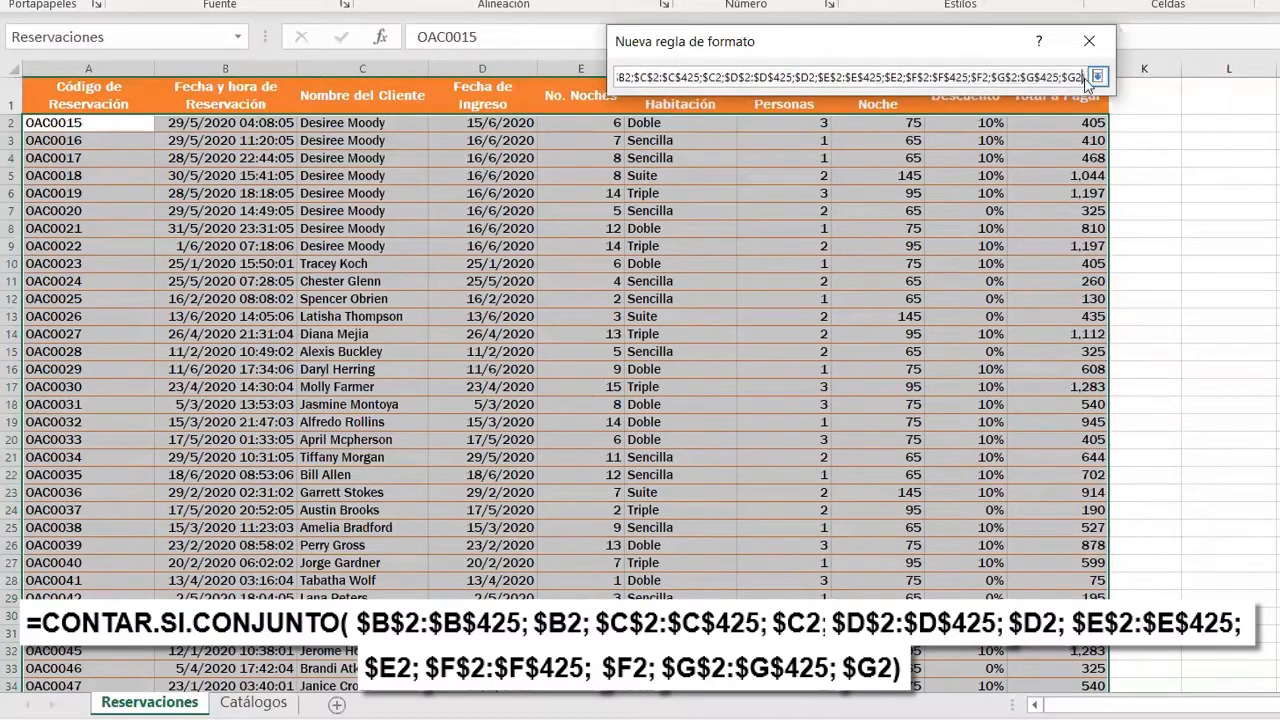
{"action": "type", "text": ")"}
{"action": "type", "text": ">"}
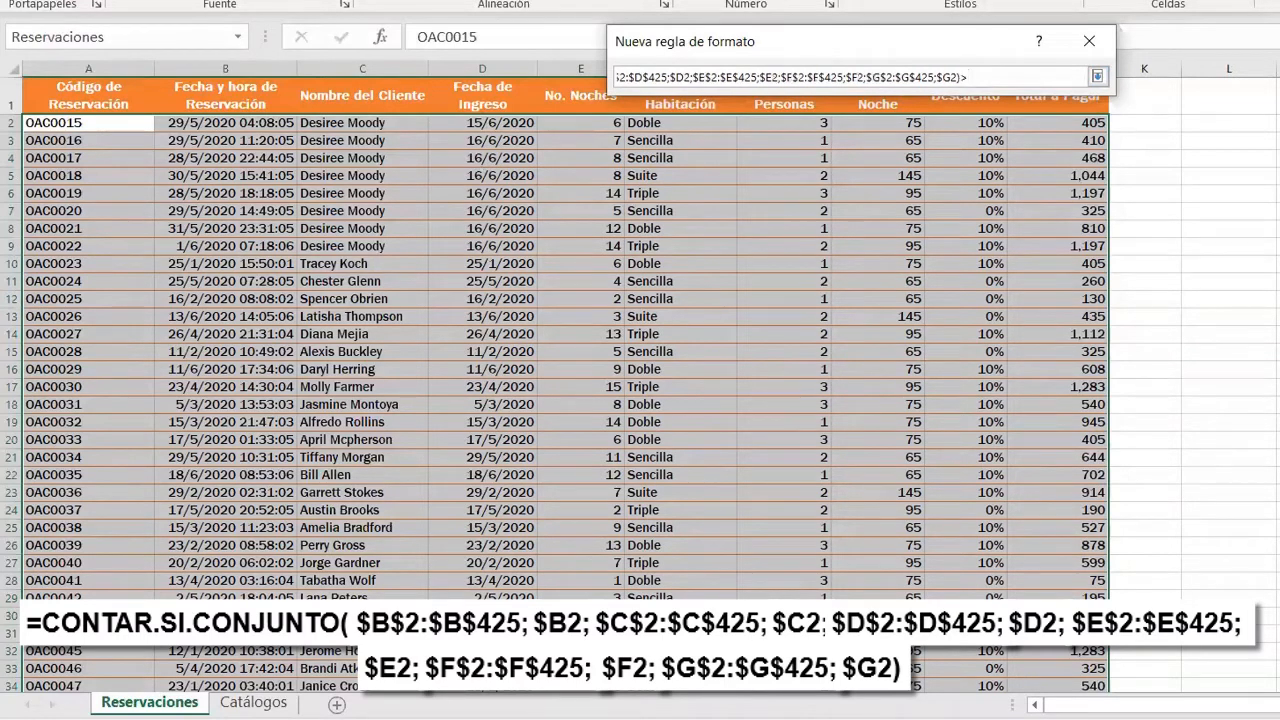
{"action": "type", "text": "1"}
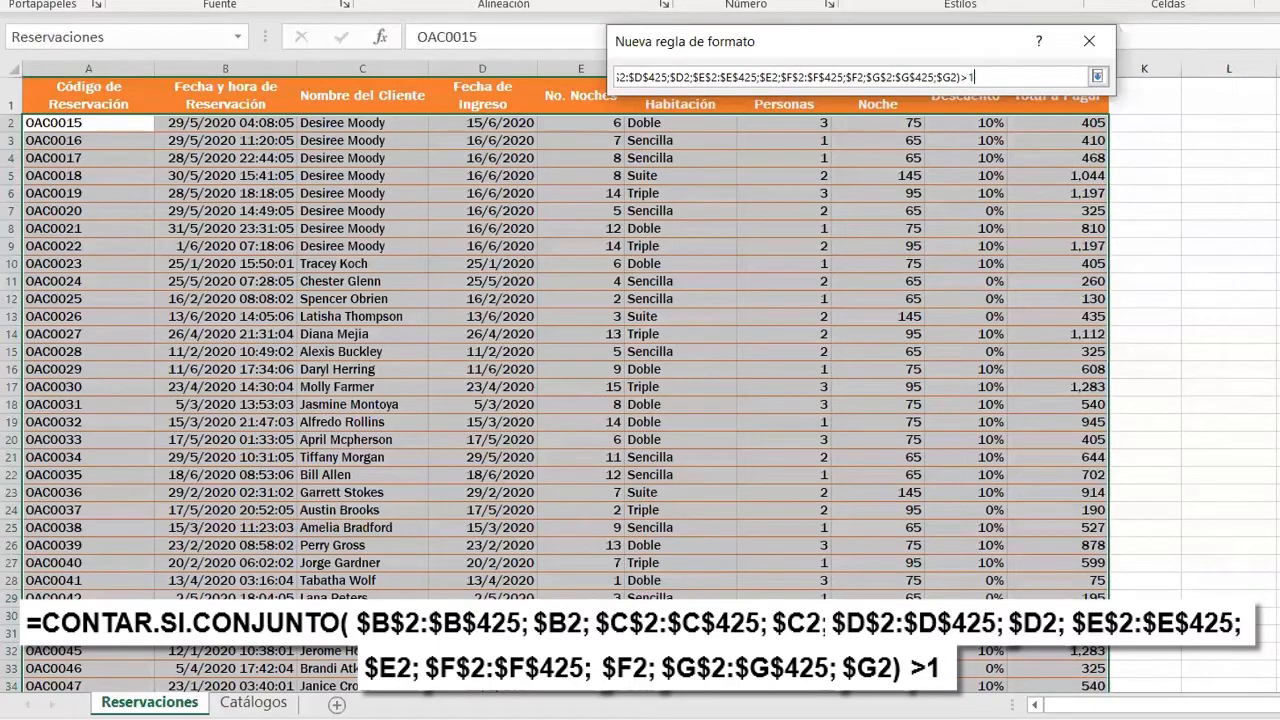
{"action": "left_click_drag", "start_coordinate": [998, 80], "coordinate": [551, 60]}
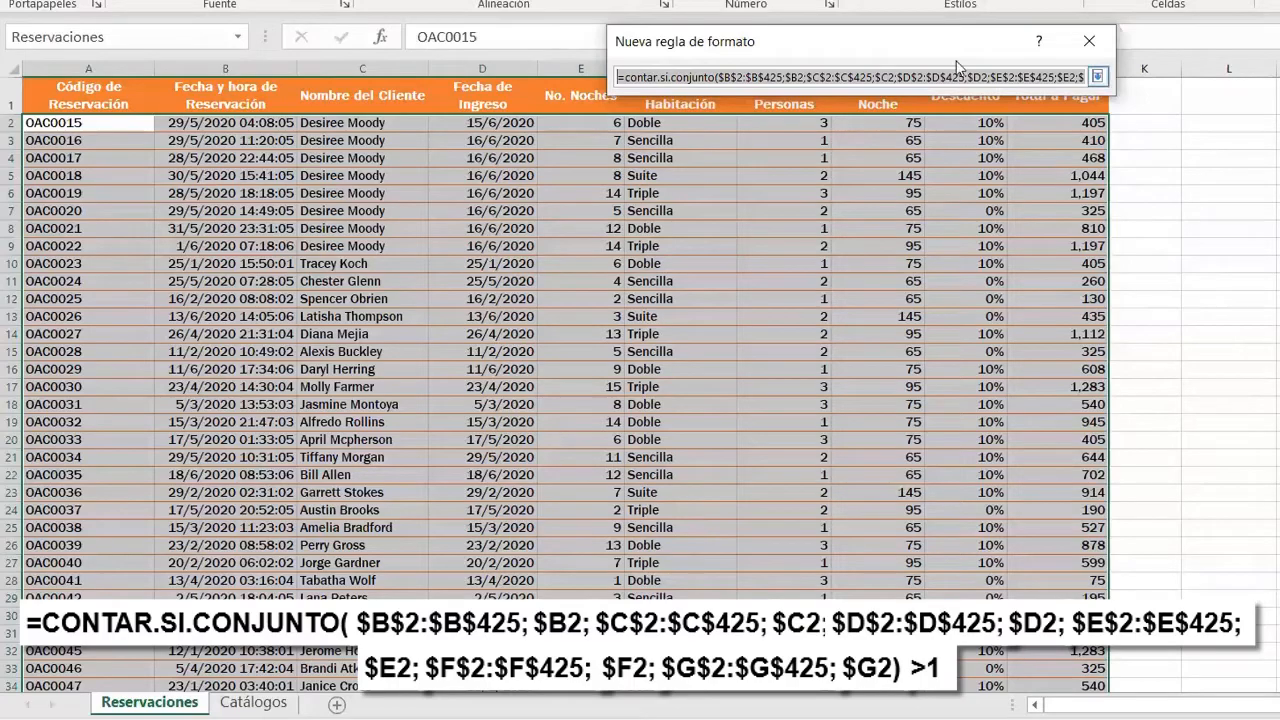
Give the rule a gold background fill and apply it to the selected records
{"action": "left_click", "coordinate": [1097, 77]}
{"action": "left_click", "coordinate": [968, 360]}
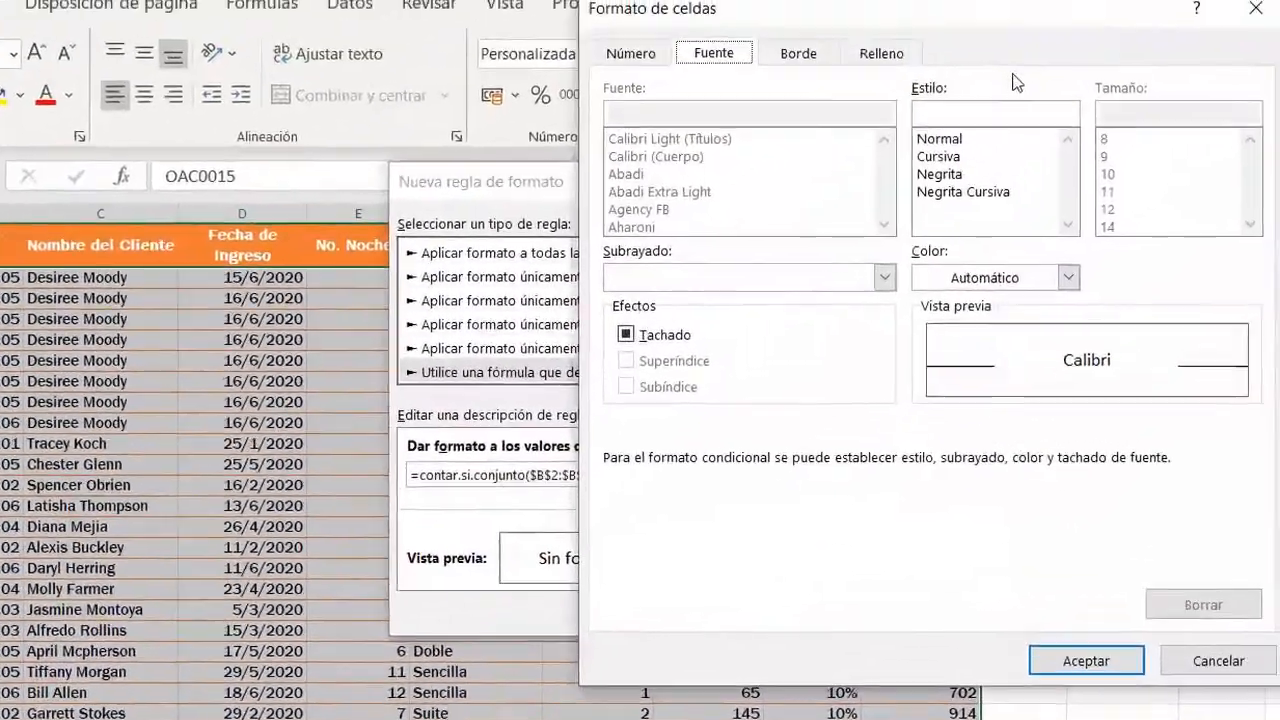
{"action": "left_click", "coordinate": [881, 53]}
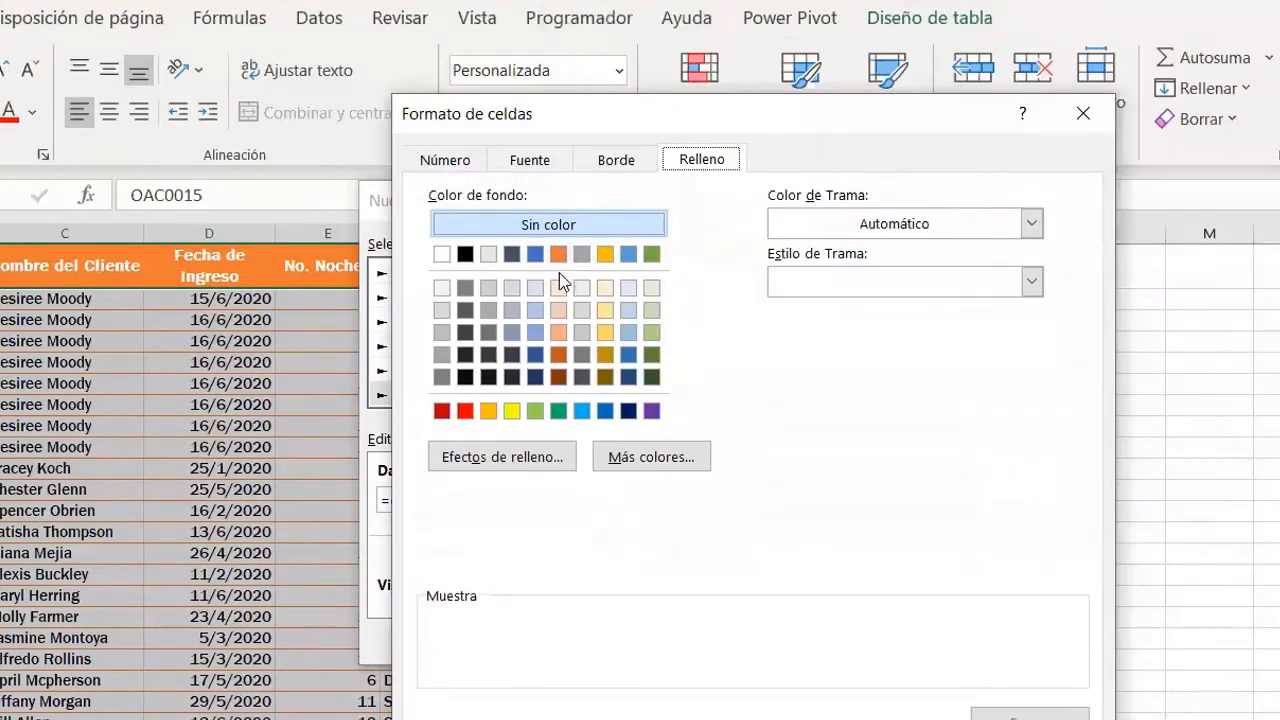
{"action": "left_click", "coordinate": [605, 253]}
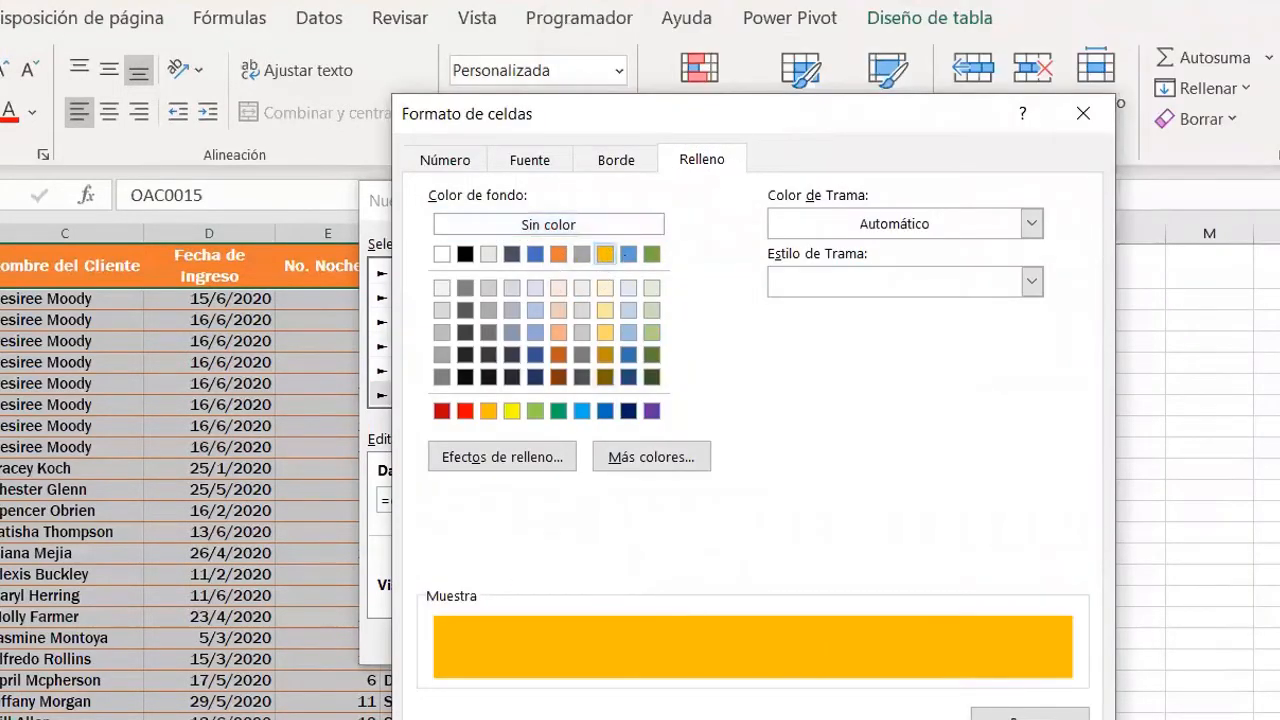
{"action": "left_click", "coordinate": [1030, 714]}
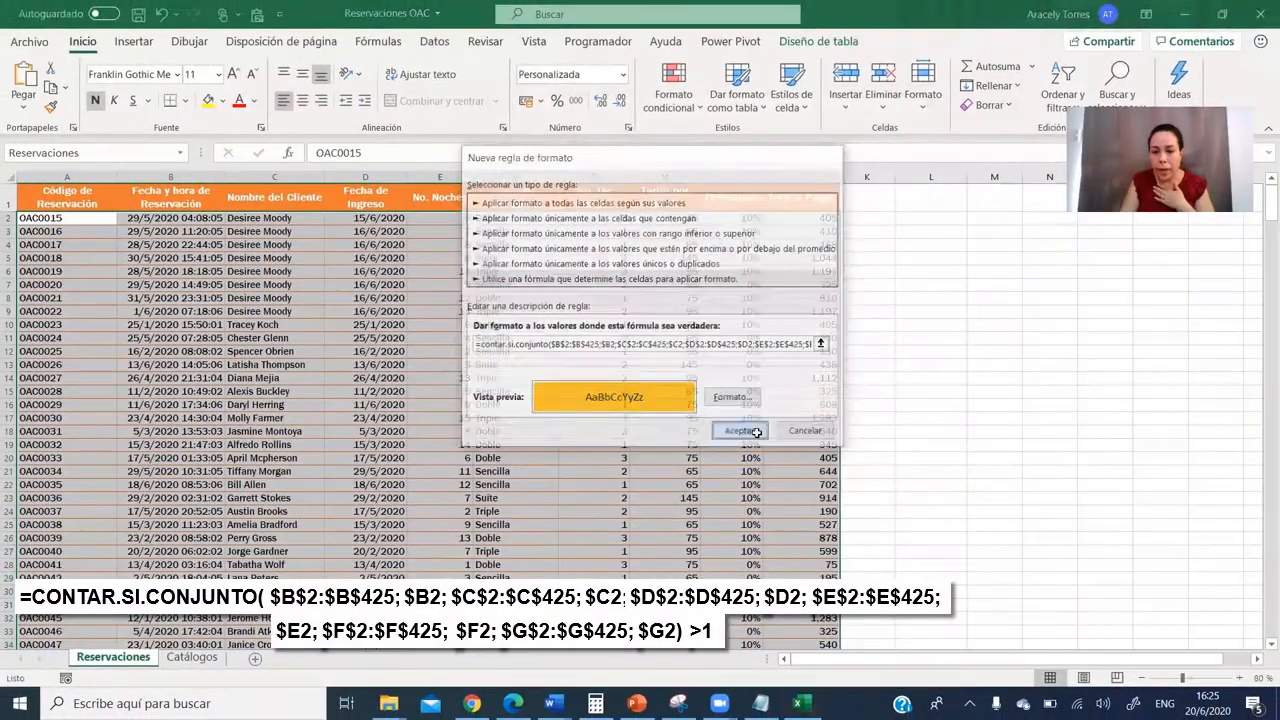
{"action": "left_click", "coordinate": [808, 626]}
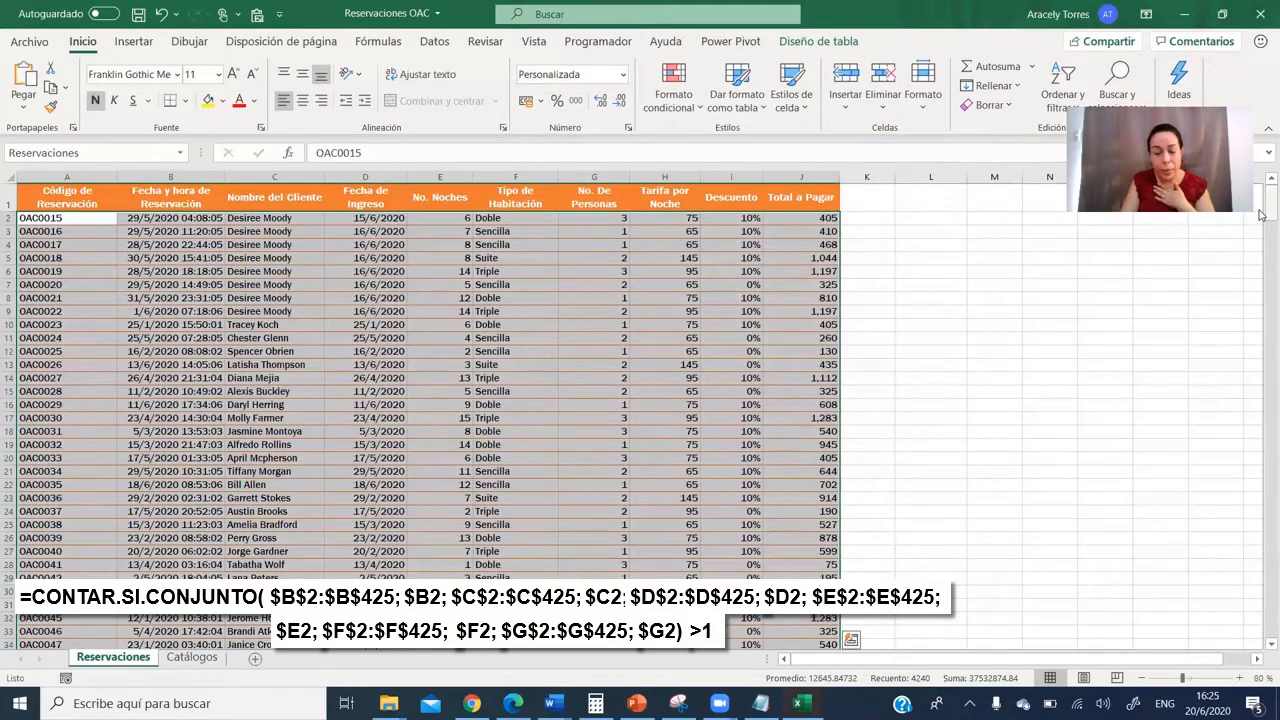
Look through the Reservaciones records for rows highlighted by the rule, and deselect the table
{"action": "mouse_move", "coordinate": [1265, 213]}
{"action": "left_mouse_down"}
{"action": "mouse_move", "coordinate": [1261, 432]}
{"action": "mouse_move", "coordinate": [1235, 646]}
{"action": "mouse_move", "coordinate": [1262, 477]}
{"action": "mouse_move", "coordinate": [1262, 192]}
{"action": "left_mouse_up"}
{"action": "scroll", "coordinate": [931, 412], "scroll_direction": "down", "scroll_amount": 9}
{"action": "scroll", "coordinate": [1234, 606], "scroll_direction": "down", "scroll_amount": 4}
{"action": "scroll", "coordinate": [1234, 600], "scroll_direction": "up", "scroll_amount": 4}
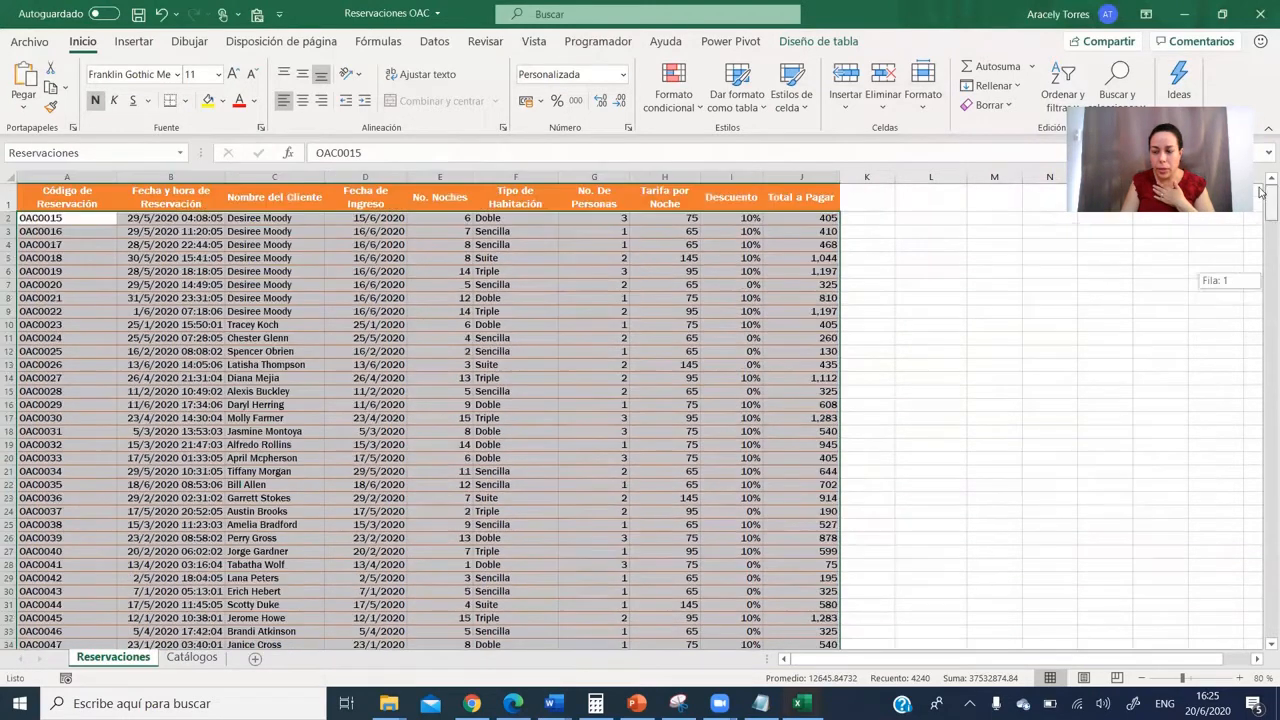
{"action": "left_click", "coordinate": [285, 232]}
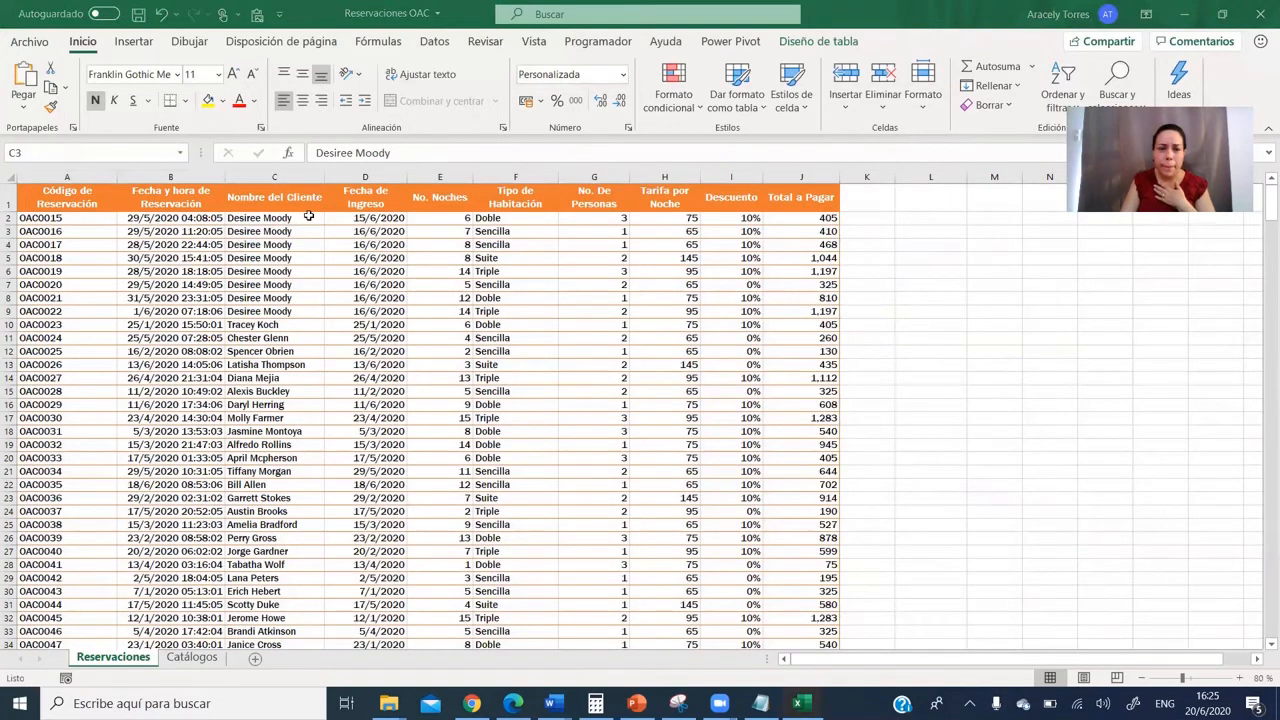
Turn on filtering for the Reservaciones table and filter the Código de Reservación column by the gold highlight color
{"action": "left_click", "coordinate": [434, 41]}
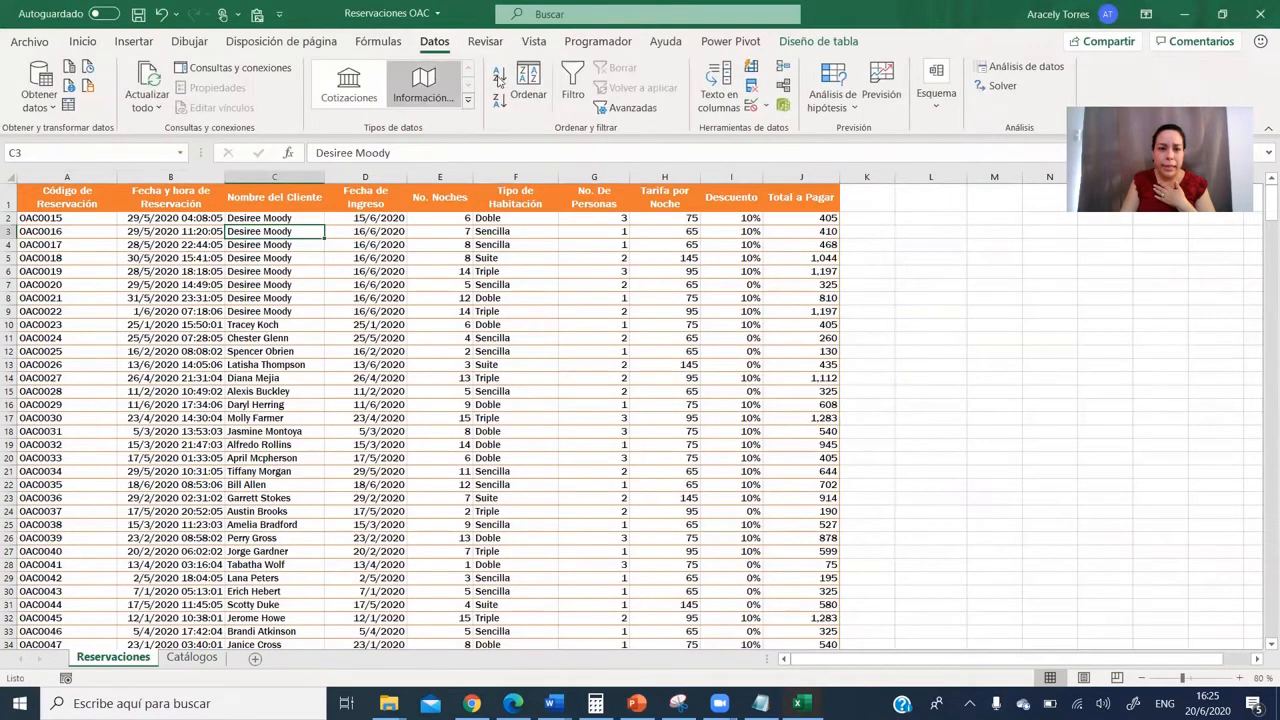
{"action": "left_click", "coordinate": [566, 85]}
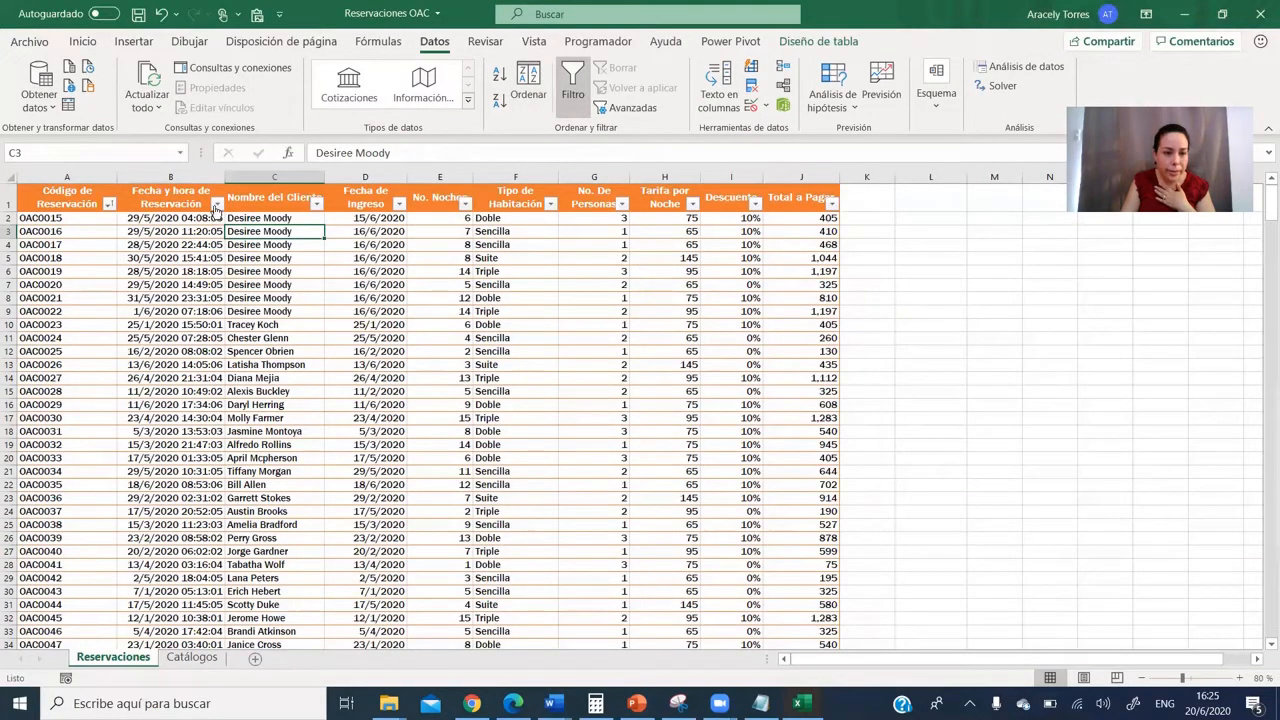
{"action": "left_click", "coordinate": [108, 204]}
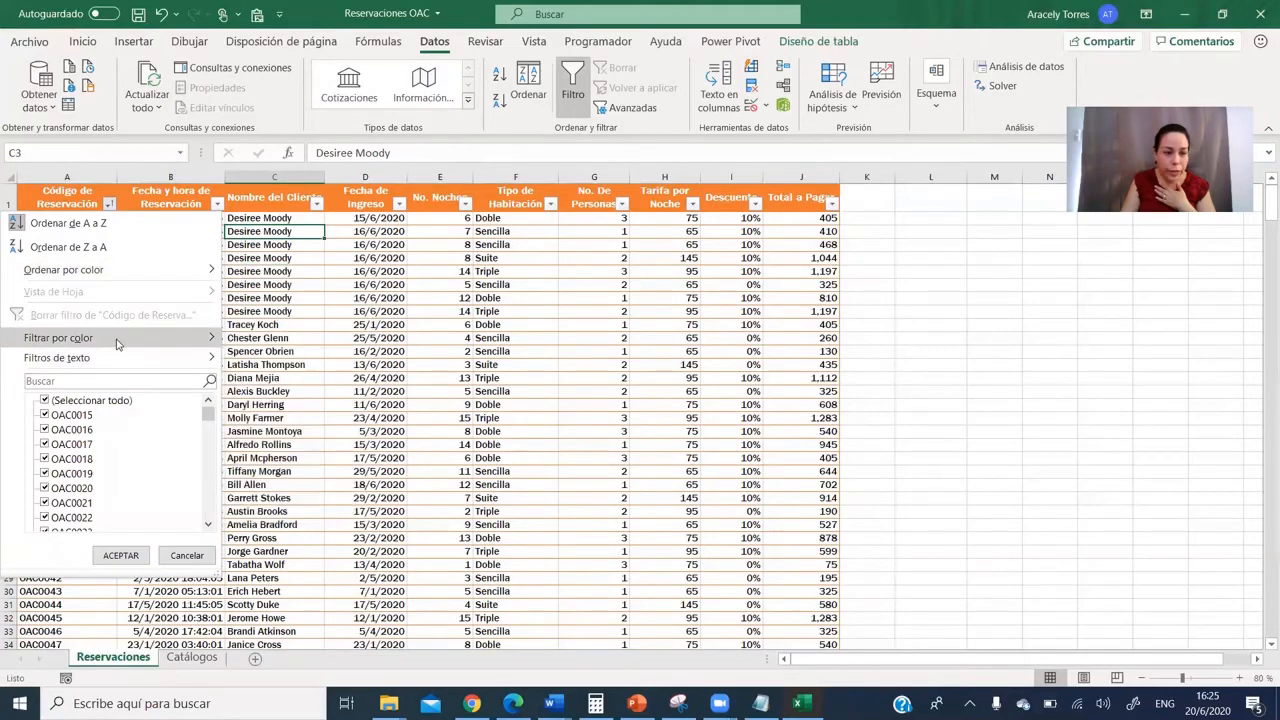
{"action": "mouse_move", "coordinate": [114, 339]}
{"action": "left_click", "coordinate": [240, 360]}
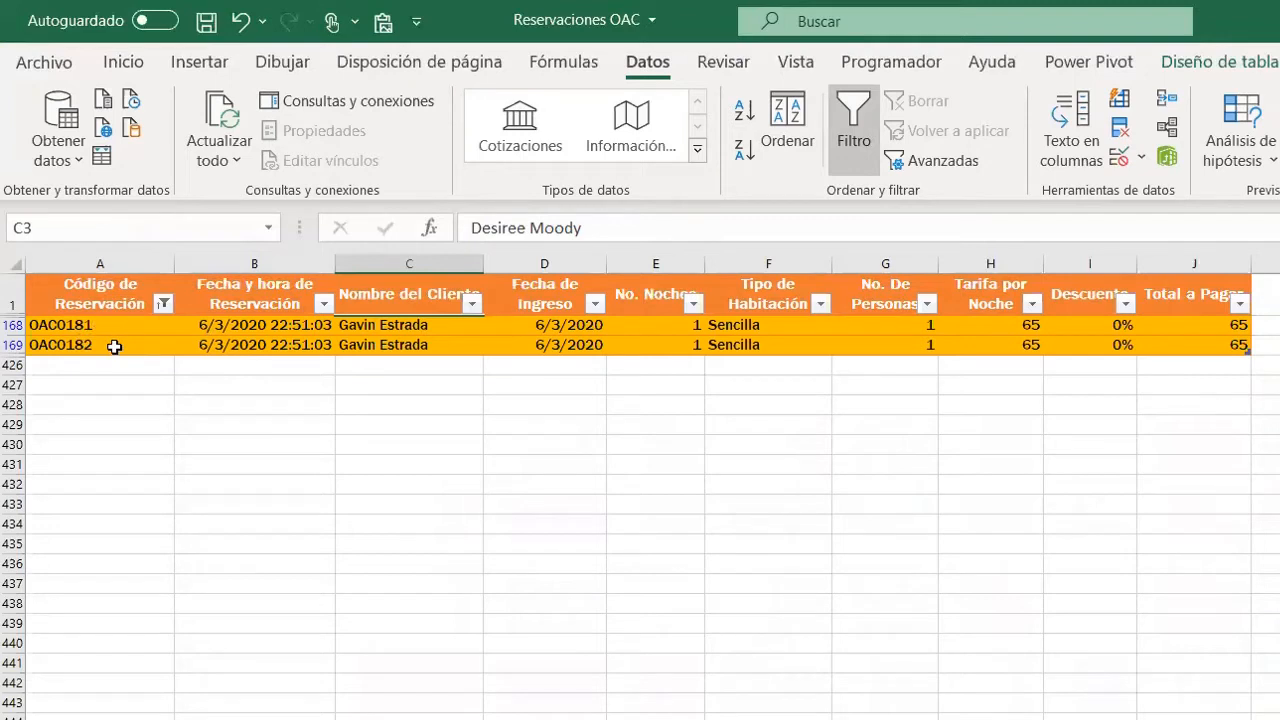
Compare the filtered records column by column, from Código de Reservación through No. De Personas
{"action": "left_click_drag", "start_coordinate": [130, 333], "coordinate": [132, 344]}
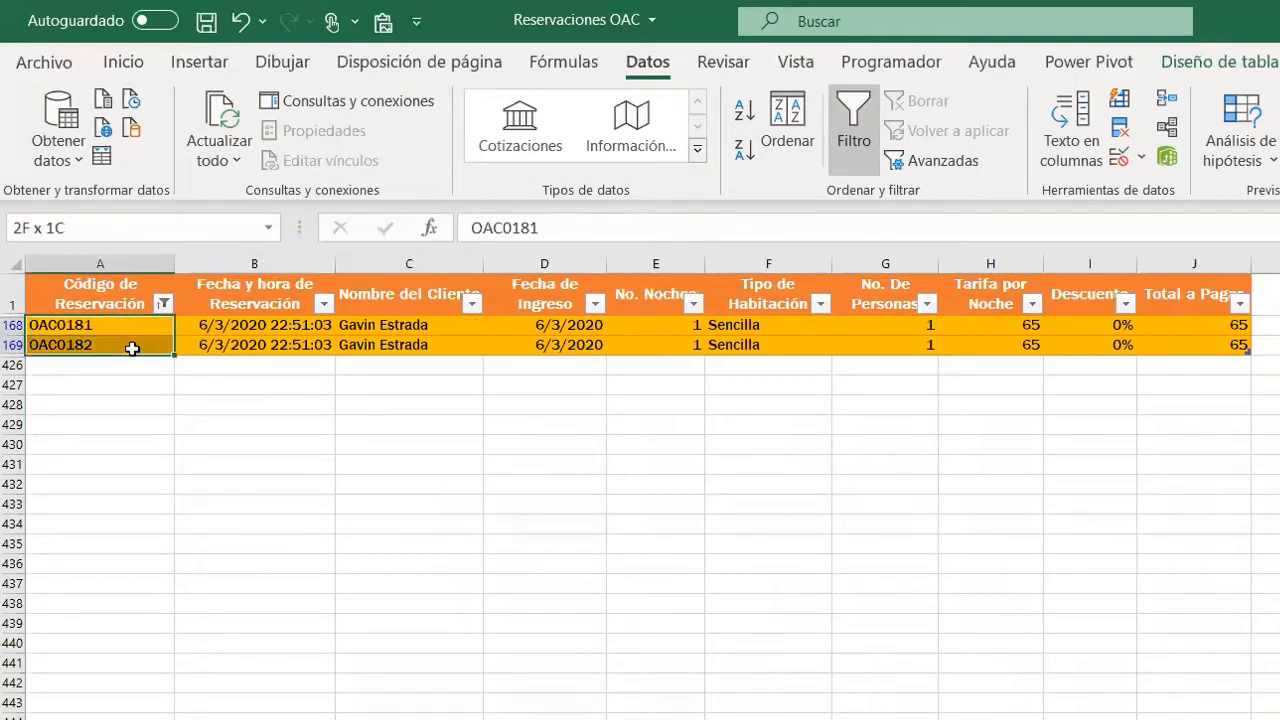
{"action": "left_click_drag", "start_coordinate": [132, 350], "coordinate": [130, 357]}
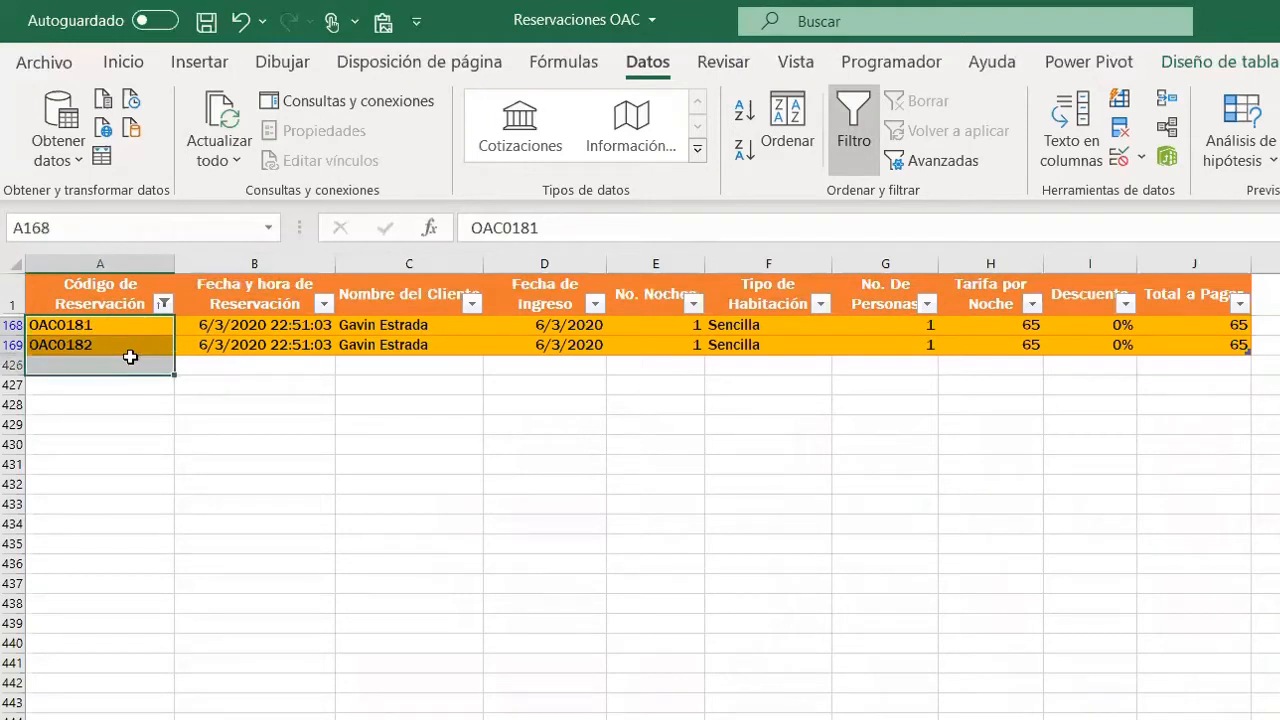
{"action": "left_click", "coordinate": [218, 326]}
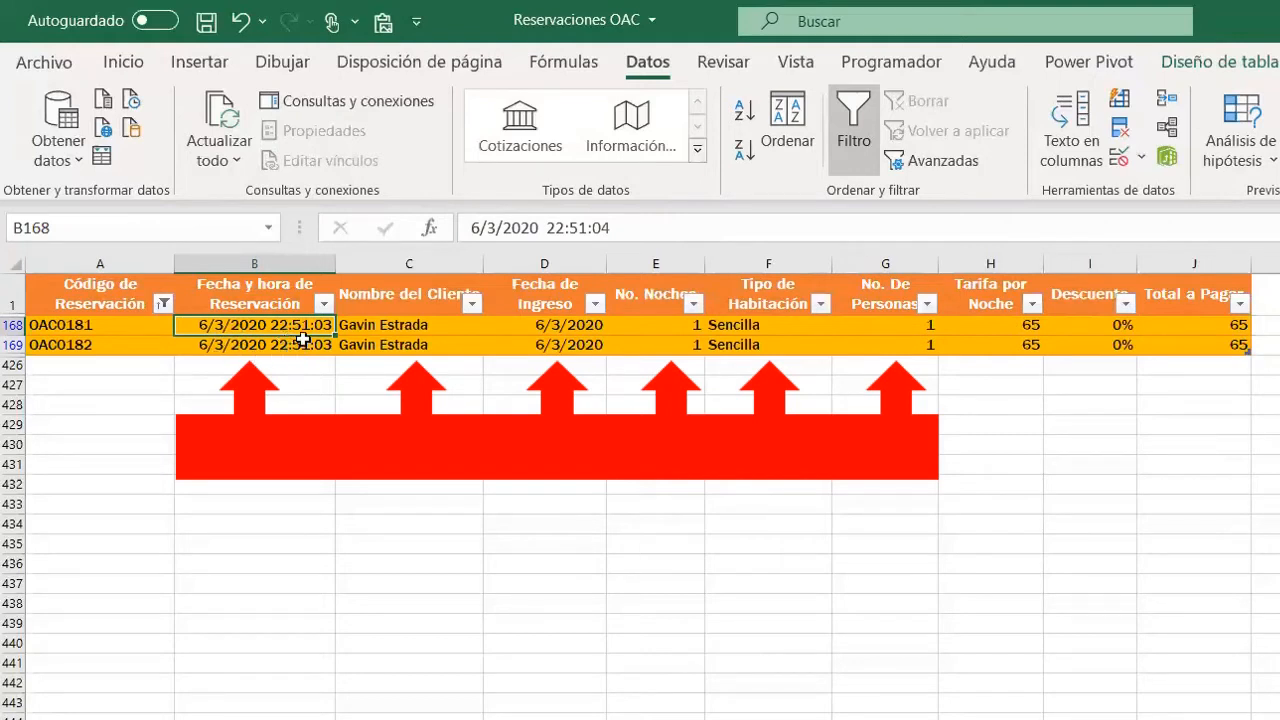
{"action": "left_click", "coordinate": [389, 327]}
{"action": "left_click_drag", "start_coordinate": [389, 327], "coordinate": [400, 345]}
{"action": "left_click_drag", "start_coordinate": [555, 325], "coordinate": [580, 345]}
{"action": "left_click_drag", "start_coordinate": [664, 326], "coordinate": [670, 345]}
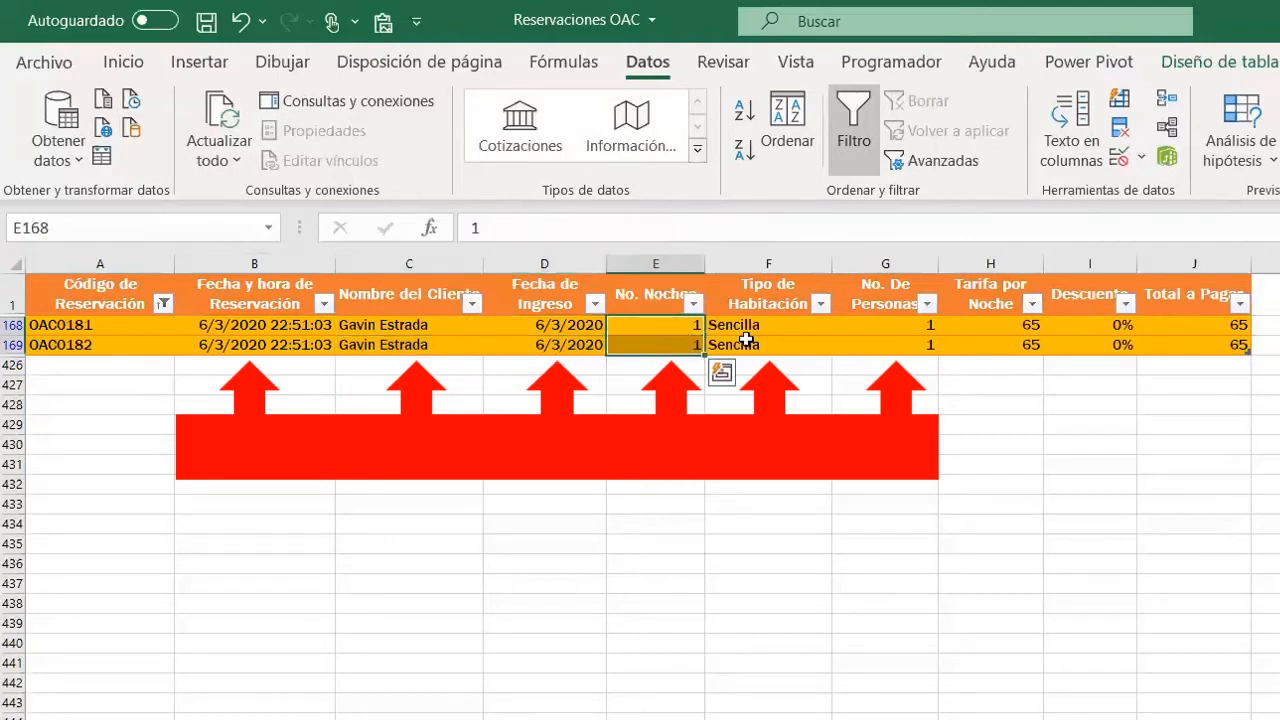
{"action": "left_click_drag", "start_coordinate": [772, 328], "coordinate": [815, 349]}
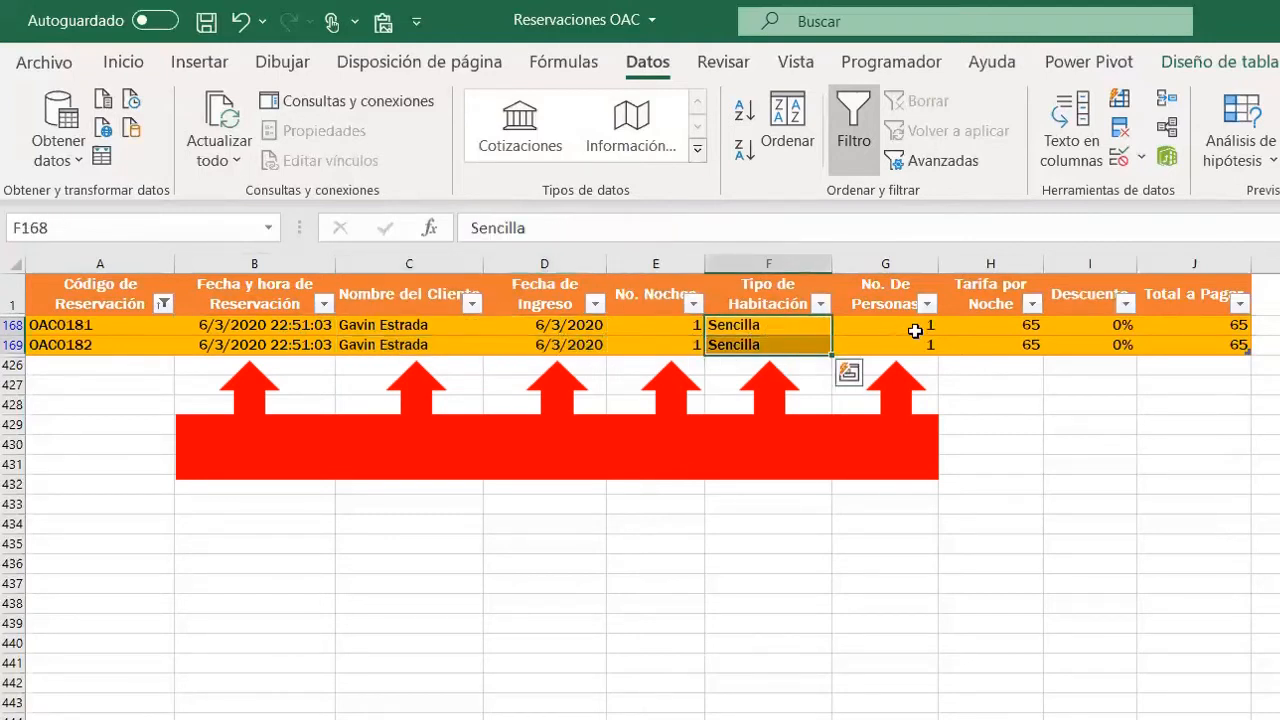
{"action": "left_click_drag", "start_coordinate": [915, 331], "coordinate": [915, 345]}
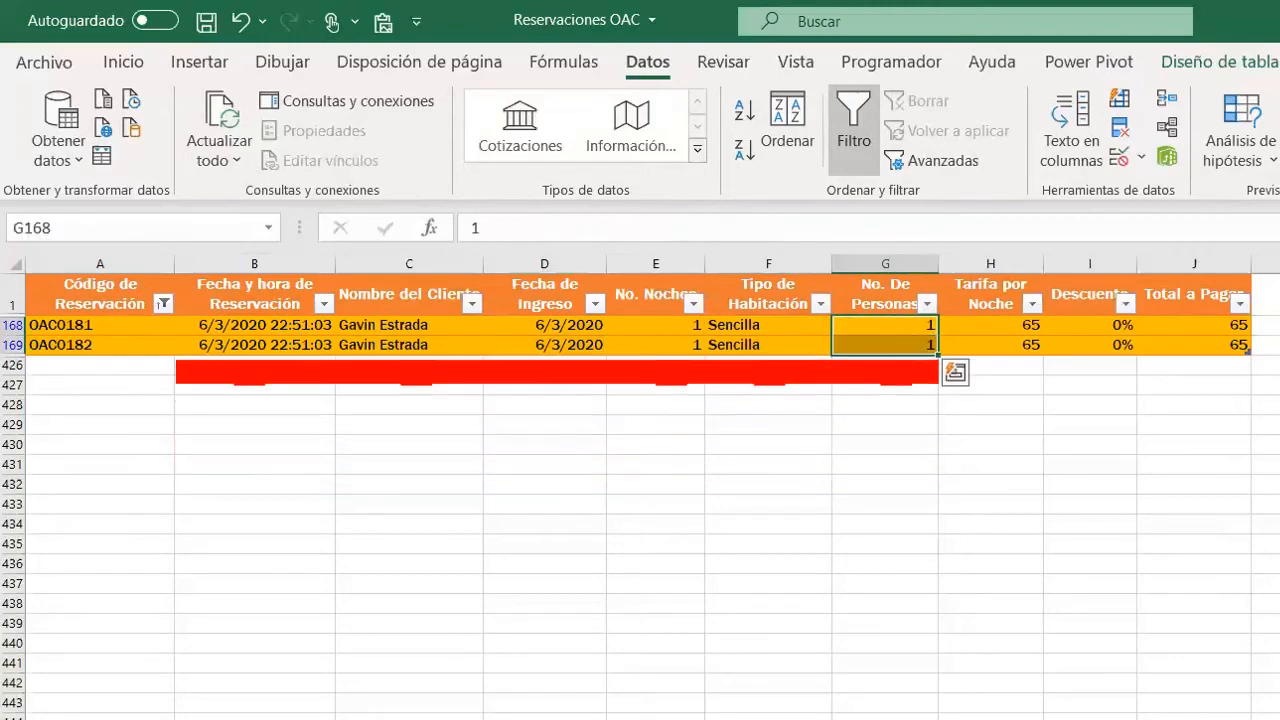